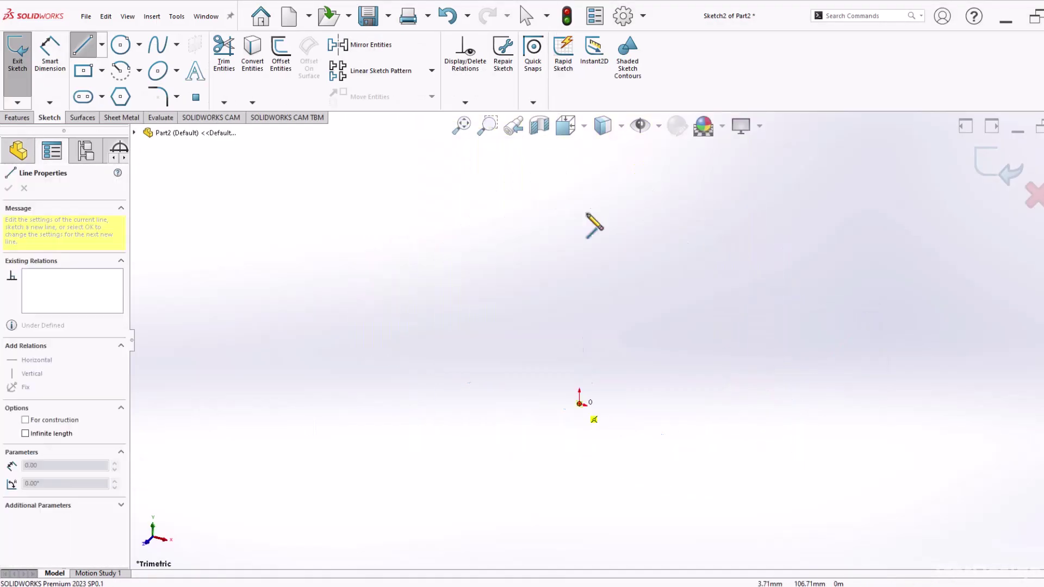
Step: Dimension the practice sketch's vertical line to 100, revolve about it, and clear it away for an empty Part9
{"action": "left_click", "coordinate": [580, 407]}
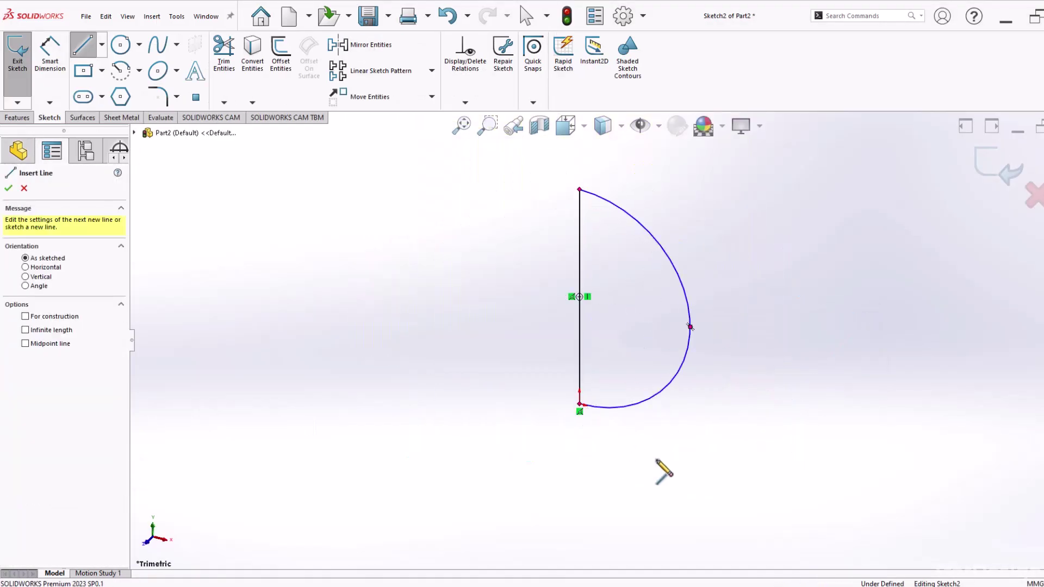
{"action": "left_click", "coordinate": [50, 51]}
{"action": "left_click", "coordinate": [580, 279]}
{"action": "left_click", "coordinate": [513, 284]}
{"action": "left_click", "coordinate": [17, 118]}
{"action": "left_click", "coordinate": [54, 54]}
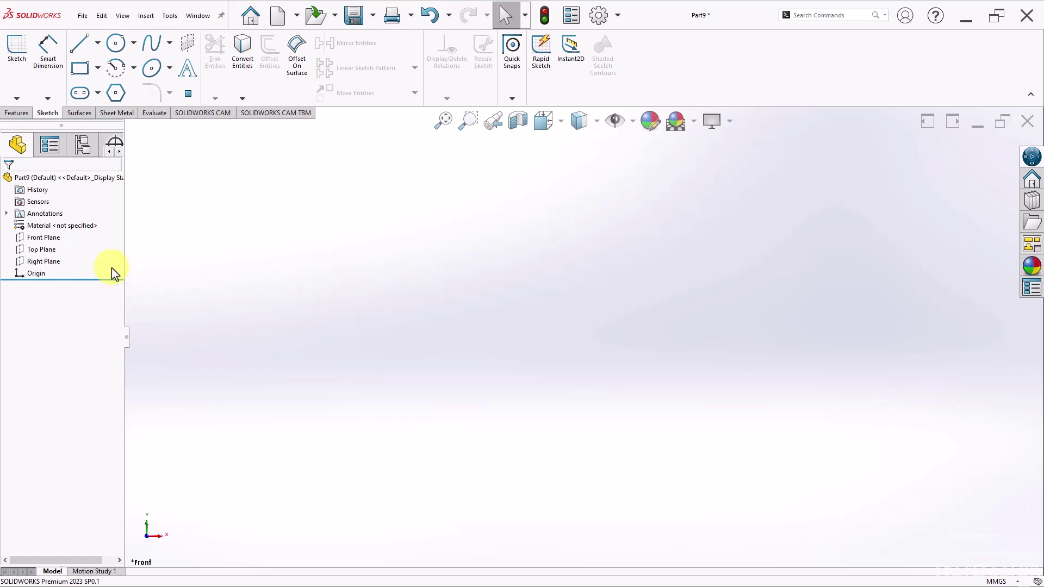
Step: Sketch an inner and an outer circle at the origin on the Front Plane, discarding the stray third circle
{"action": "left_click", "coordinate": [54, 239]}
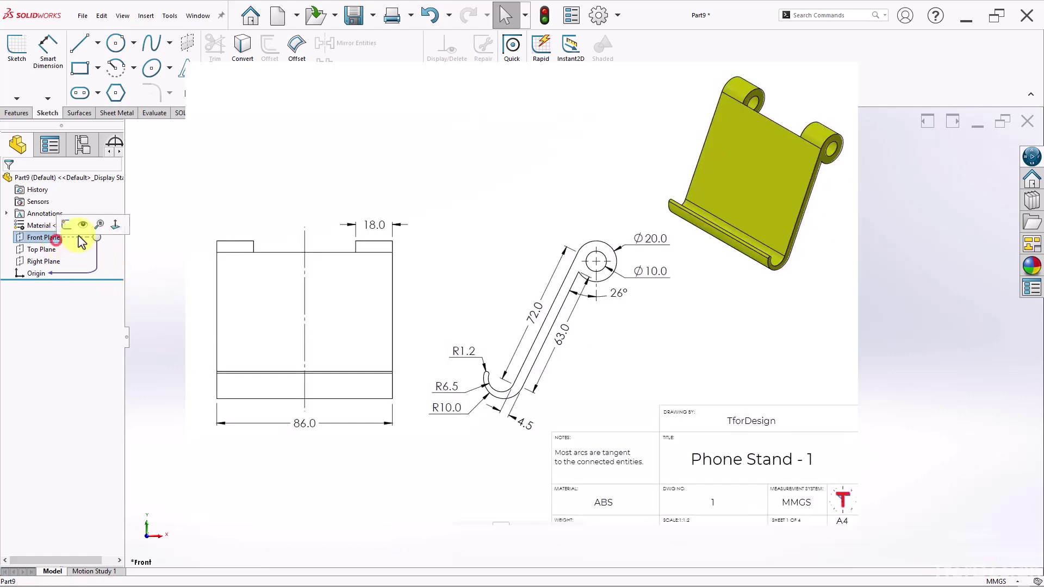
{"action": "left_click", "coordinate": [65, 225]}
{"action": "left_click", "coordinate": [113, 47]}
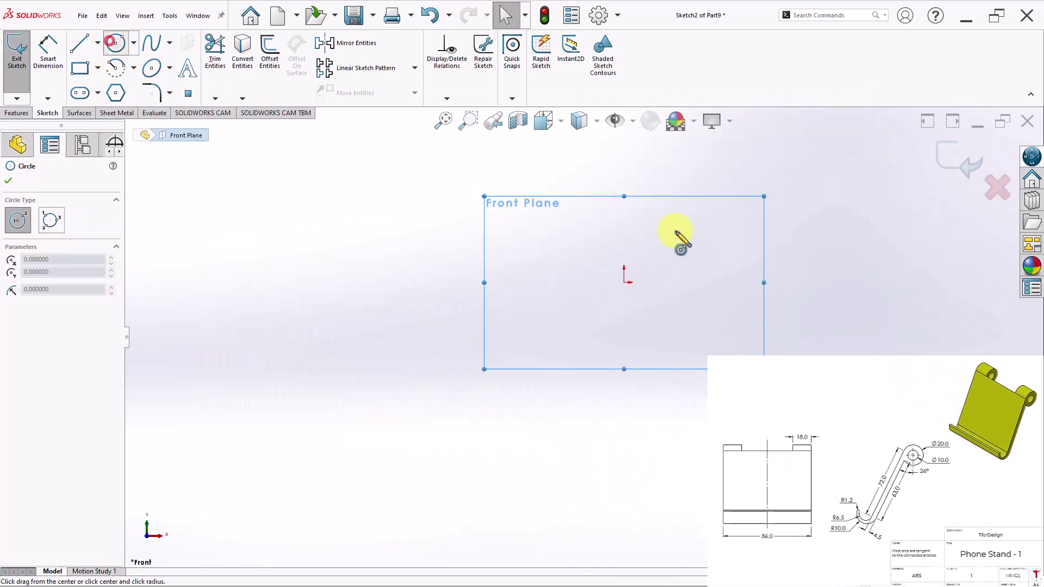
{"action": "left_click", "coordinate": [624, 283]}
{"action": "left_click", "coordinate": [624, 249]}
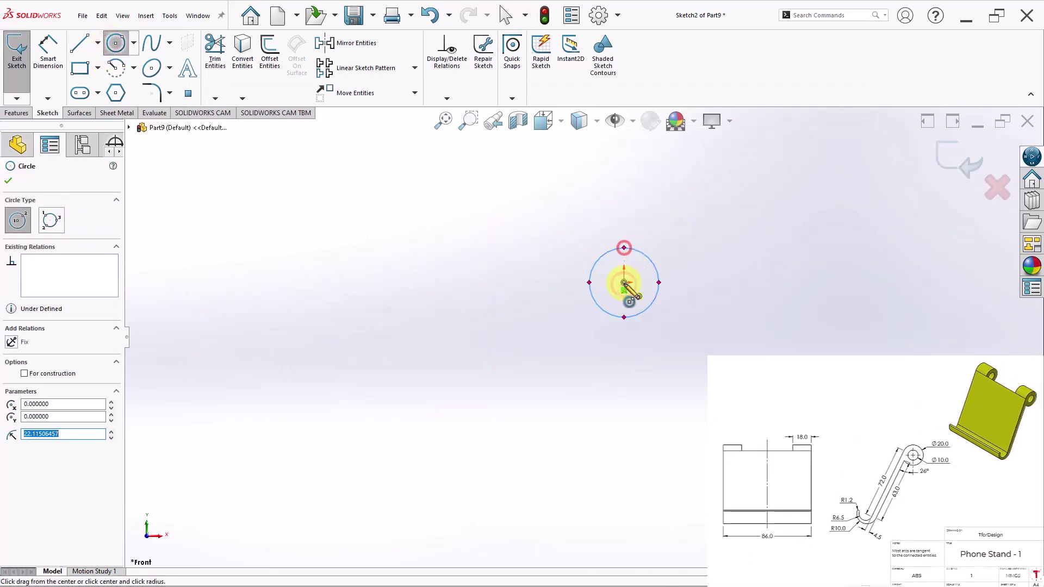
{"action": "left_click", "coordinate": [624, 283]}
{"action": "left_click", "coordinate": [660, 234]}
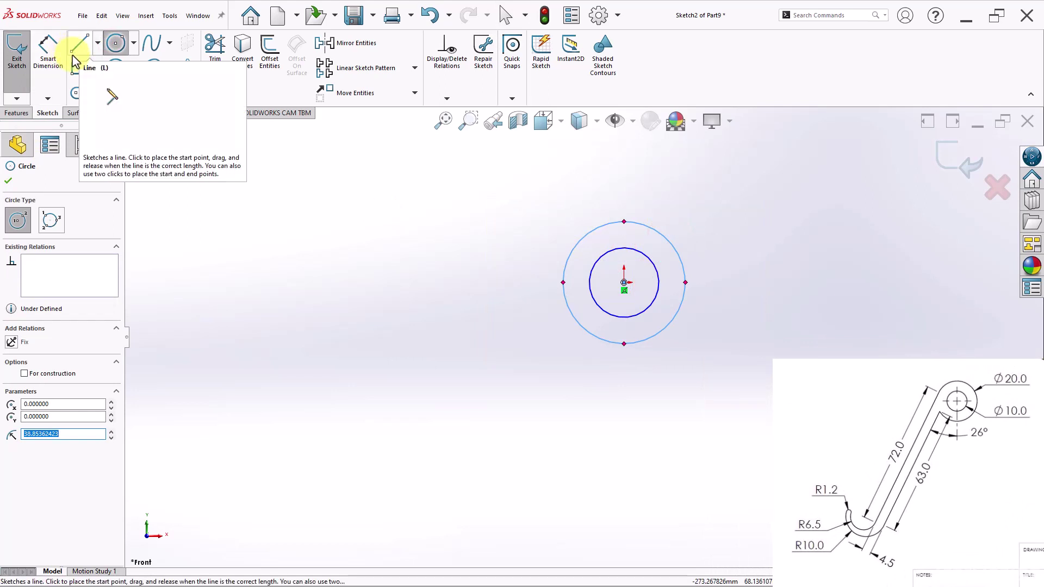
{"action": "left_click", "coordinate": [567, 307]}
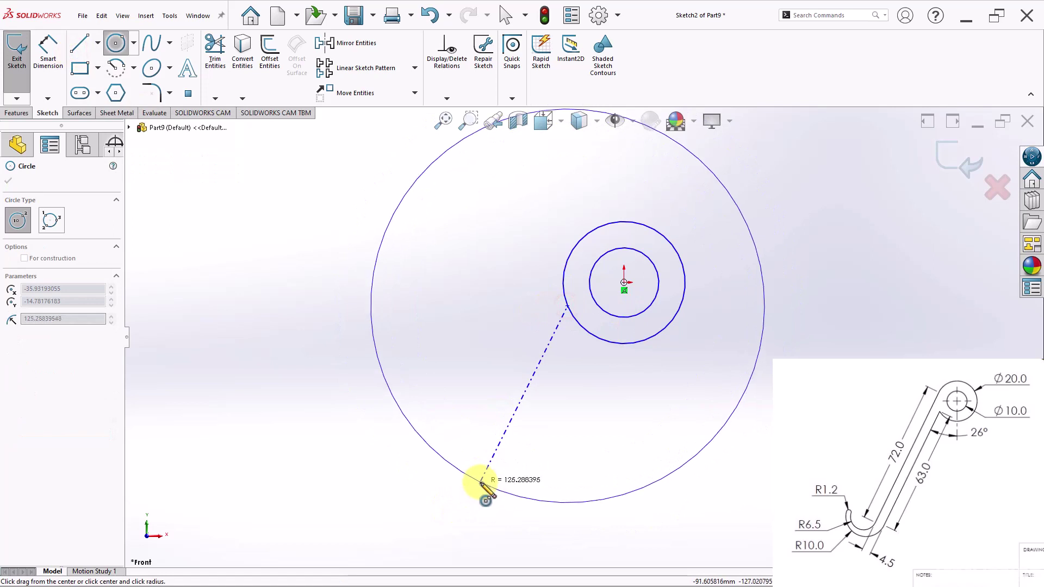
{"action": "key", "text": "Escape"}
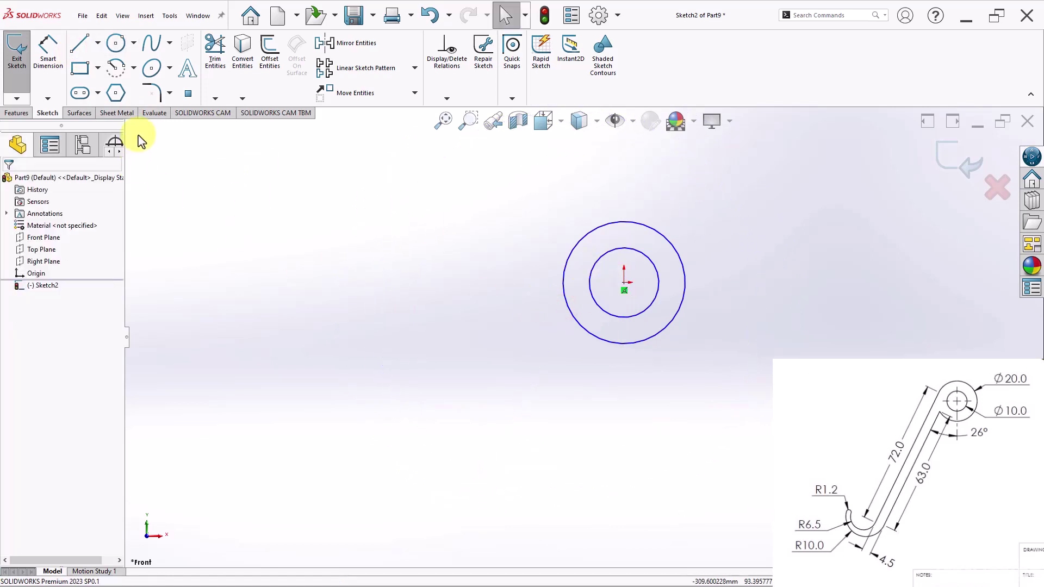
Step: Draw the first arm line down from the outer circle's left side
{"action": "left_click", "coordinate": [91, 53]}
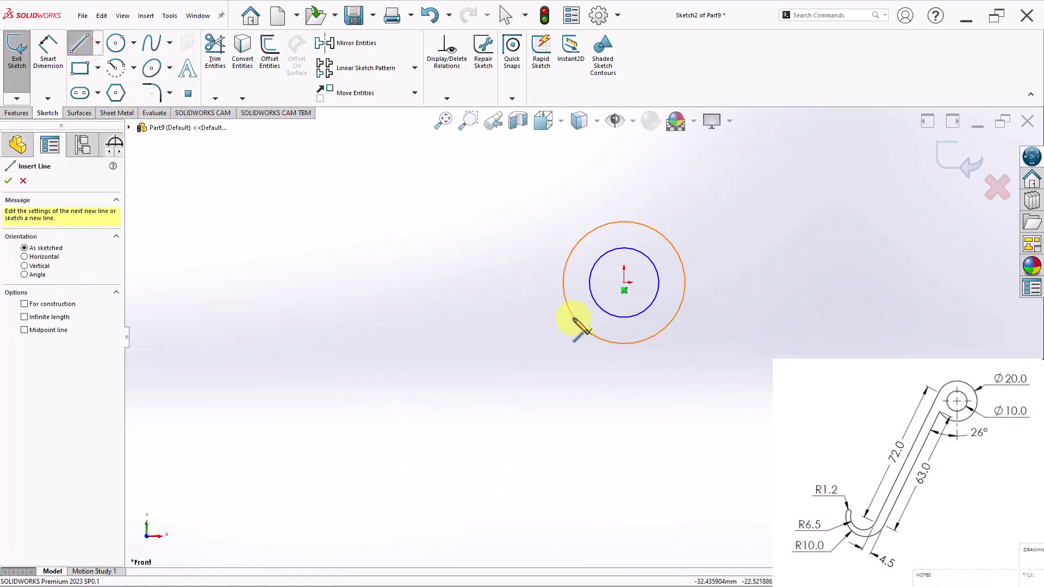
{"action": "left_click", "coordinate": [563, 283]}
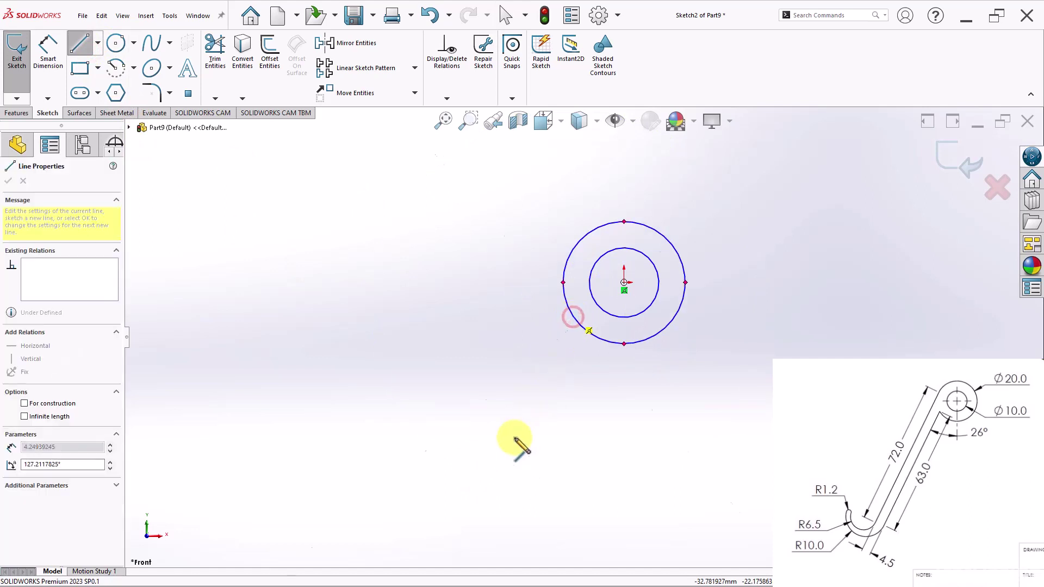
{"action": "left_click", "coordinate": [501, 481]}
{"action": "left_click", "coordinate": [501, 482]}
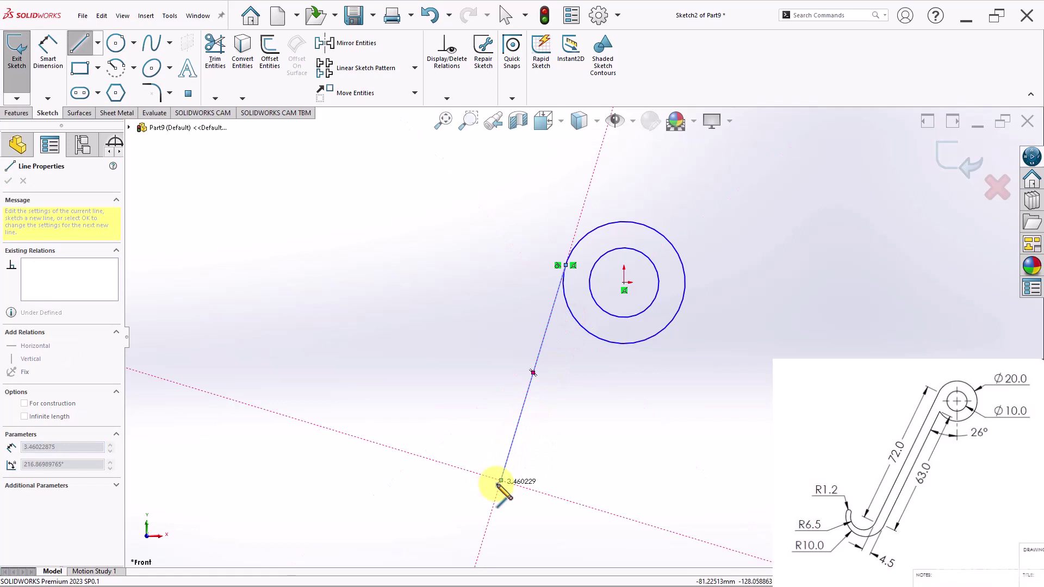
{"action": "left_click", "coordinate": [501, 482]}
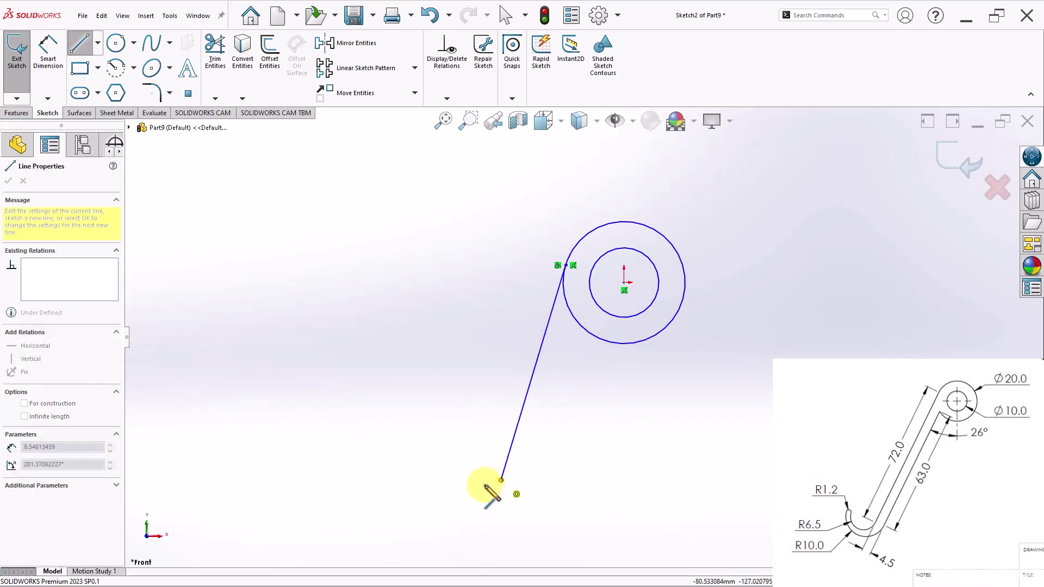
{"action": "left_click", "coordinate": [501, 482]}
{"action": "left_click", "coordinate": [501, 482]}
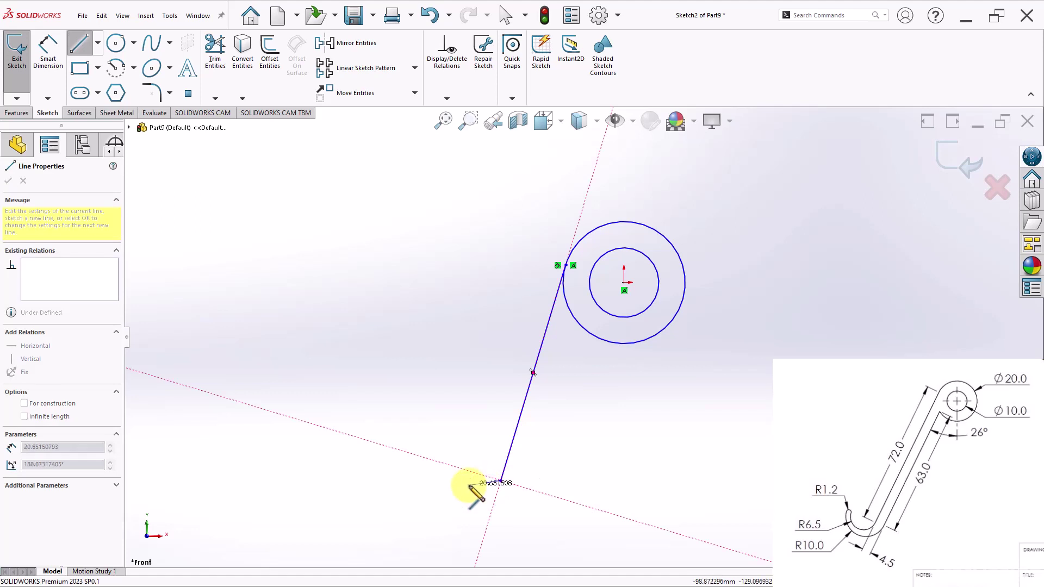
{"action": "key", "text": "Escape"}
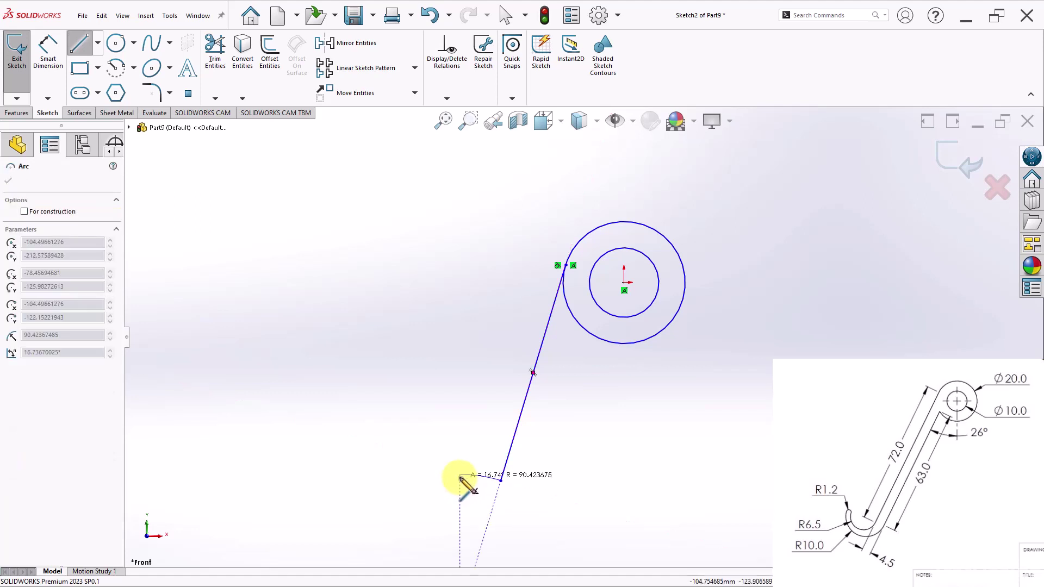
{"action": "left_click", "coordinate": [500, 481]}
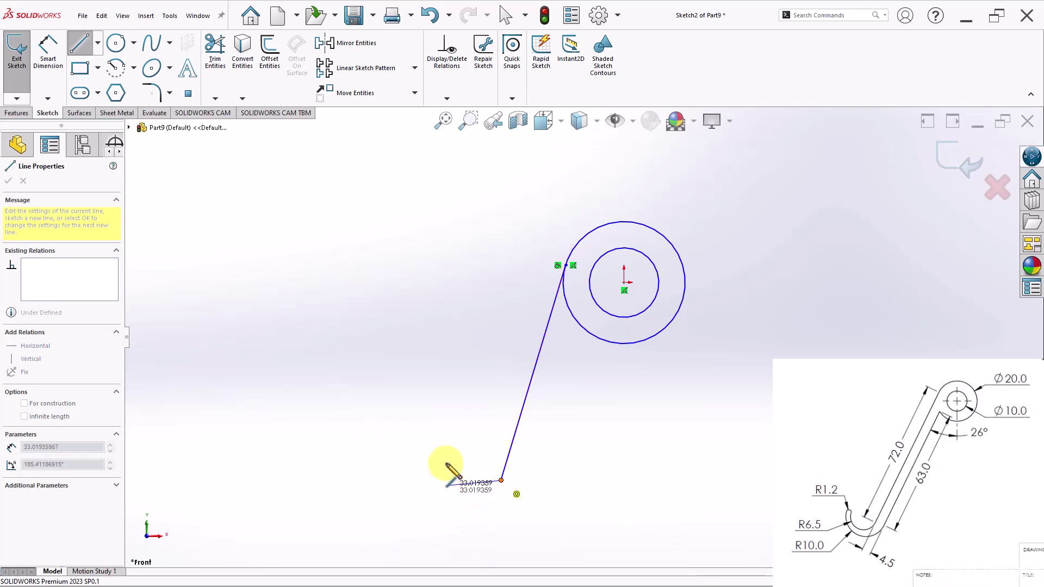
Step: Curl the outline into a hook with tangent arcs, returning with a line tangent to the outer circle
{"action": "key", "text": "a"}
{"action": "key", "text": "a"}
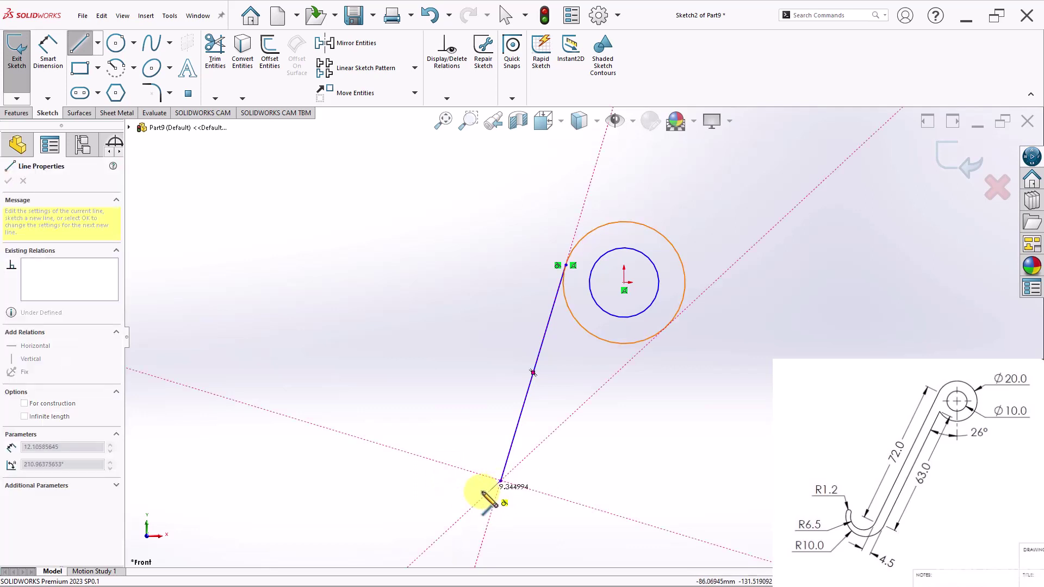
{"action": "key", "text": "a"}
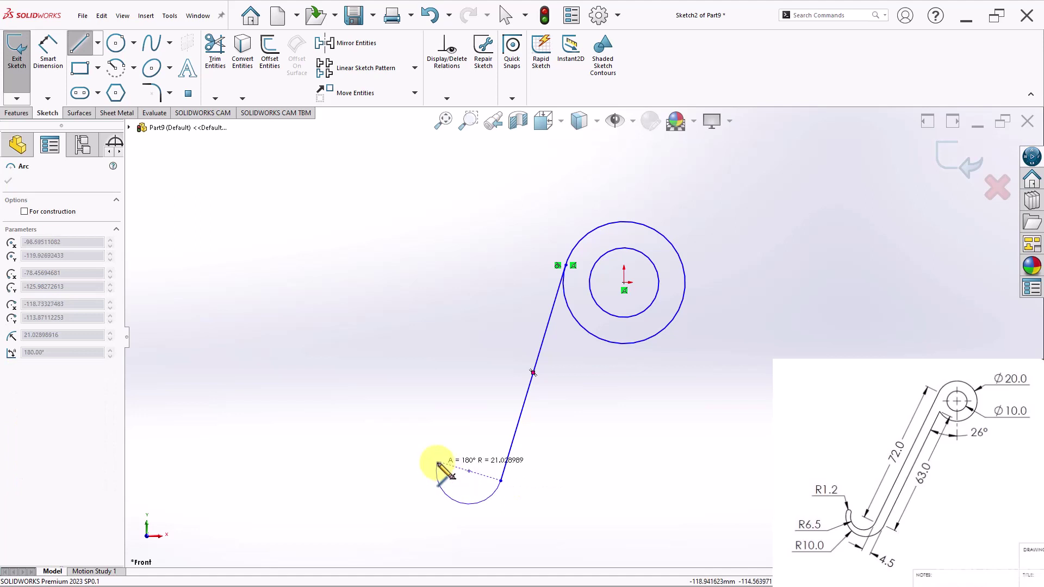
{"action": "left_click", "coordinate": [438, 465]}
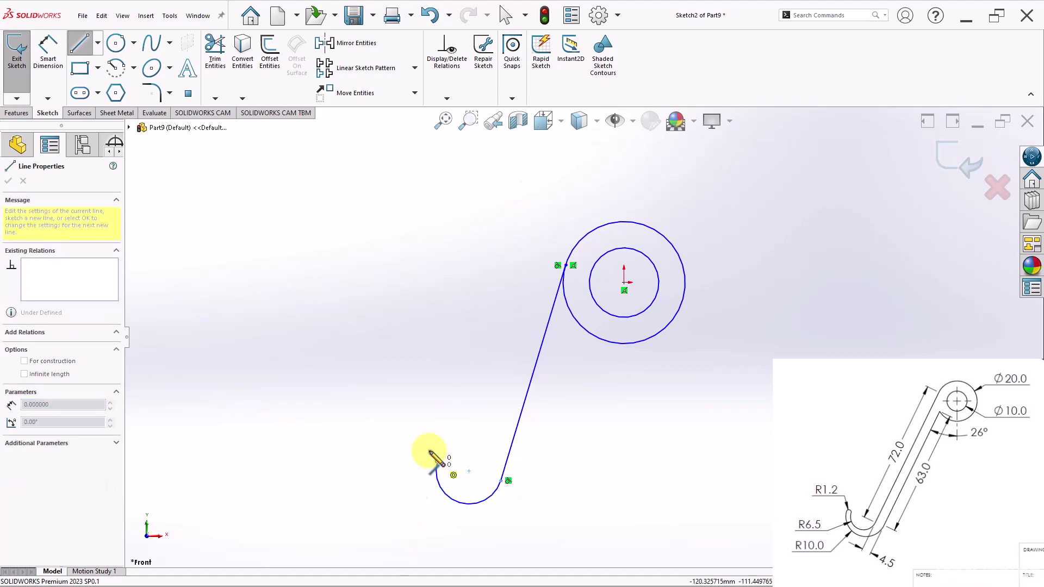
{"action": "key", "text": "a"}
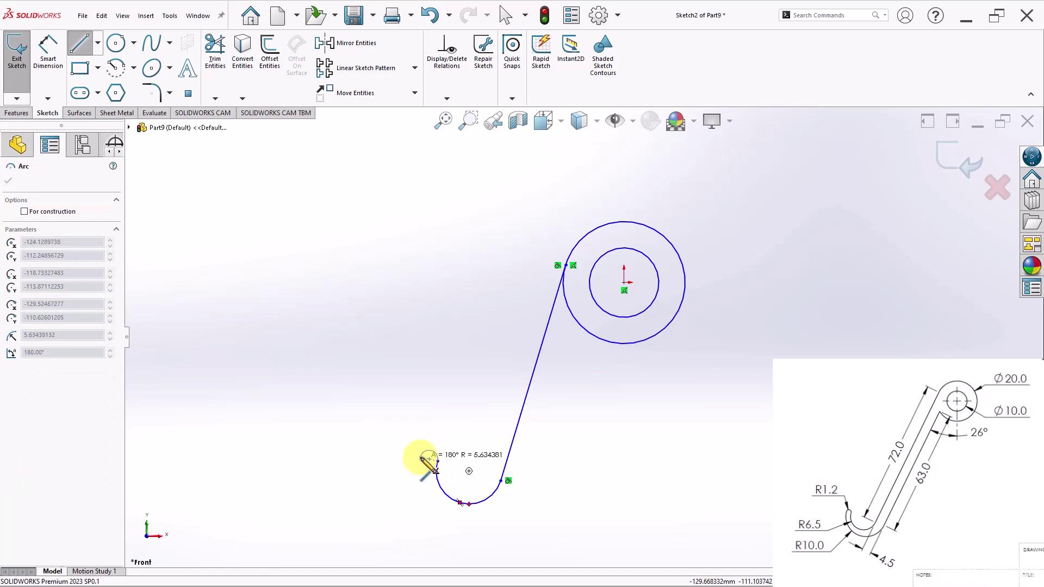
{"action": "left_click", "coordinate": [421, 457]}
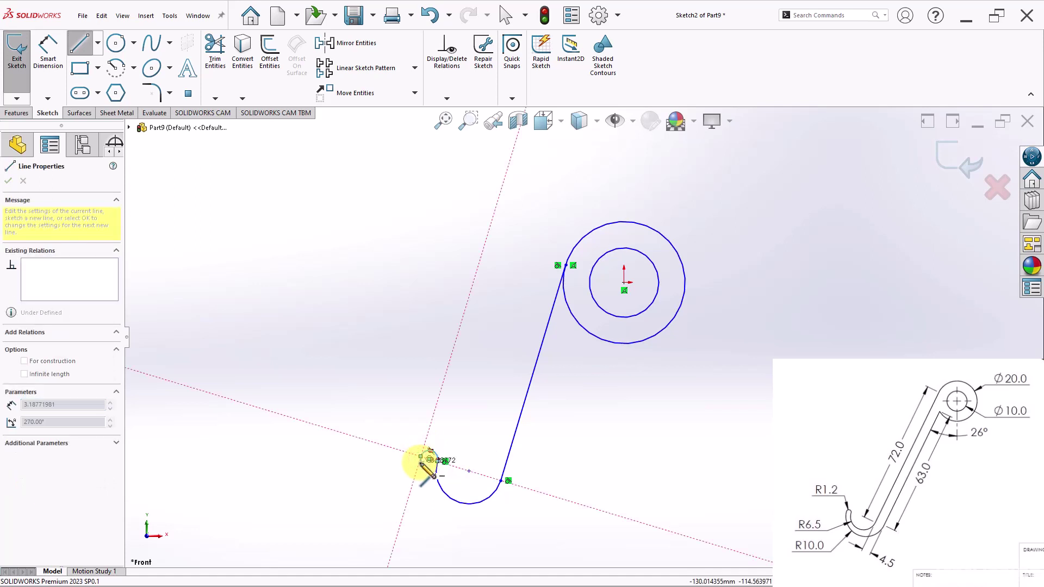
{"action": "key", "text": "a"}
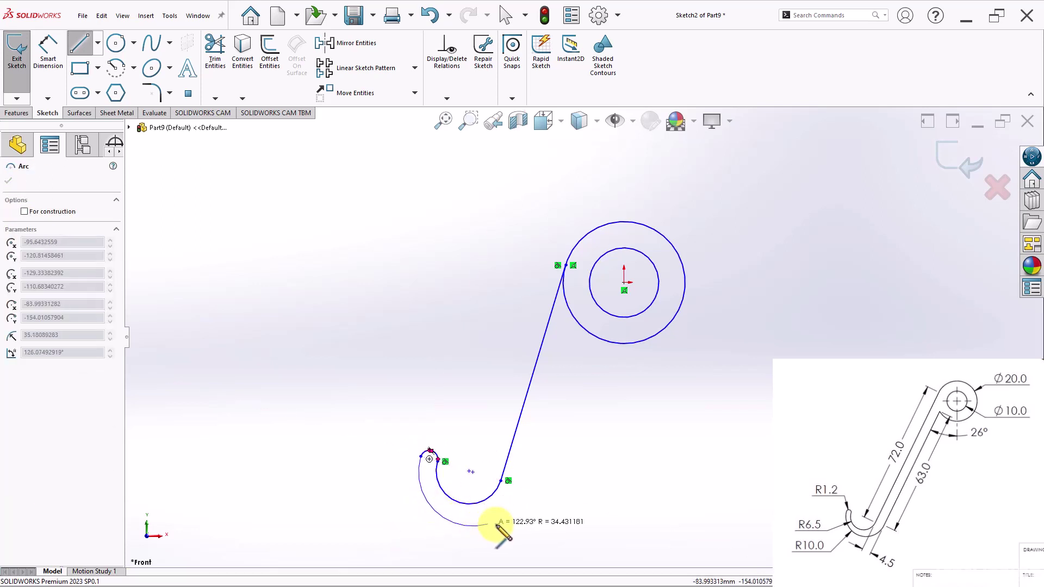
{"action": "left_click", "coordinate": [545, 480]}
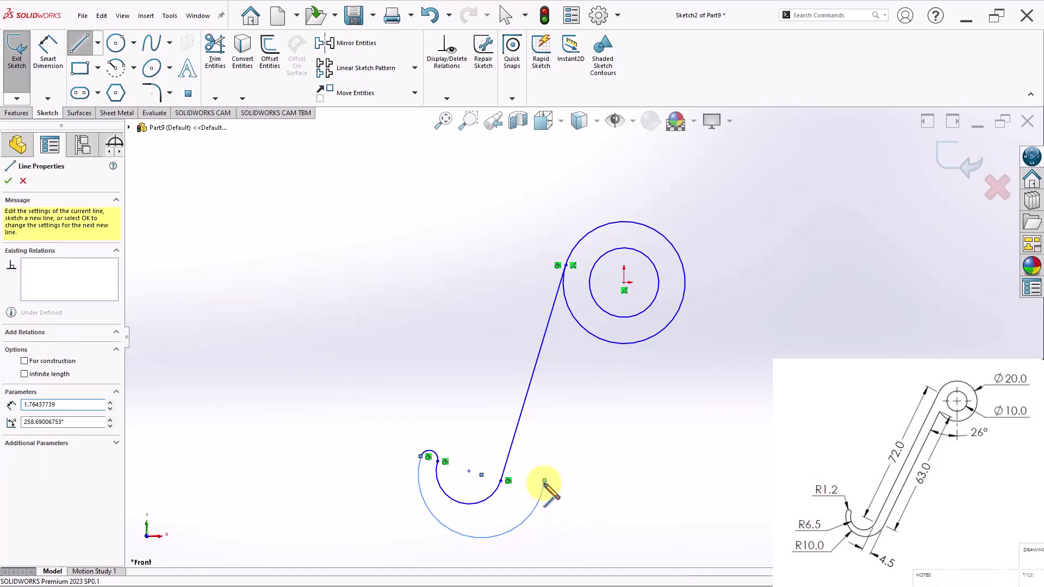
{"action": "left_click", "coordinate": [588, 334]}
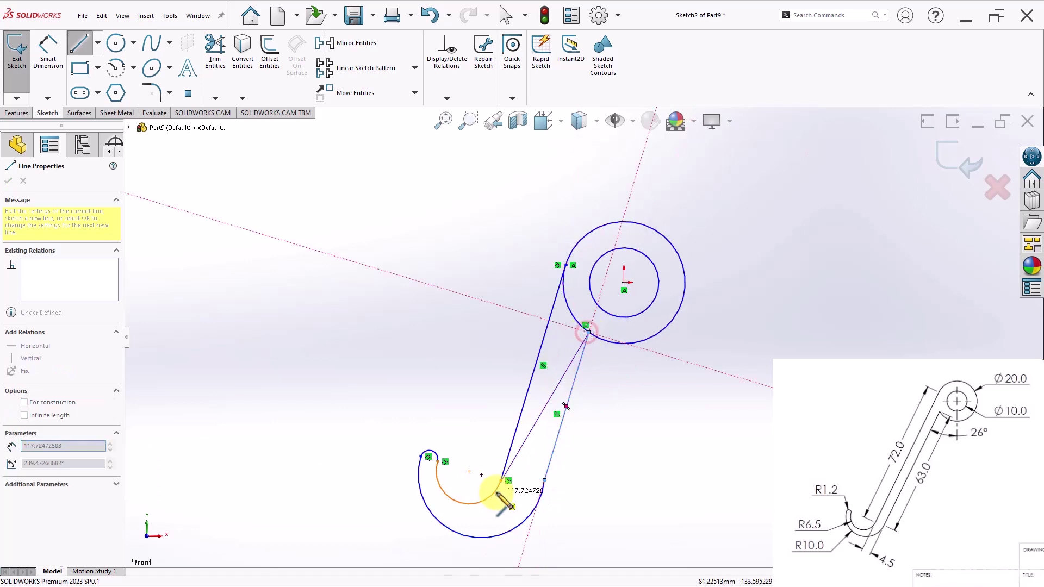
{"action": "key", "text": "Escape"}
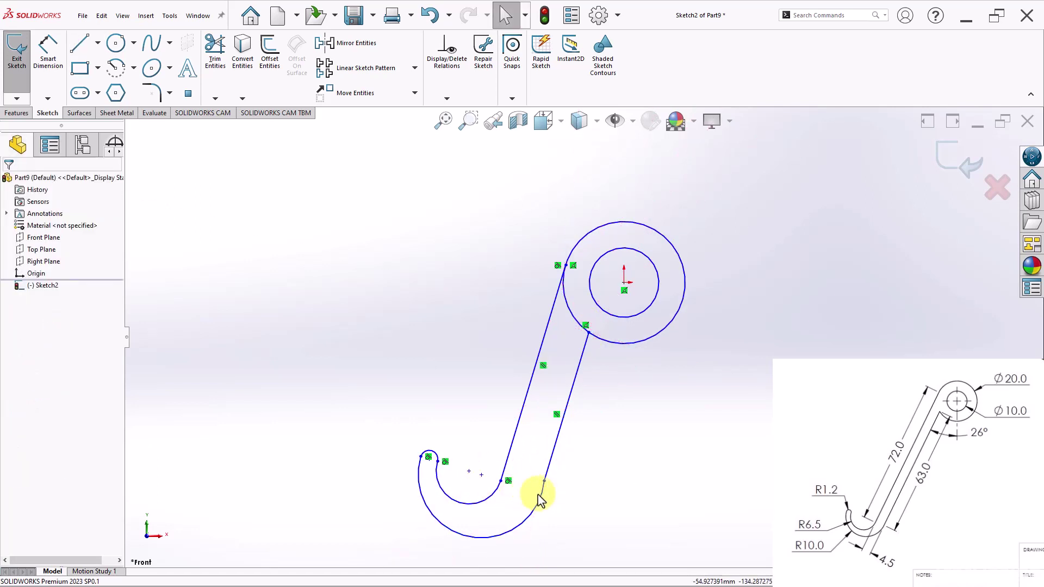
Step: Make the lower outer arc tangent to the right-hand arm line
{"action": "left_click", "coordinate": [547, 473]}
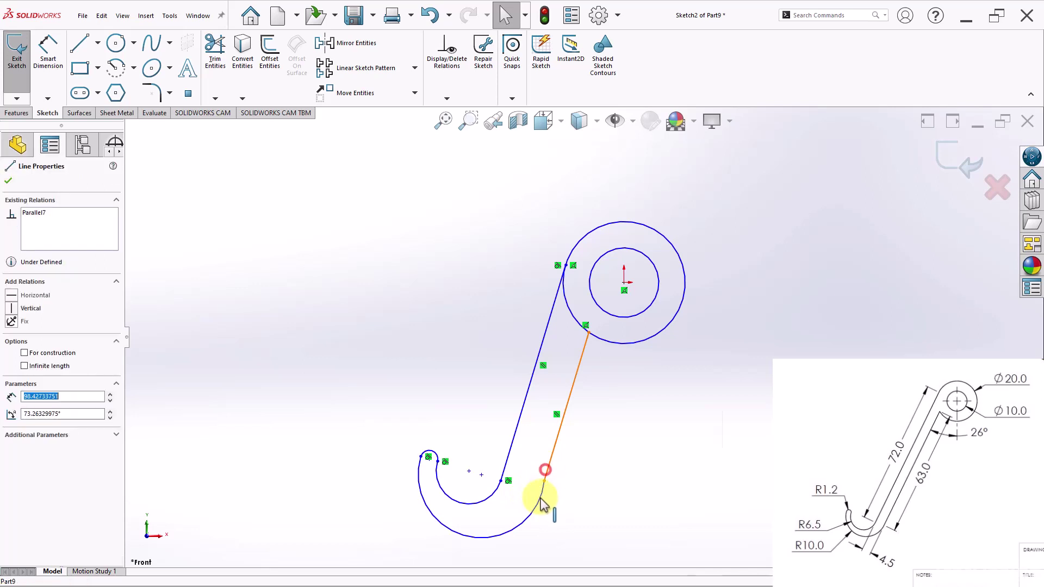
{"action": "left_click", "coordinate": [541, 499], "text": "ctrl"}
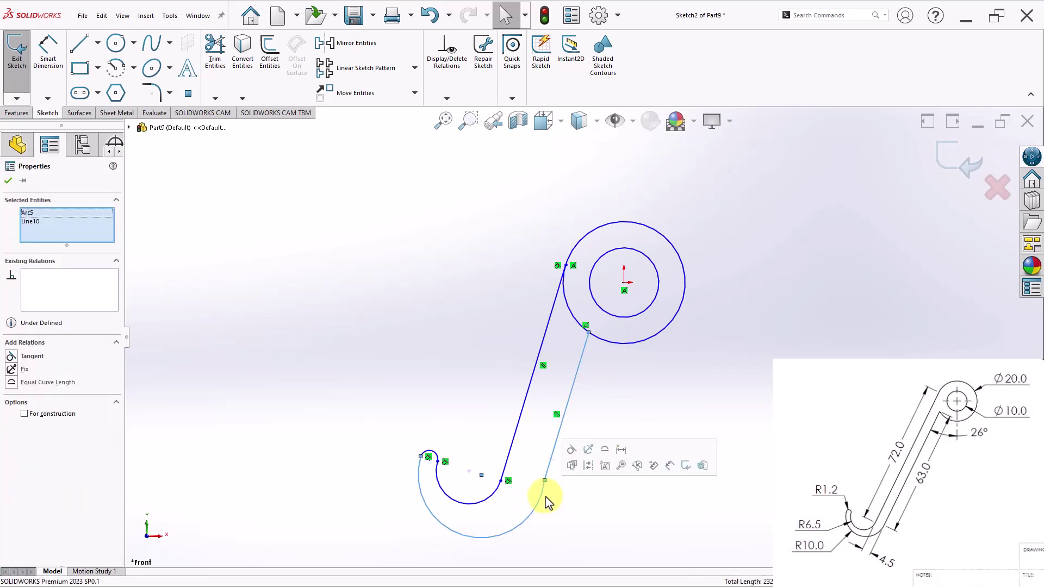
{"action": "left_click", "coordinate": [571, 453]}
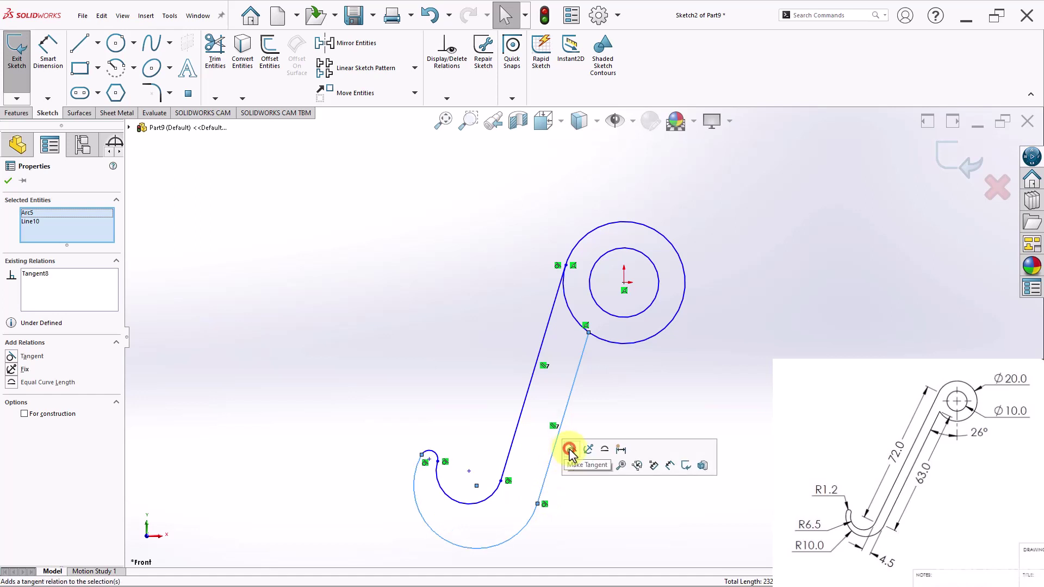
{"action": "left_click", "coordinate": [560, 524]}
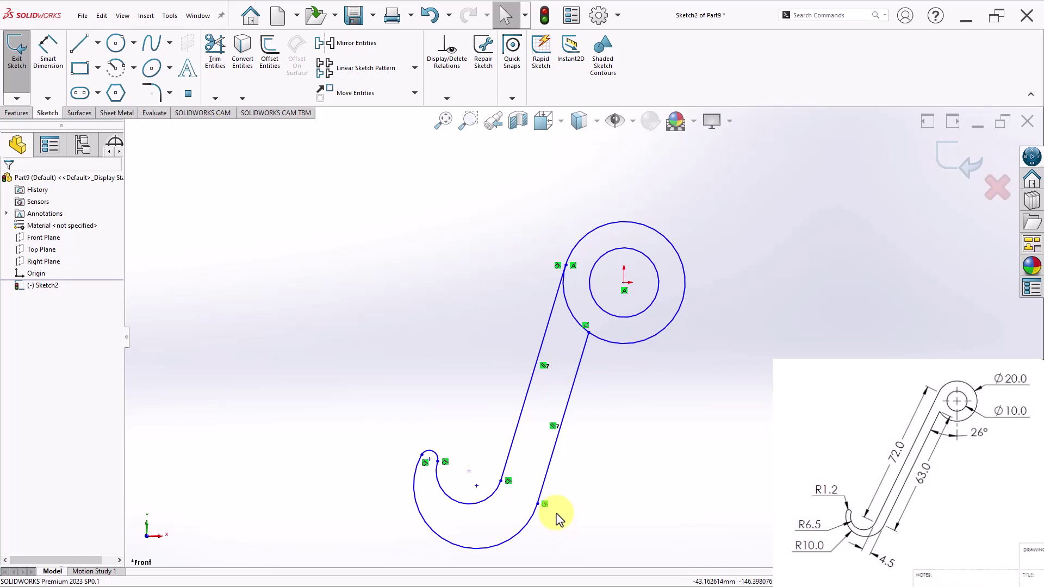
Step: Dimension the hinge circles at Ø10 inner and Ø20 outer
{"action": "left_click", "coordinate": [95, 55]}
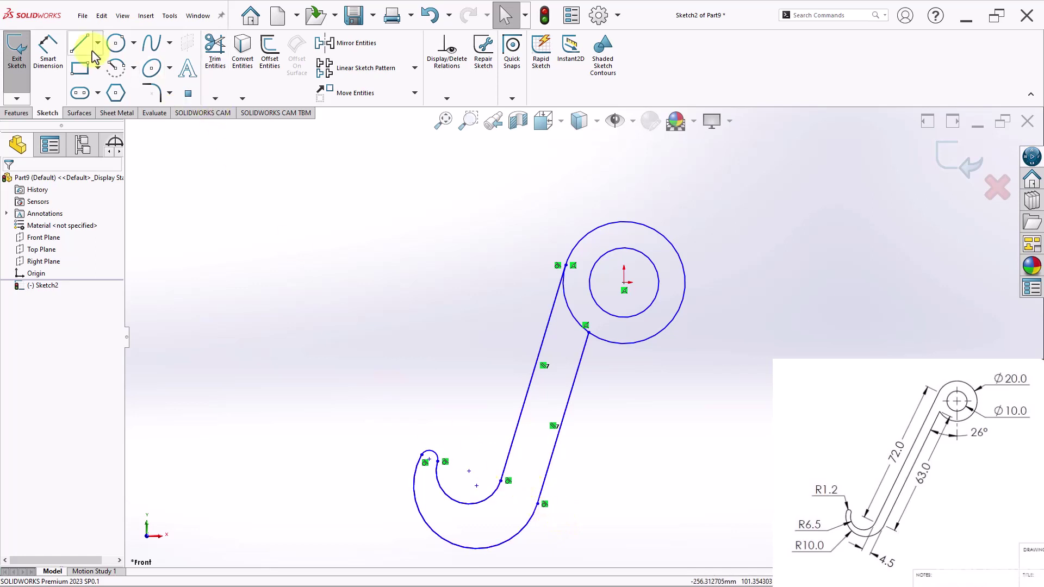
{"action": "left_click", "coordinate": [48, 54]}
{"action": "left_click", "coordinate": [657, 287]}
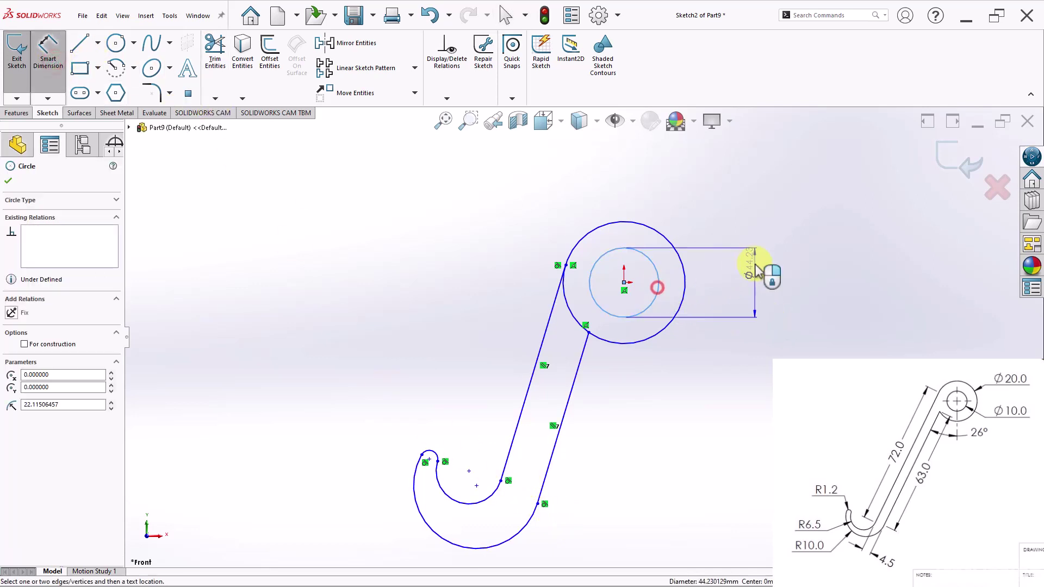
{"action": "left_click", "coordinate": [766, 278]}
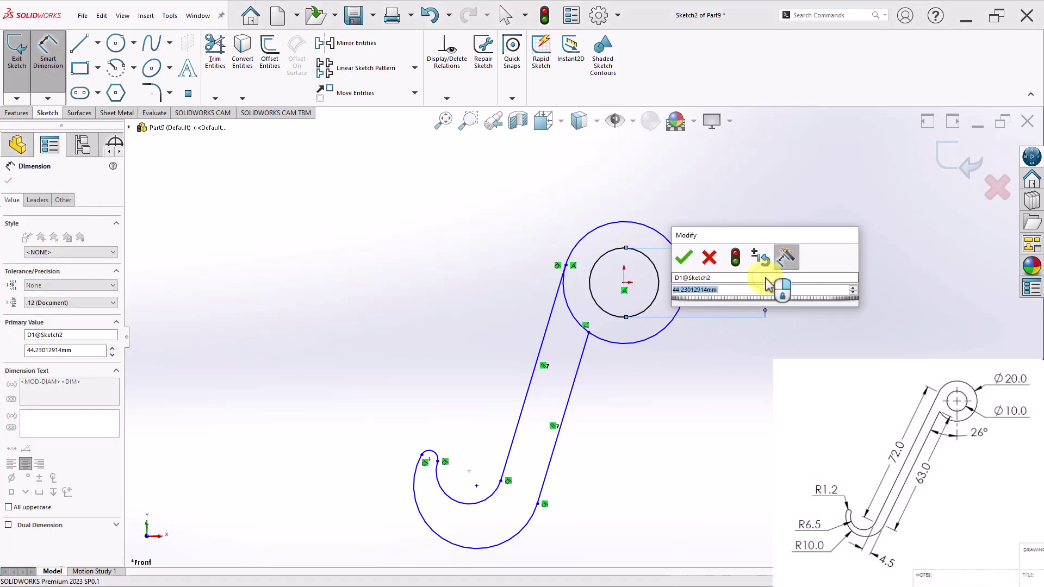
{"action": "type", "text": "10"}
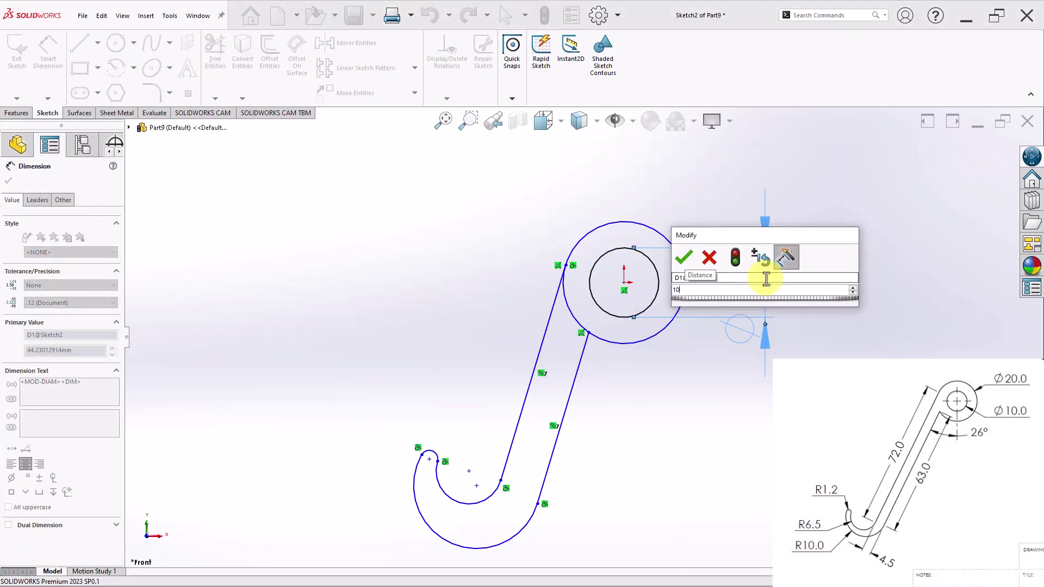
{"action": "key", "text": "Return"}
{"action": "left_click", "coordinate": [686, 285]}
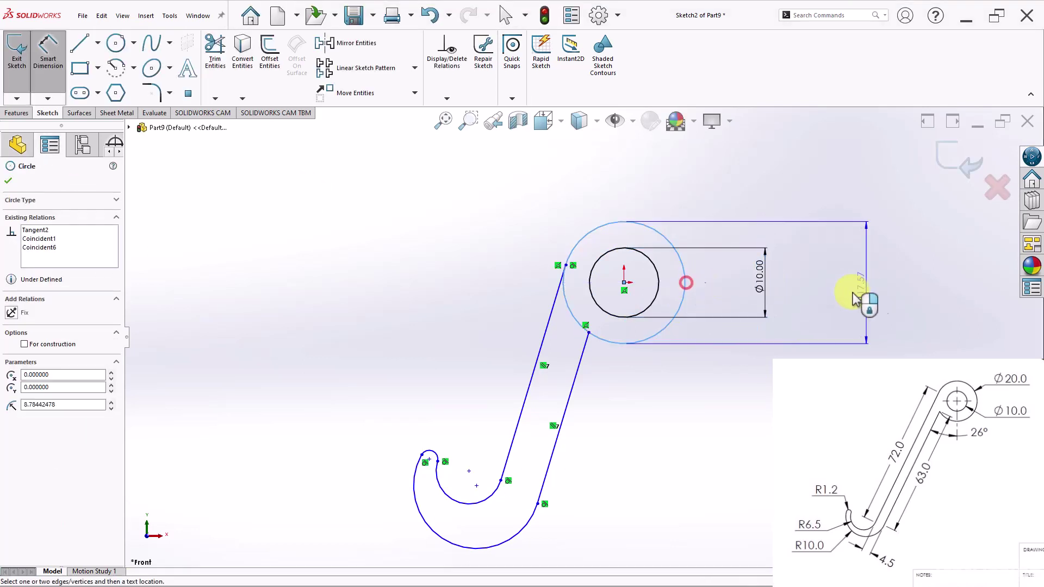
{"action": "left_click", "coordinate": [806, 297]}
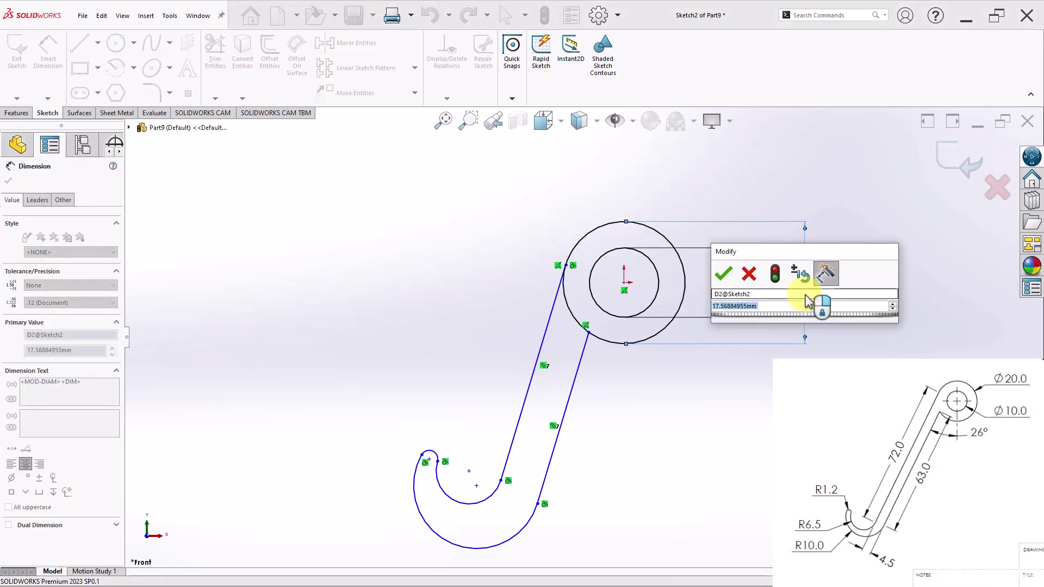
{"action": "type", "text": "20"}
{"action": "key", "text": "Return"}
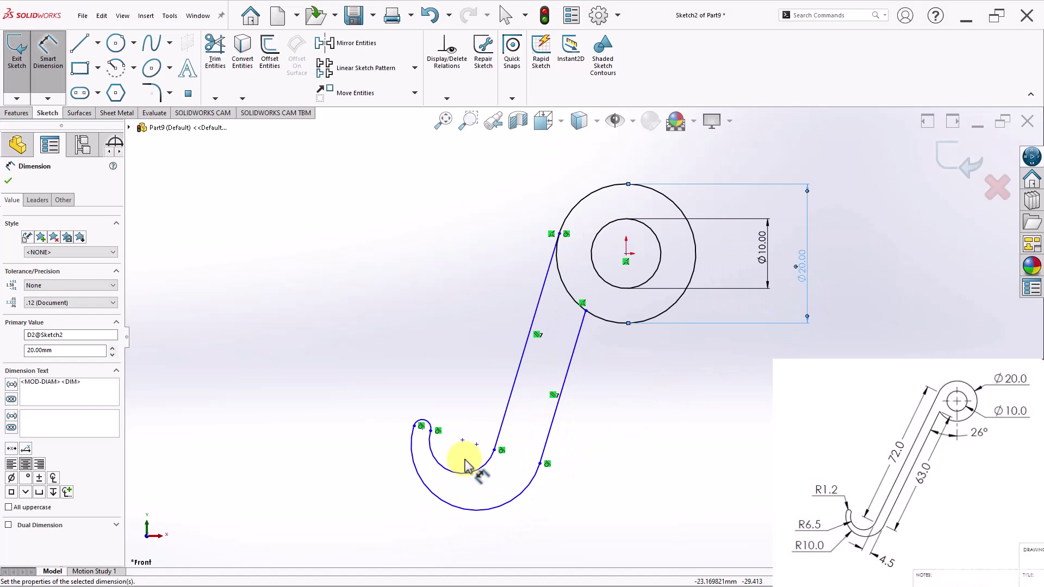
Step: Set the right slanted arm line to 63 and the left one to 72
{"action": "left_click", "coordinate": [55, 88]}
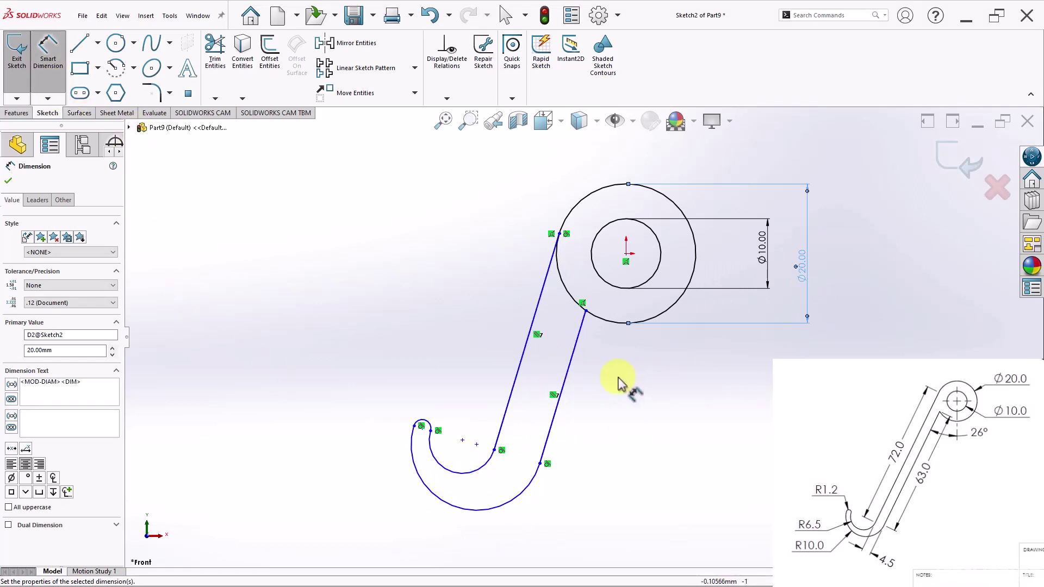
{"action": "left_click", "coordinate": [579, 376]}
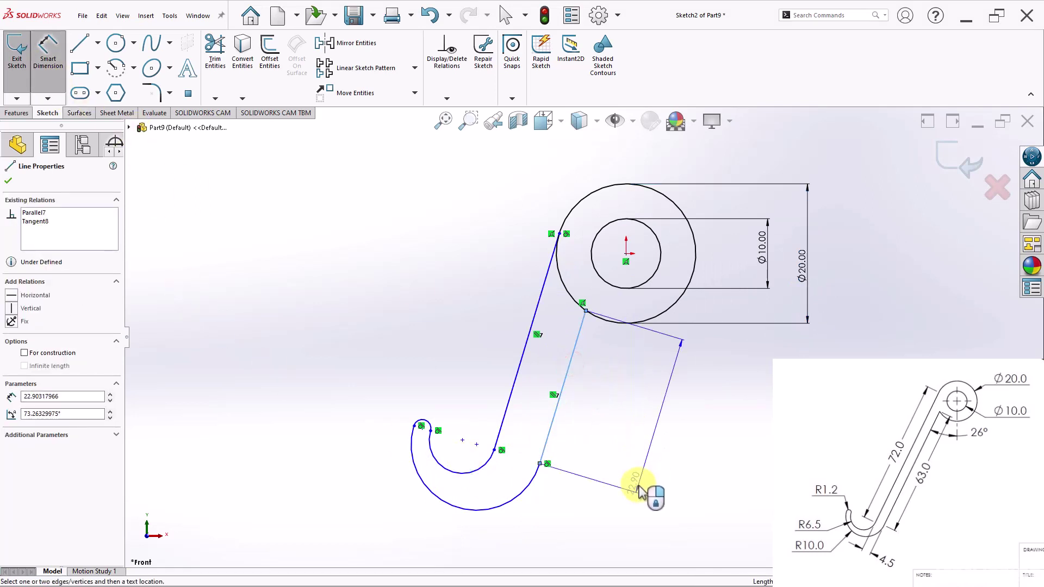
{"action": "left_click", "coordinate": [640, 485]}
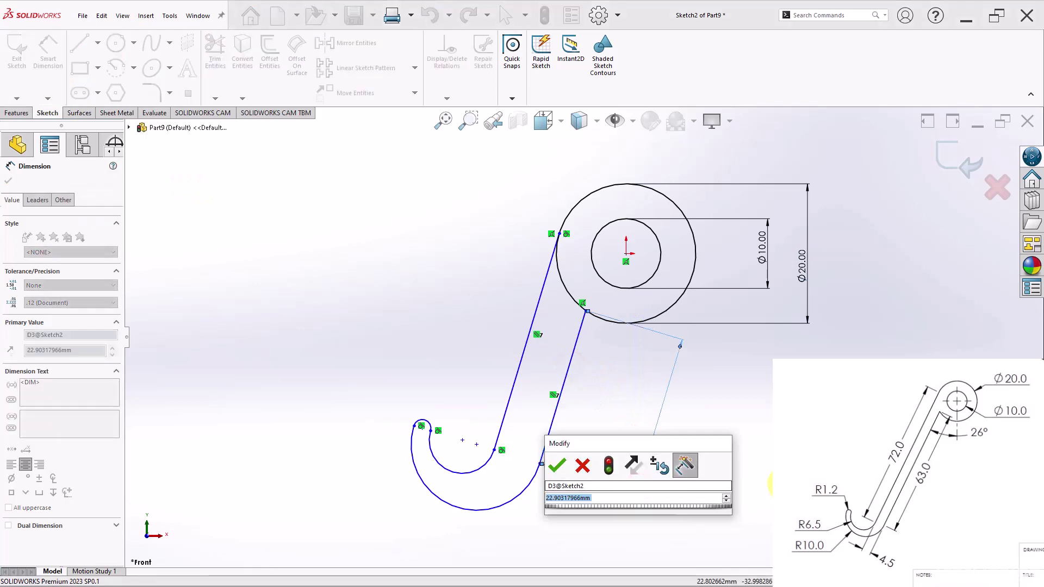
{"action": "type", "text": "63"}
{"action": "key", "text": "Return"}
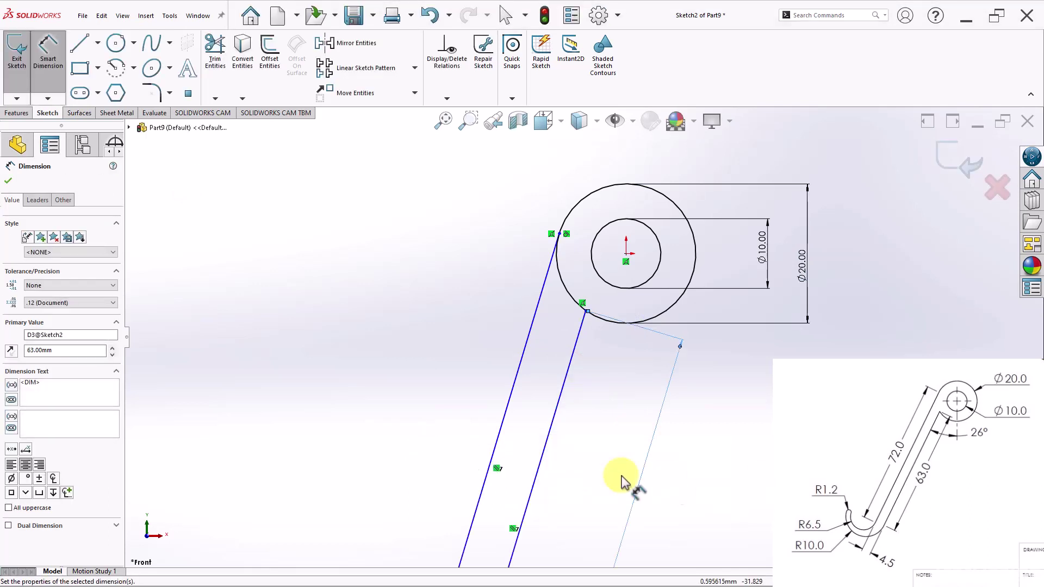
{"action": "scroll", "coordinate": [624, 479], "scroll_direction": "up", "scroll_amount": 2}
{"action": "scroll", "coordinate": [571, 478], "scroll_direction": "up", "scroll_amount": 2}
{"action": "scroll", "coordinate": [534, 427], "scroll_direction": "down", "scroll_amount": 2}
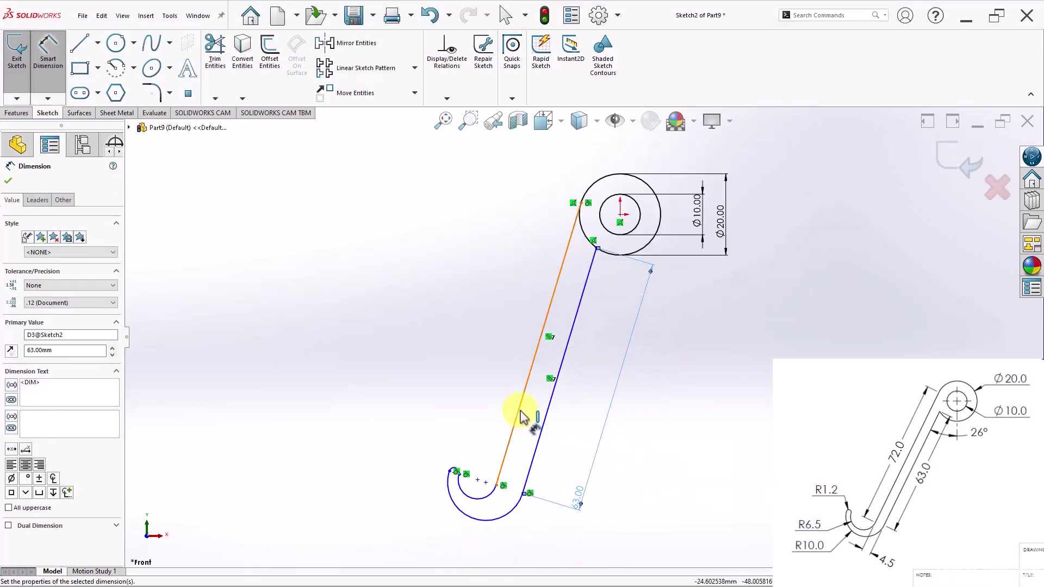
{"action": "left_click", "coordinate": [520, 410]}
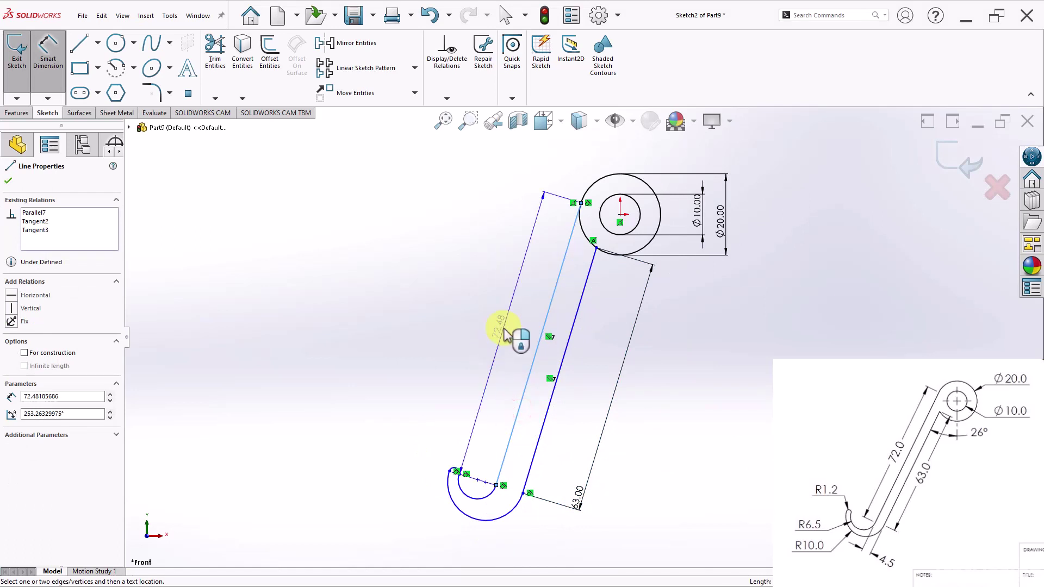
{"action": "left_click", "coordinate": [504, 335]}
{"action": "type", "text": "7"}
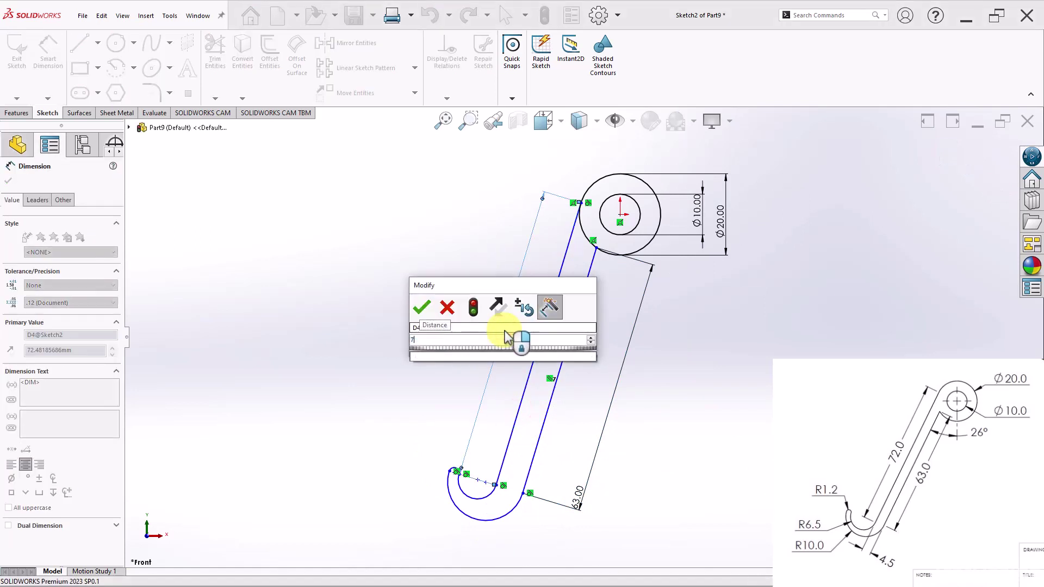
{"action": "type", "text": "2"}
{"action": "key", "text": "Return"}
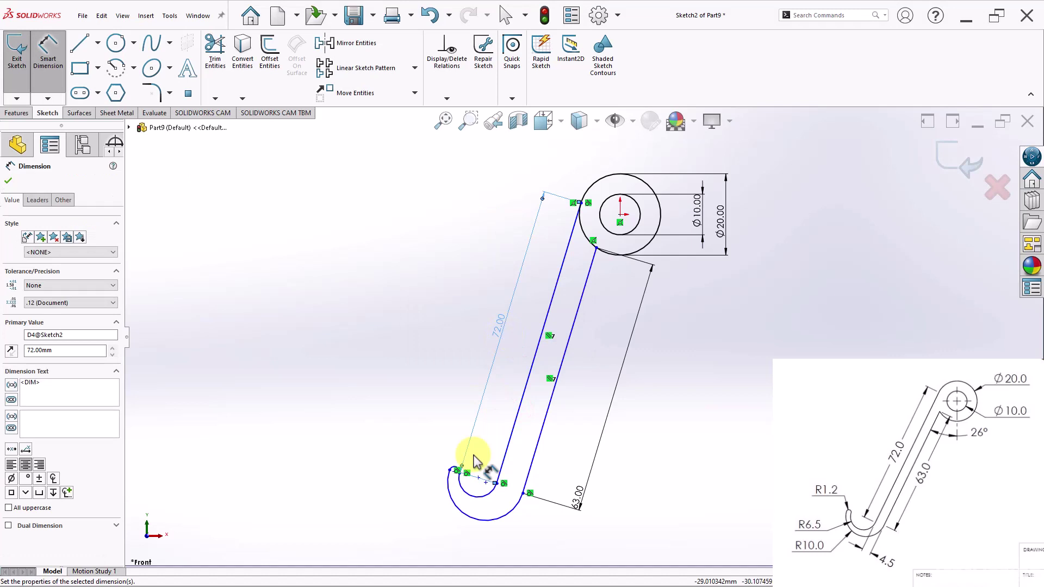
Step: Dimension the hook arcs: R1.2 tip, R6.5 inner bend and R10 outer bend
{"action": "scroll", "coordinate": [468, 474], "scroll_direction": "down", "scroll_amount": 3}
{"action": "left_click", "coordinate": [476, 420]}
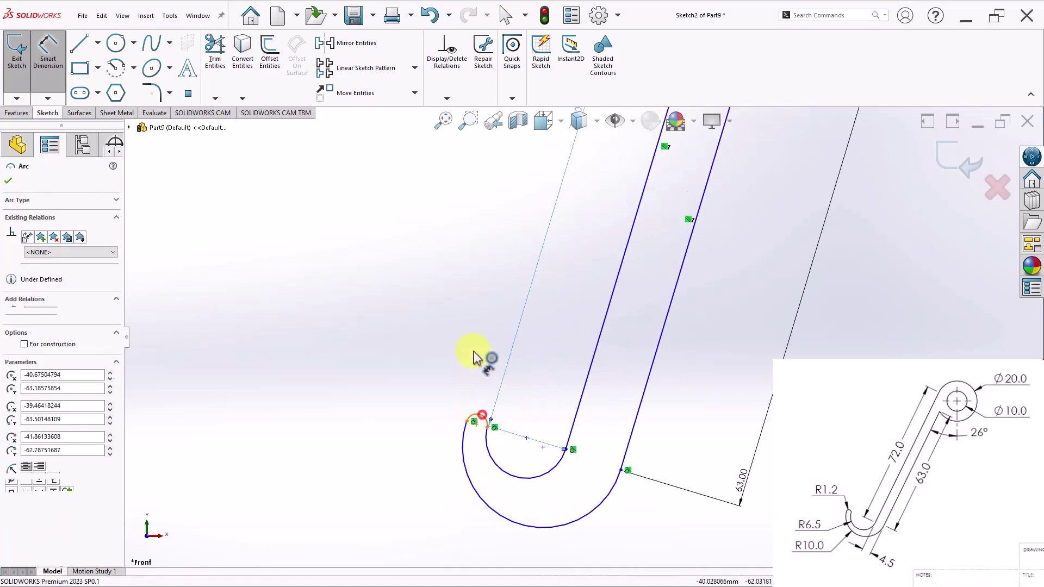
{"action": "left_click", "coordinate": [472, 362]}
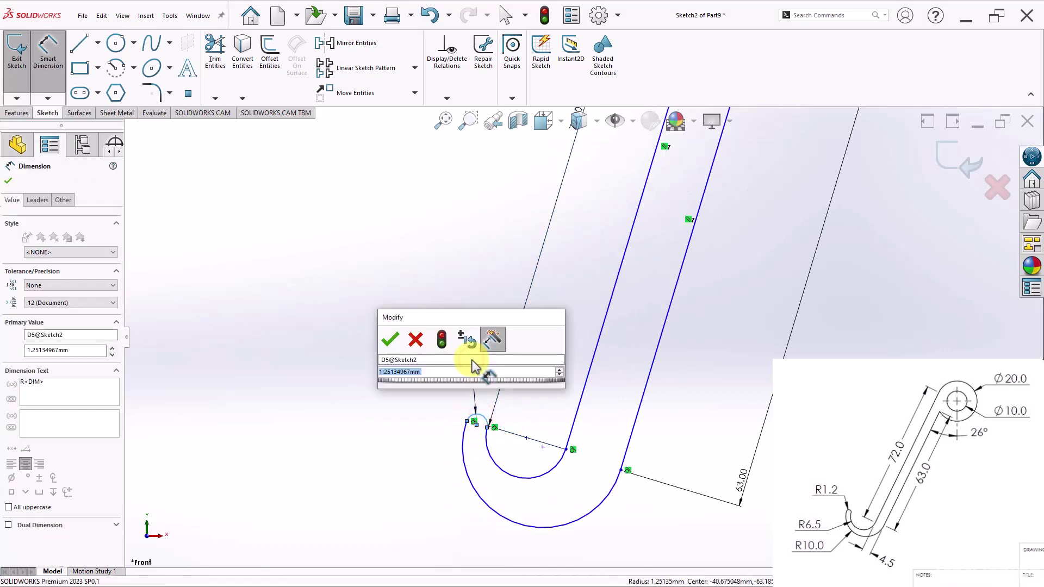
{"action": "type", "text": "1.20mm"}
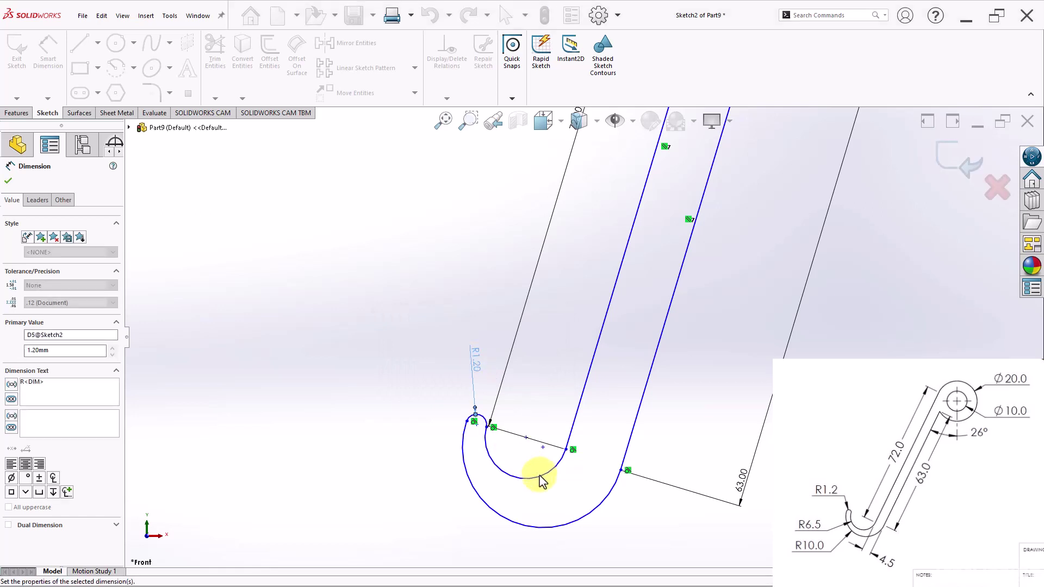
{"action": "left_click", "coordinate": [529, 478]}
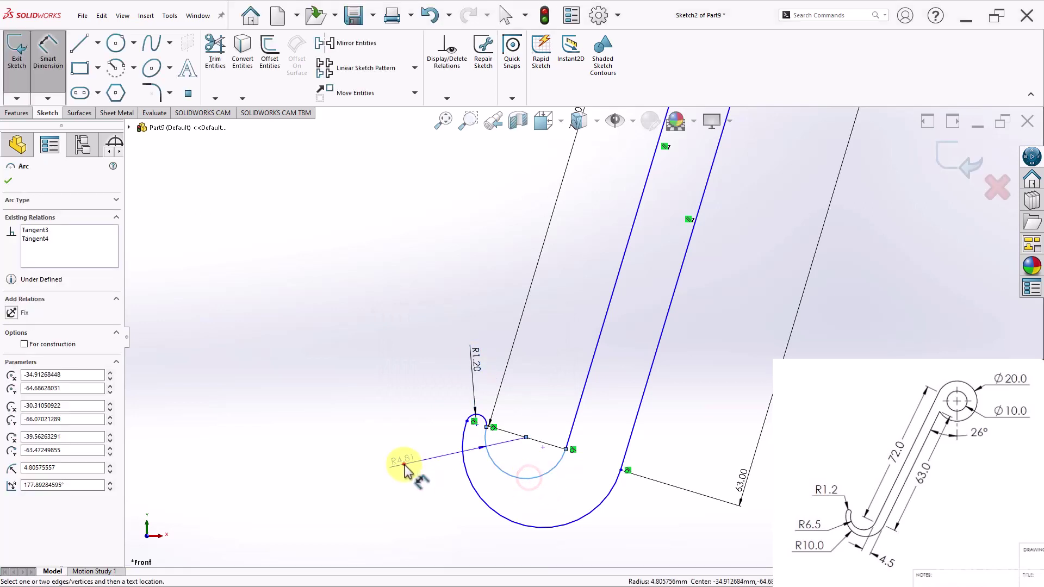
{"action": "left_click", "coordinate": [406, 467]}
{"action": "type", "text": "6.5"}
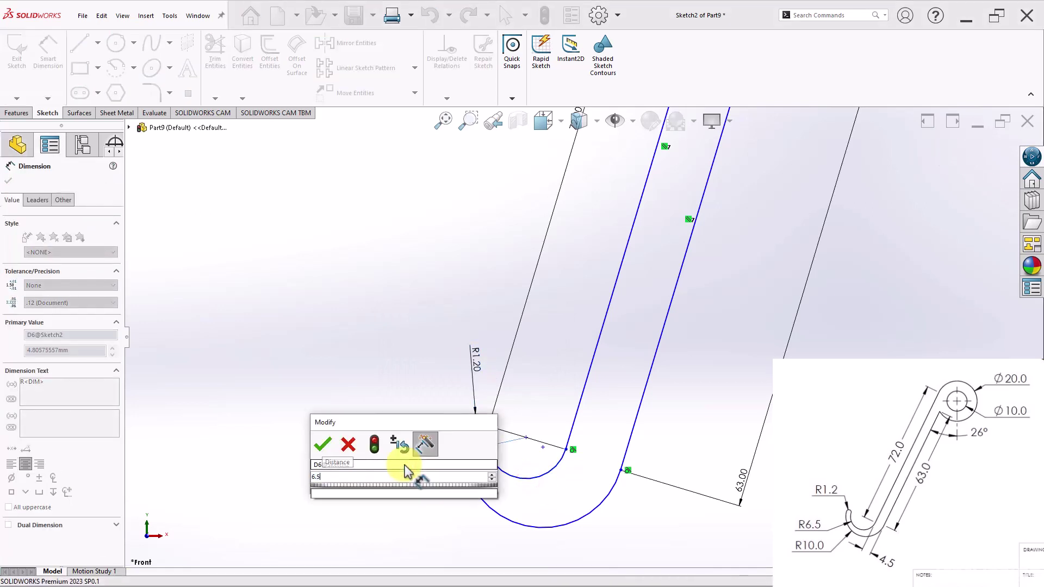
{"action": "key", "text": "Return"}
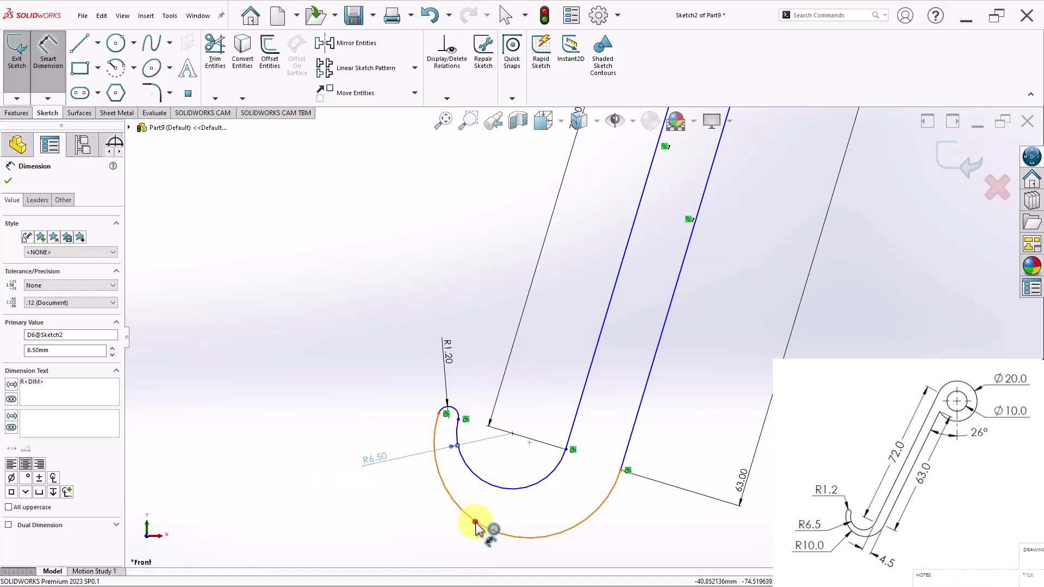
{"action": "left_click", "coordinate": [478, 528]}
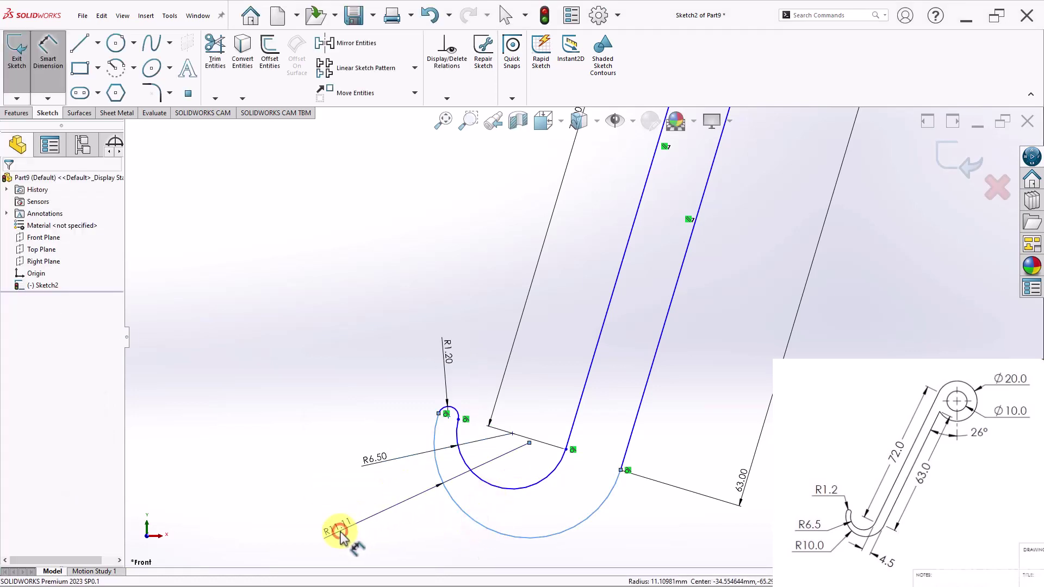
{"action": "left_click", "coordinate": [340, 535]}
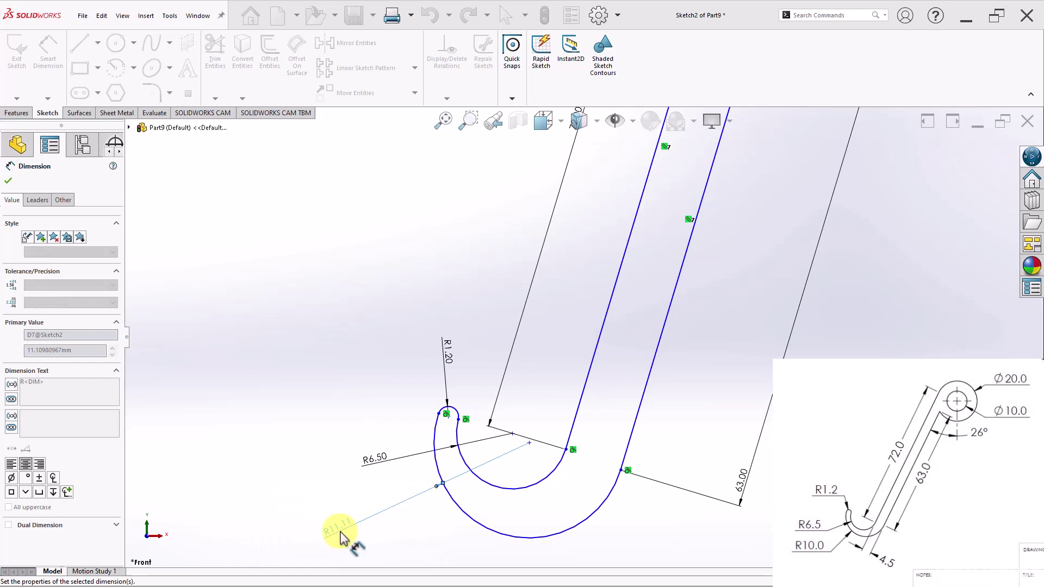
{"action": "type", "text": "10"}
{"action": "key", "text": "Return"}
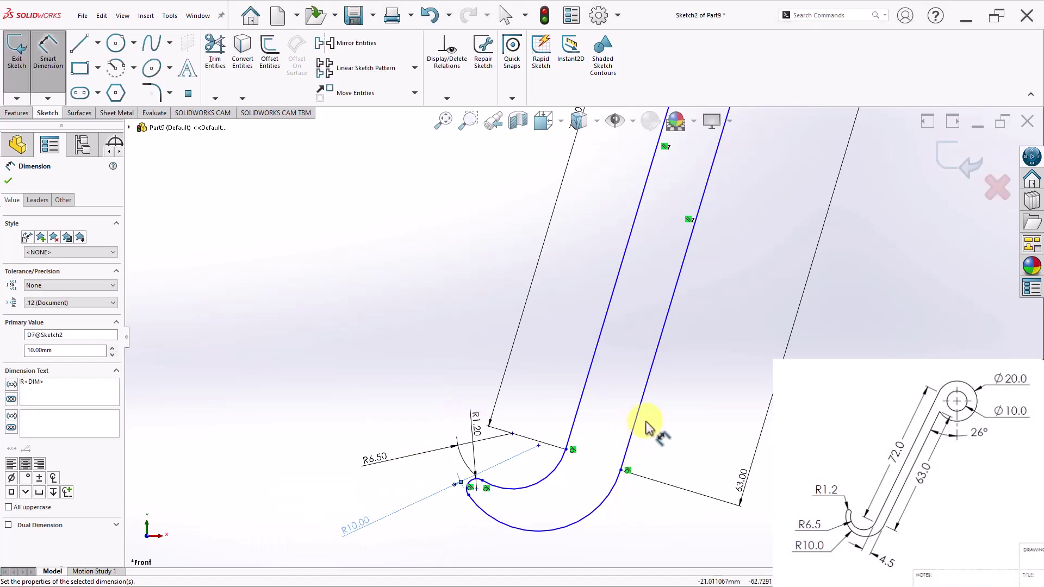
Step: Set the gap between the two arm lines to 4.5
{"action": "scroll", "coordinate": [660, 343], "scroll_direction": "up", "scroll_amount": 2}
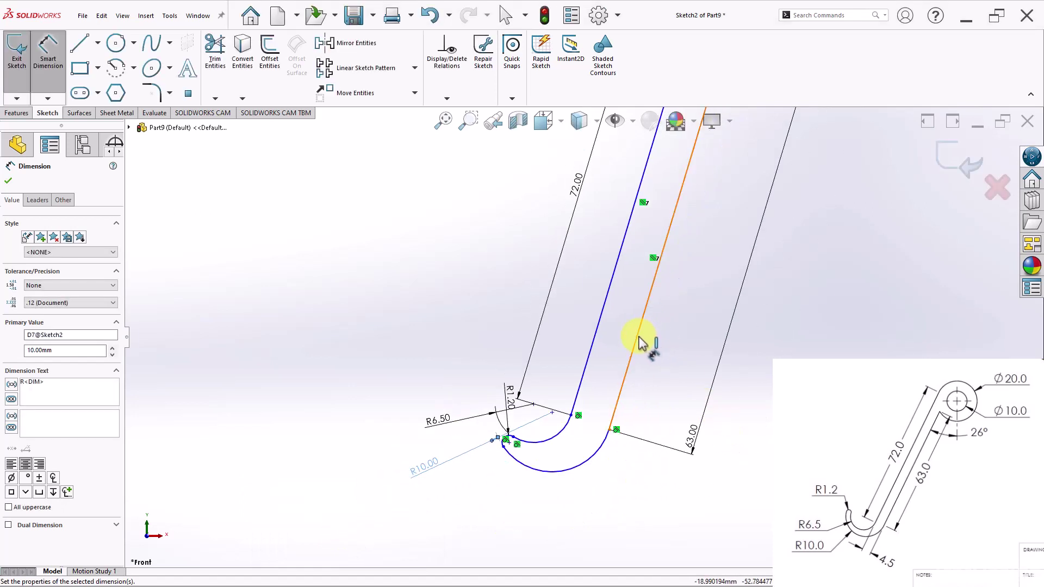
{"action": "left_click", "coordinate": [636, 340]}
{"action": "left_click", "coordinate": [596, 331]}
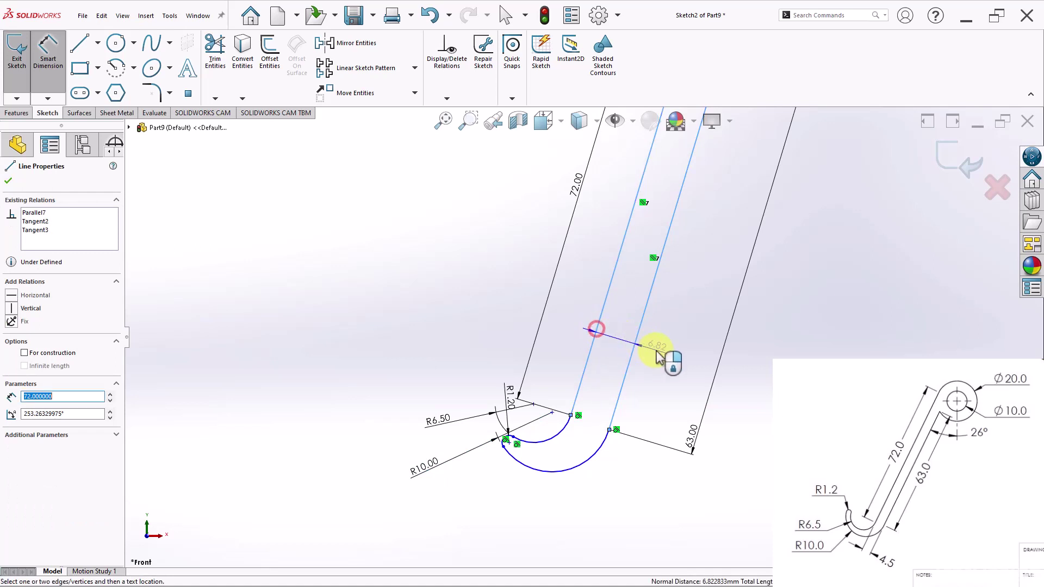
{"action": "left_click", "coordinate": [657, 354]}
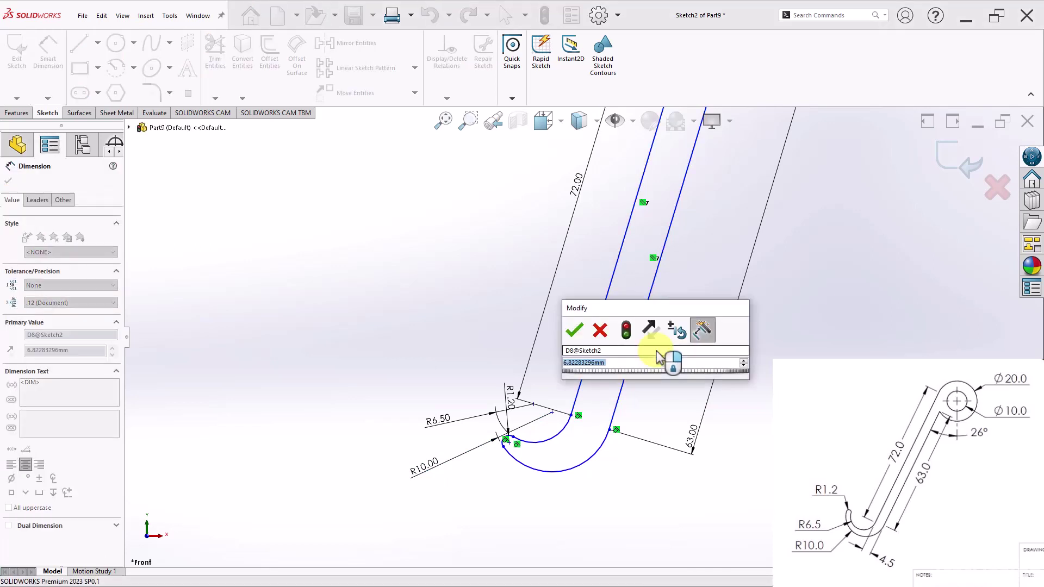
{"action": "type", "text": "4.5"}
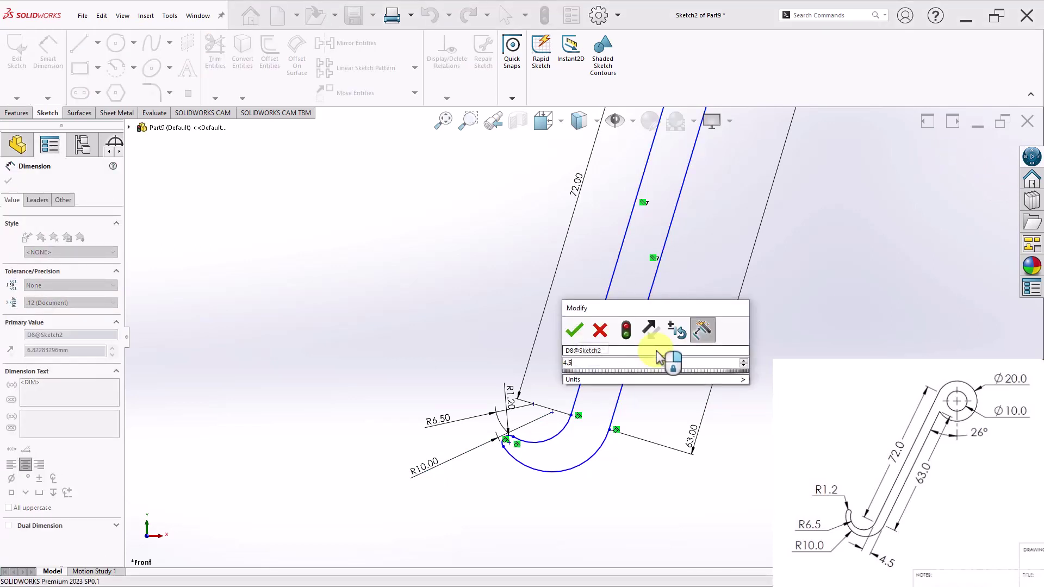
{"action": "key", "text": "Return"}
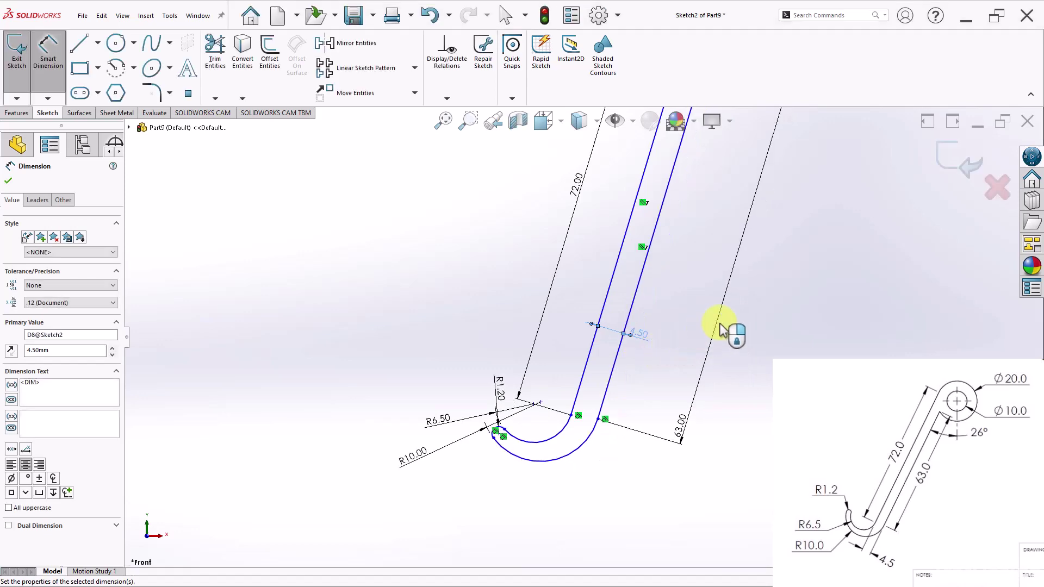
{"action": "scroll", "coordinate": [734, 305], "scroll_direction": "up", "scroll_amount": 6}
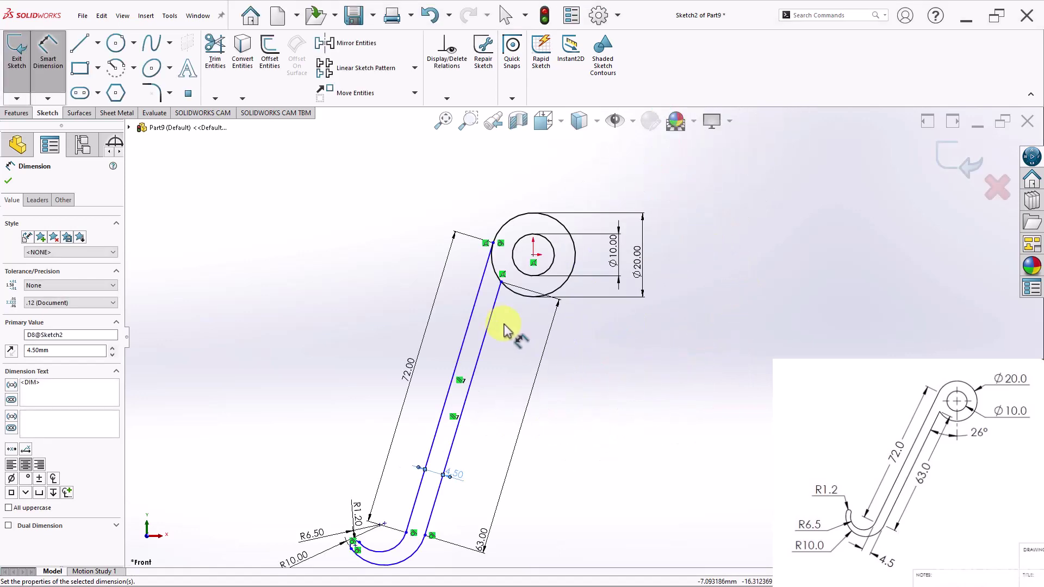
{"action": "scroll", "coordinate": [508, 348], "scroll_direction": "up", "scroll_amount": 1}
{"action": "scroll", "coordinate": [468, 413], "scroll_direction": "down", "scroll_amount": 1}
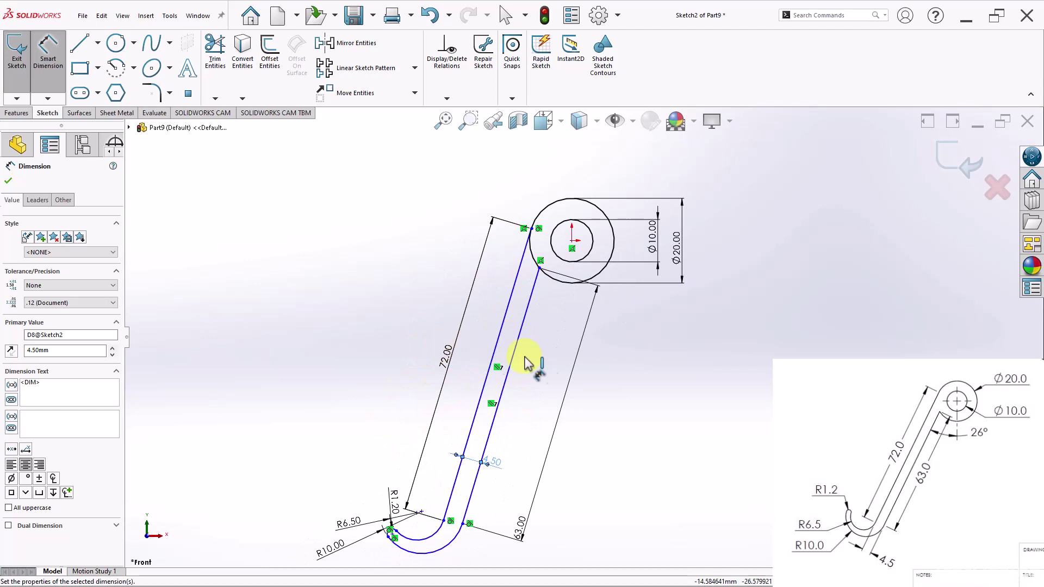
{"action": "scroll", "coordinate": [490, 408], "scroll_direction": "down", "scroll_amount": 1}
{"action": "scroll", "coordinate": [489, 431], "scroll_direction": "up", "scroll_amount": 2}
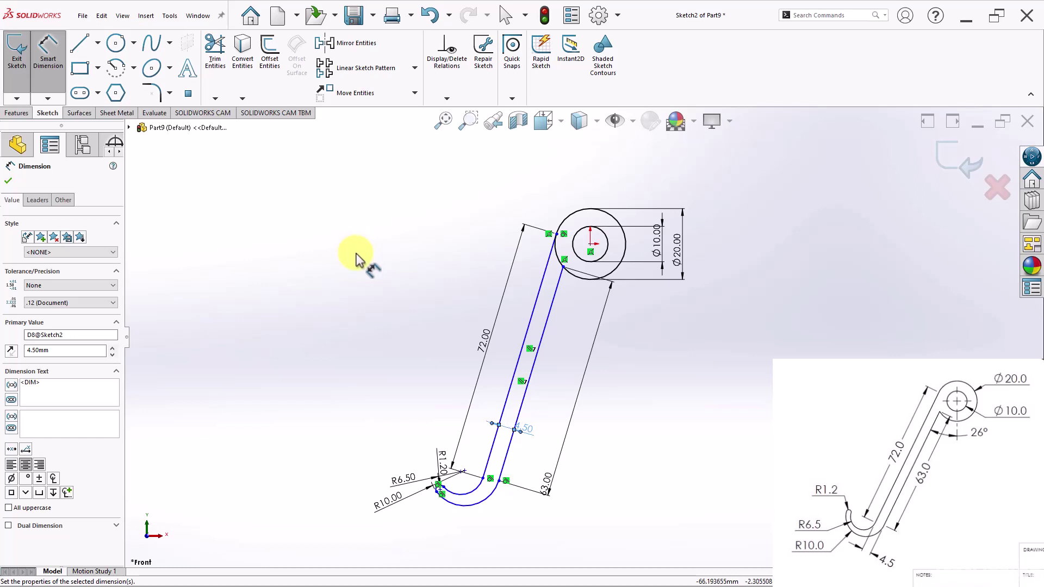
Step: Draw a vertical construction line down from the hinge circle's centre
{"action": "left_click", "coordinate": [79, 50]}
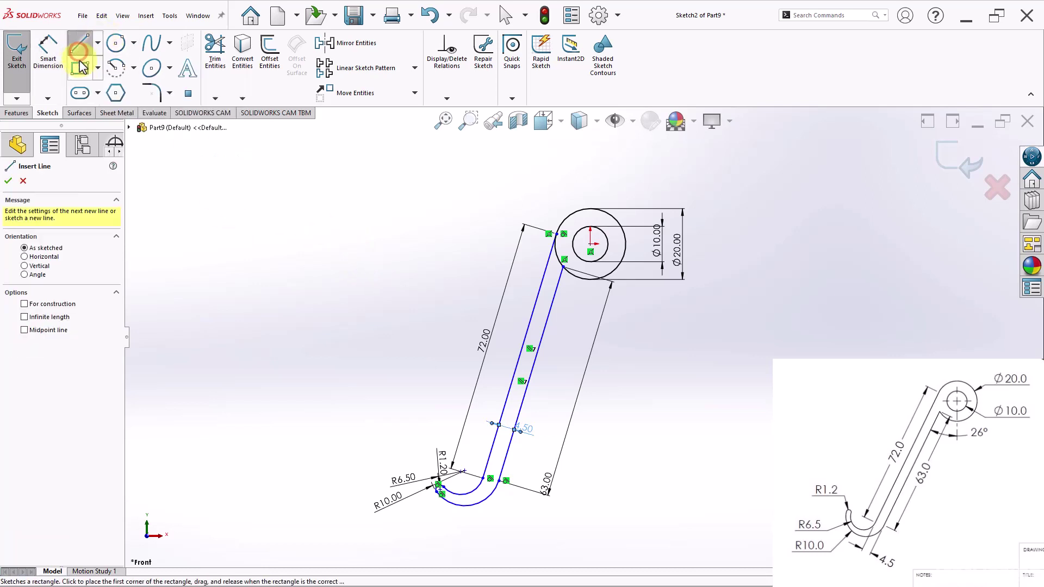
{"action": "left_click", "coordinate": [590, 245]}
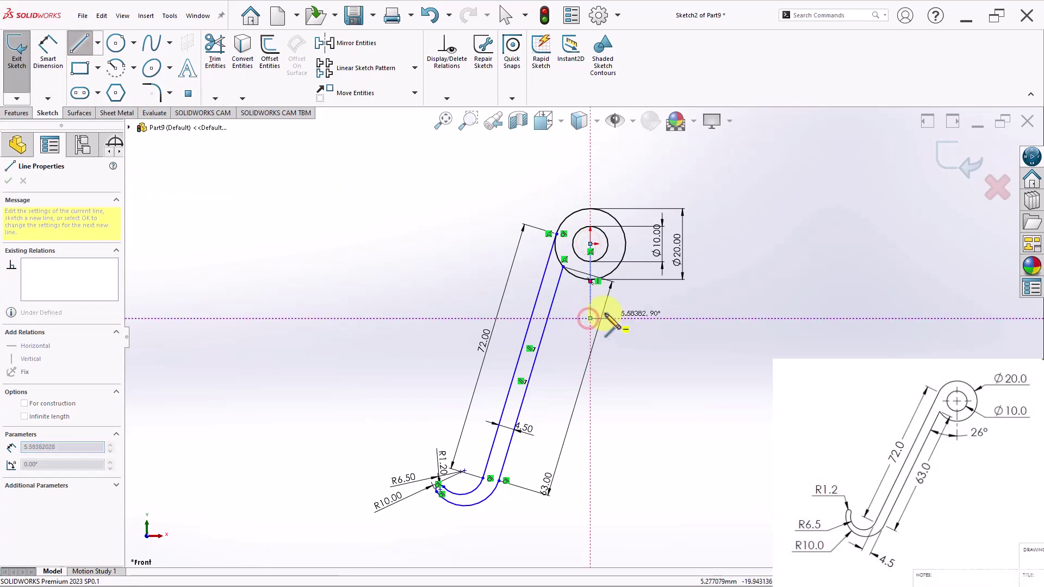
{"action": "left_click", "coordinate": [597, 311]}
{"action": "key", "text": "Escape"}
{"action": "left_click", "coordinate": [593, 309]}
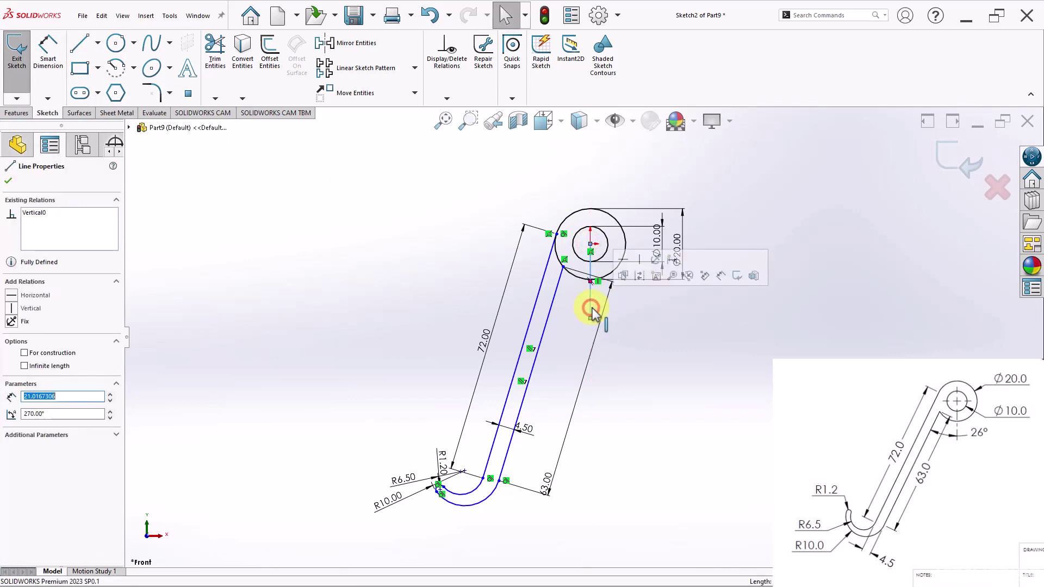
{"action": "left_click", "coordinate": [636, 275]}
{"action": "left_click", "coordinate": [637, 365]}
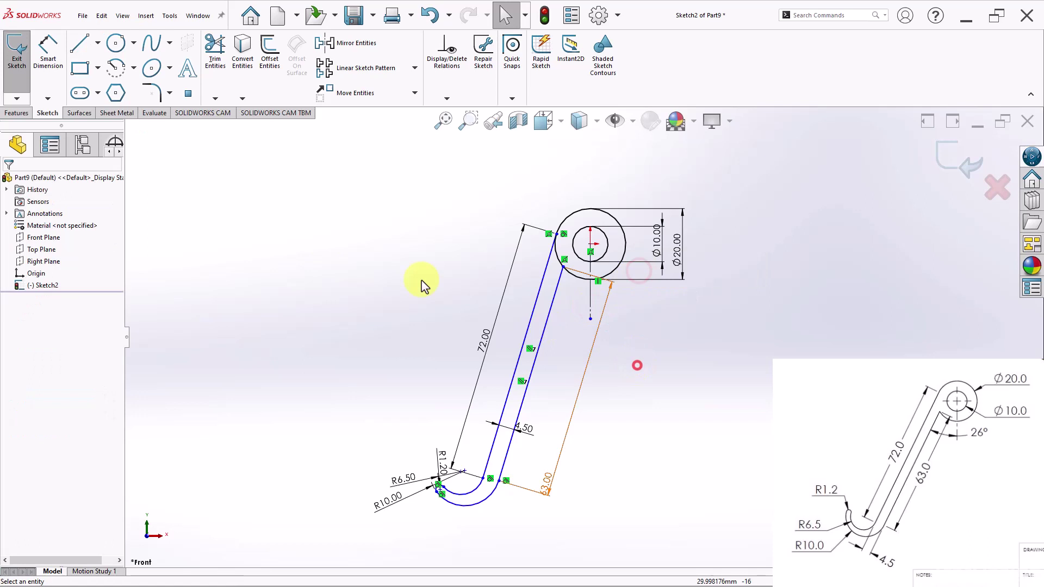
Step: Dimension the angle between the construction line and the slanted arm line as 26°
{"action": "left_click", "coordinate": [48, 55]}
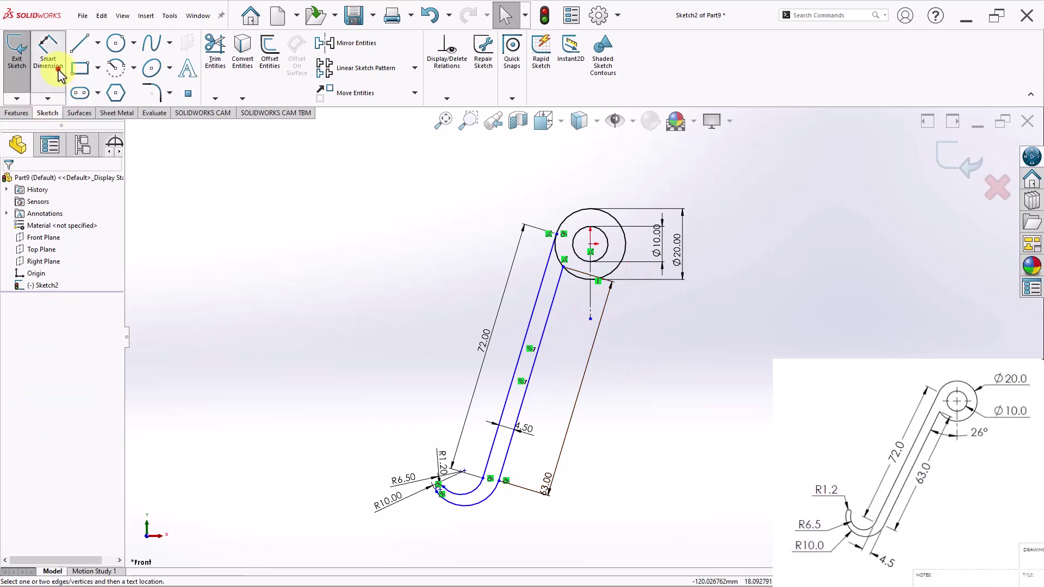
{"action": "left_click", "coordinate": [591, 298]}
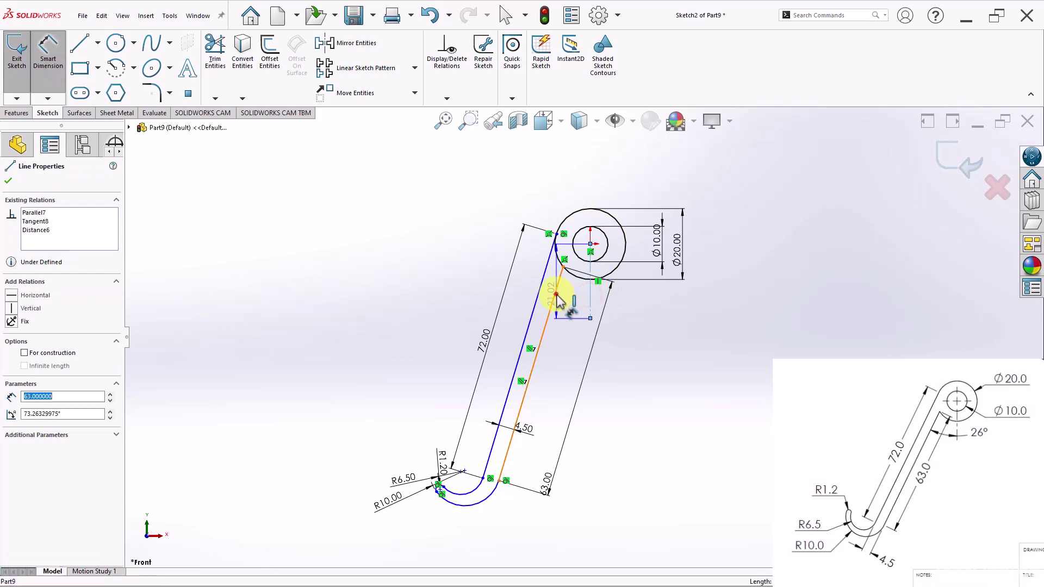
{"action": "left_click", "coordinate": [553, 293]}
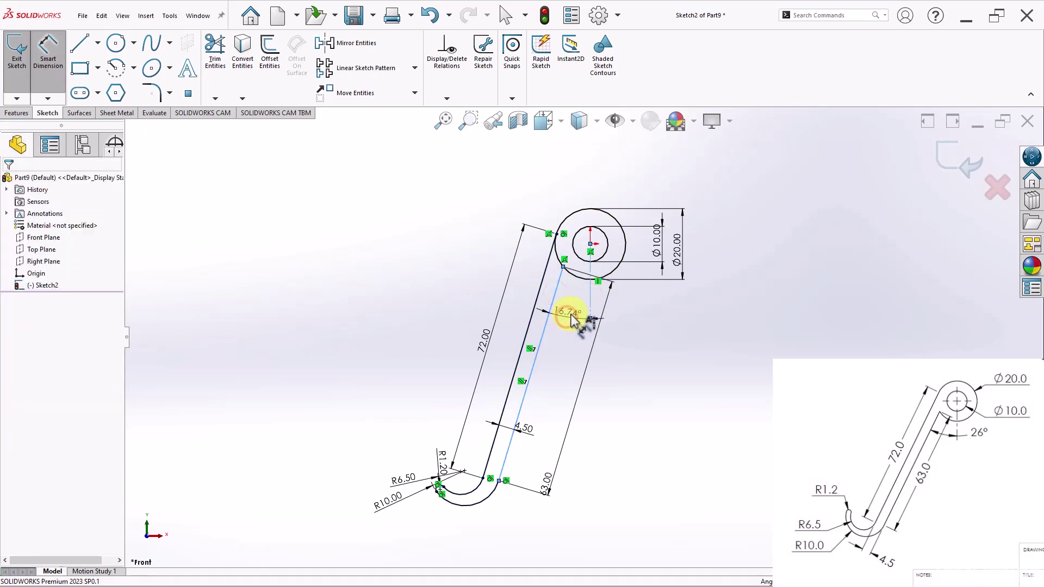
{"action": "left_click", "coordinate": [570, 318]}
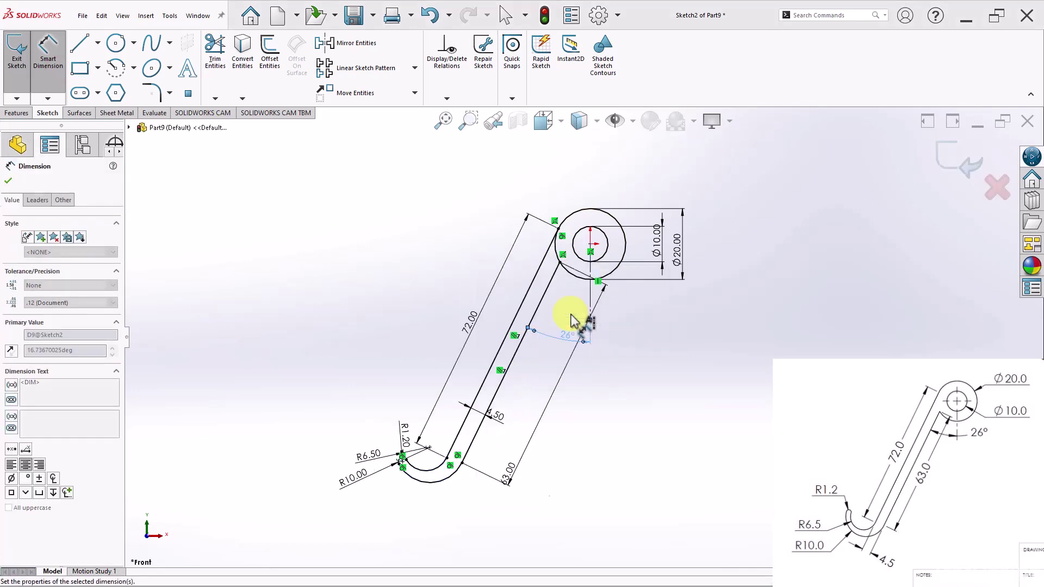
{"action": "key", "text": "Escape"}
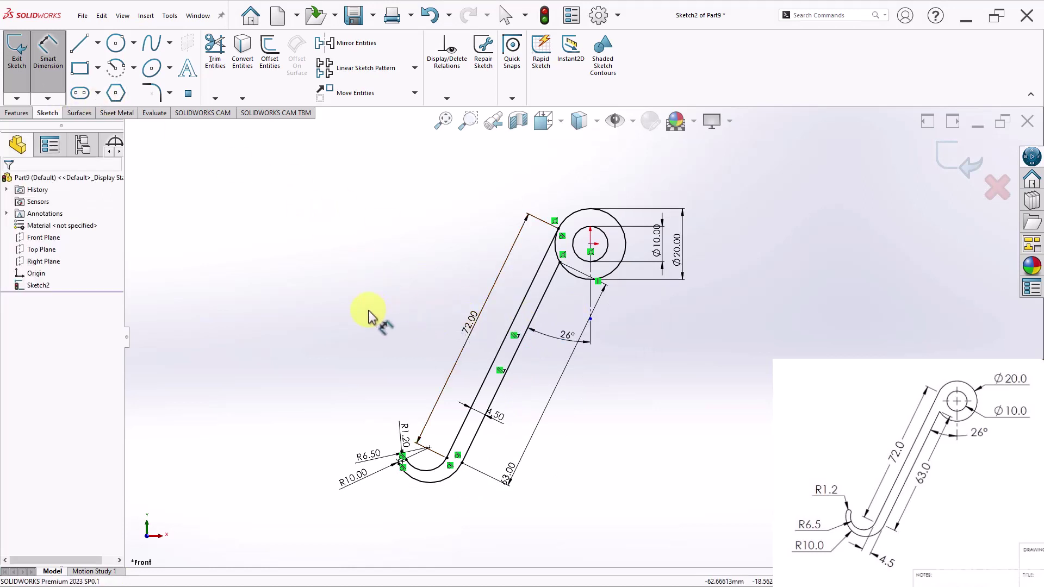
{"action": "left_click", "coordinate": [39, 65]}
{"action": "key", "text": "f"}
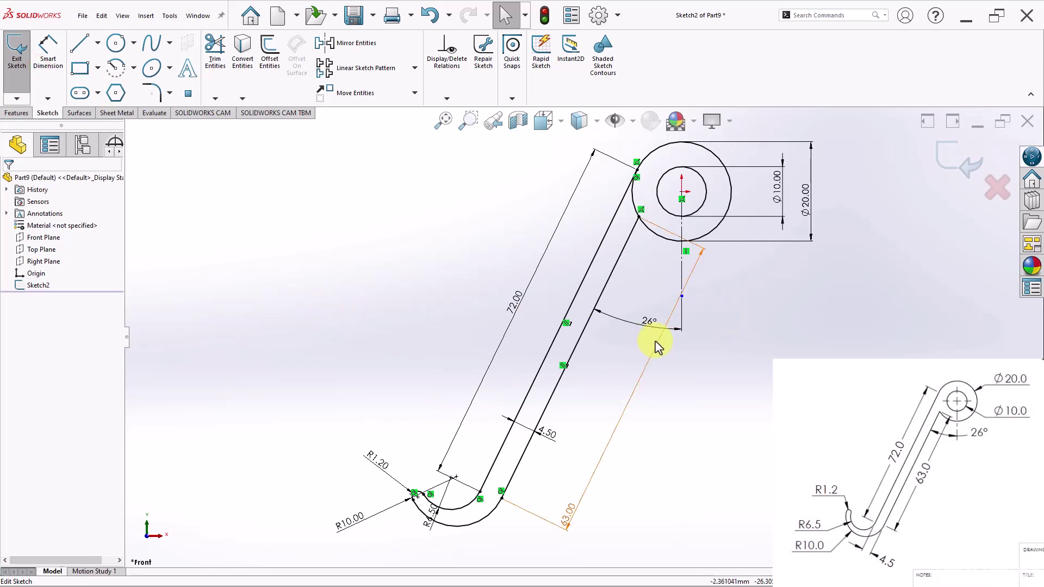
Step: Extrude the hooked arm region of Sketch2 86 mm as Boss-Extrude3
{"action": "left_click", "coordinate": [18, 113]}
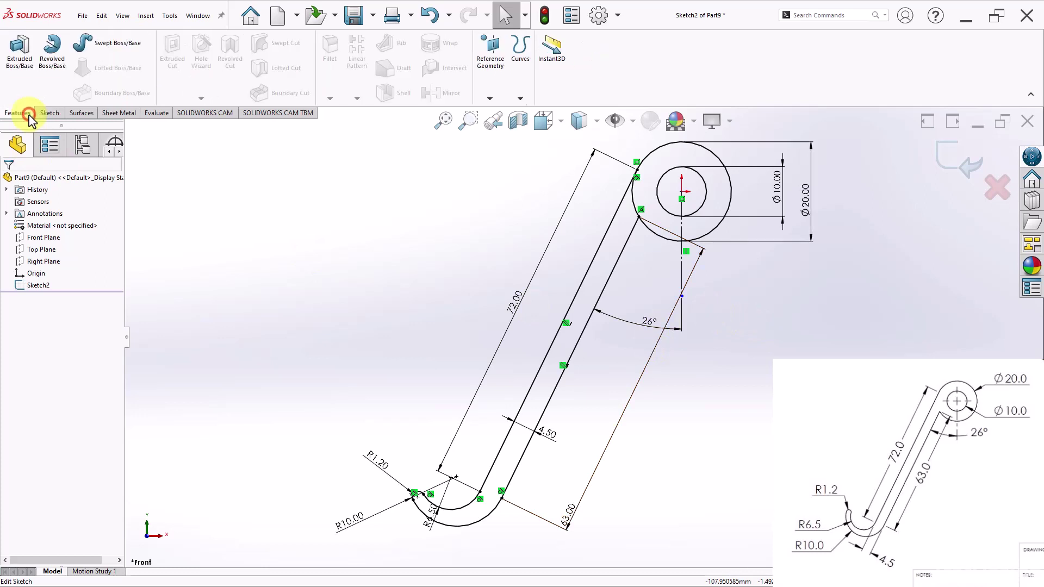
{"action": "left_click", "coordinate": [21, 50]}
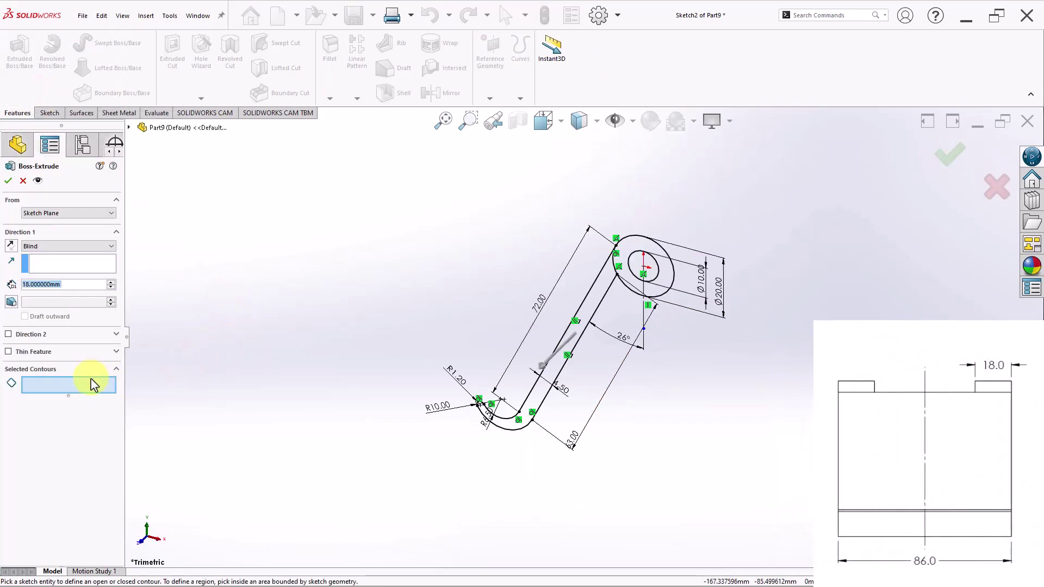
{"action": "left_click", "coordinate": [594, 308]}
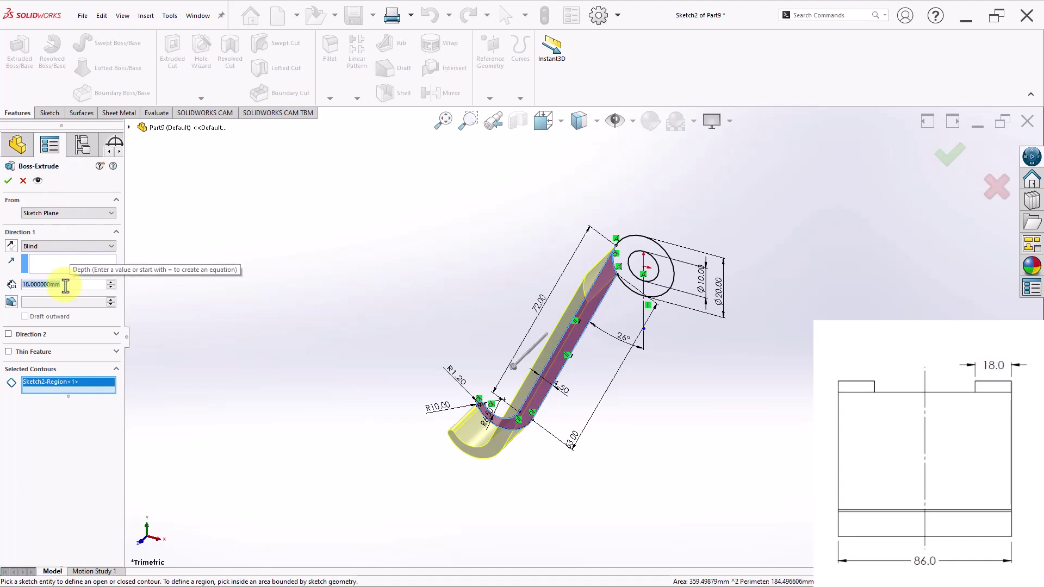
{"action": "type", "text": "86"}
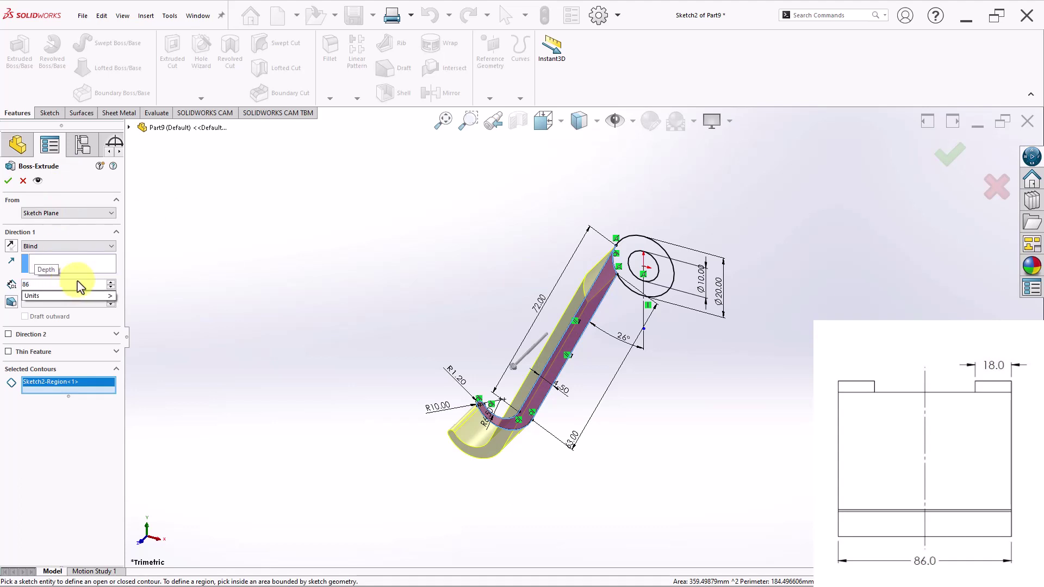
{"action": "left_click", "coordinate": [139, 268]}
{"action": "left_click", "coordinate": [8, 183]}
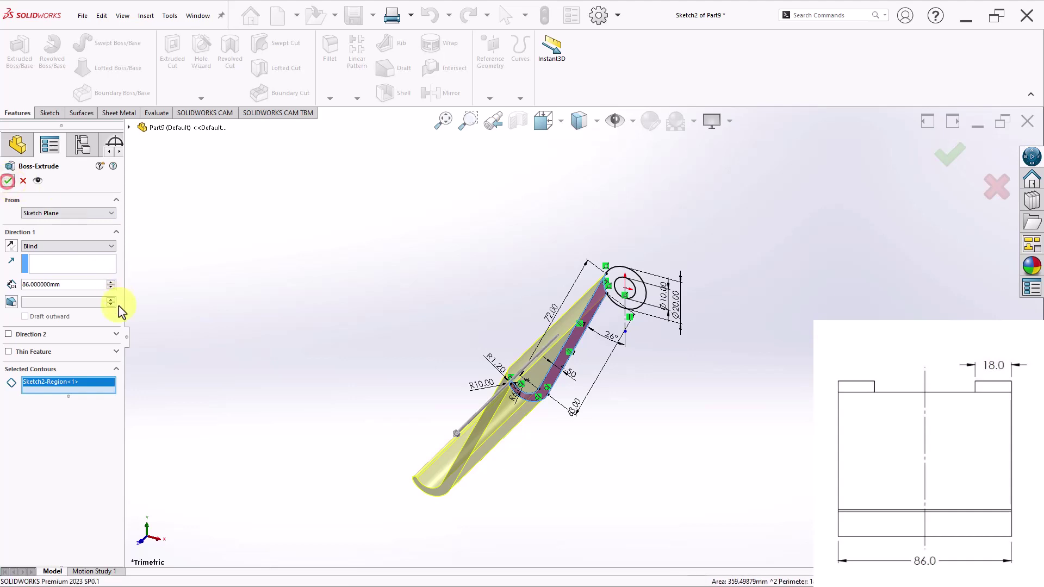
{"action": "left_click", "coordinate": [196, 250]}
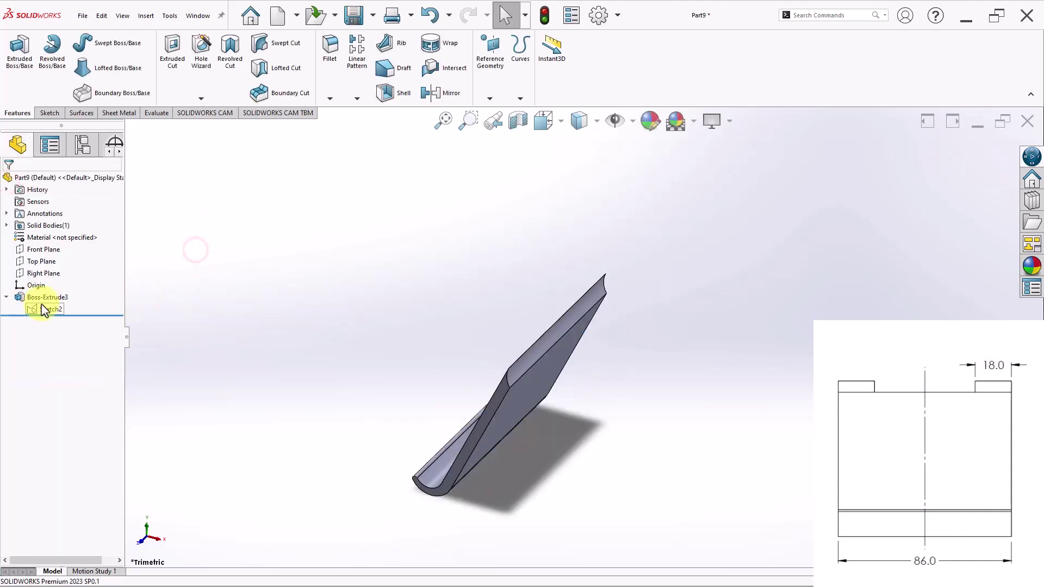
Step: Reuse Sketch2 to extrude the ring between the hinge circles 18 mm, merged with the arm
{"action": "left_click", "coordinate": [46, 310]}
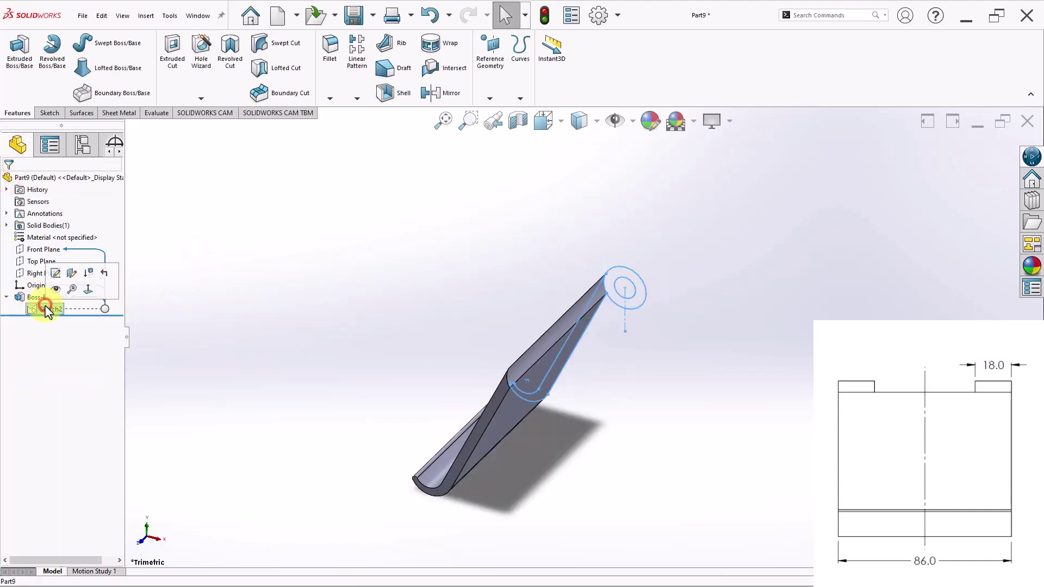
{"action": "left_click", "coordinate": [20, 61]}
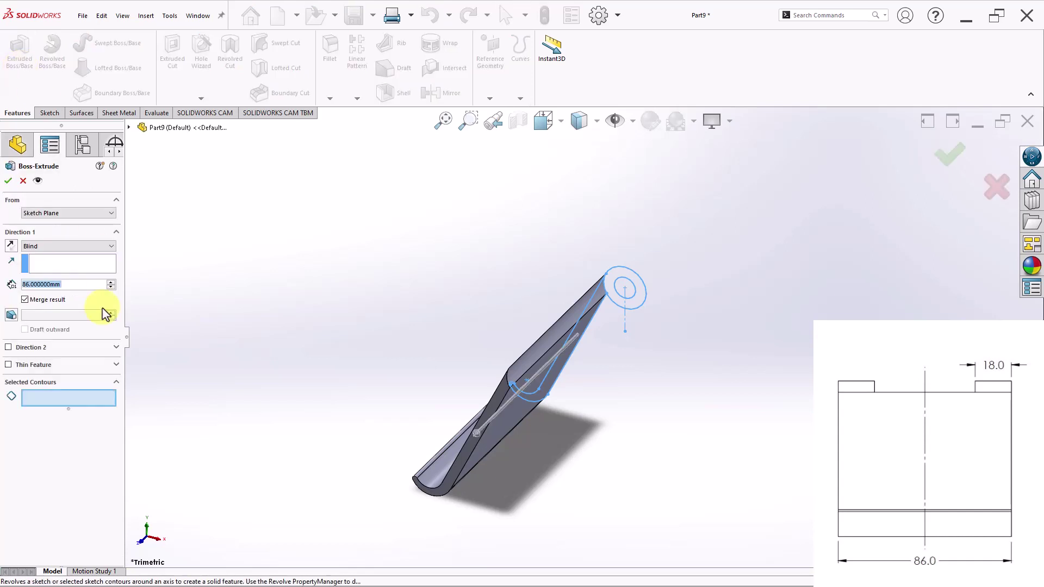
{"action": "left_click", "coordinate": [638, 306]}
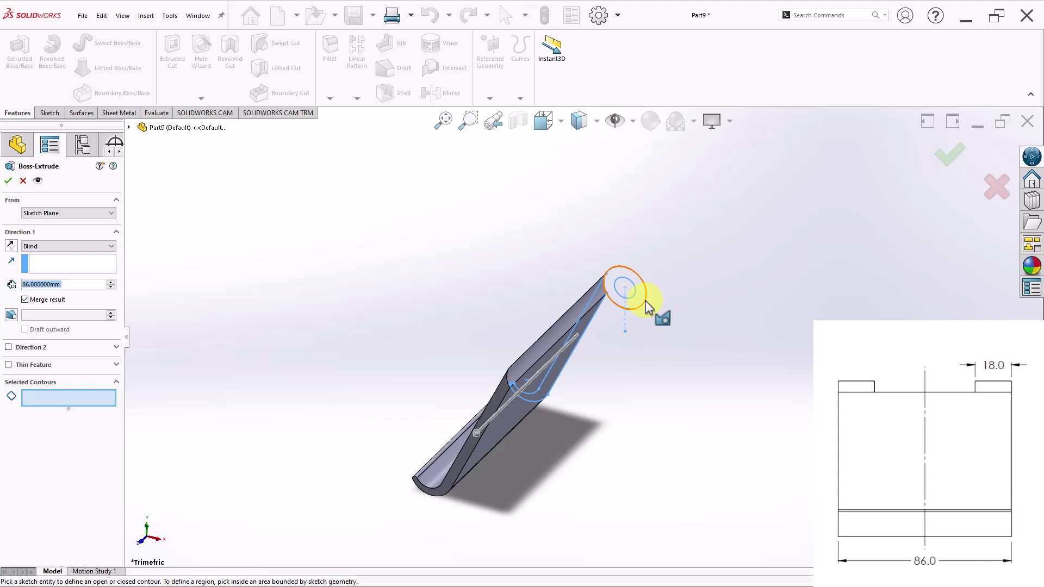
{"action": "left_click", "coordinate": [644, 299]}
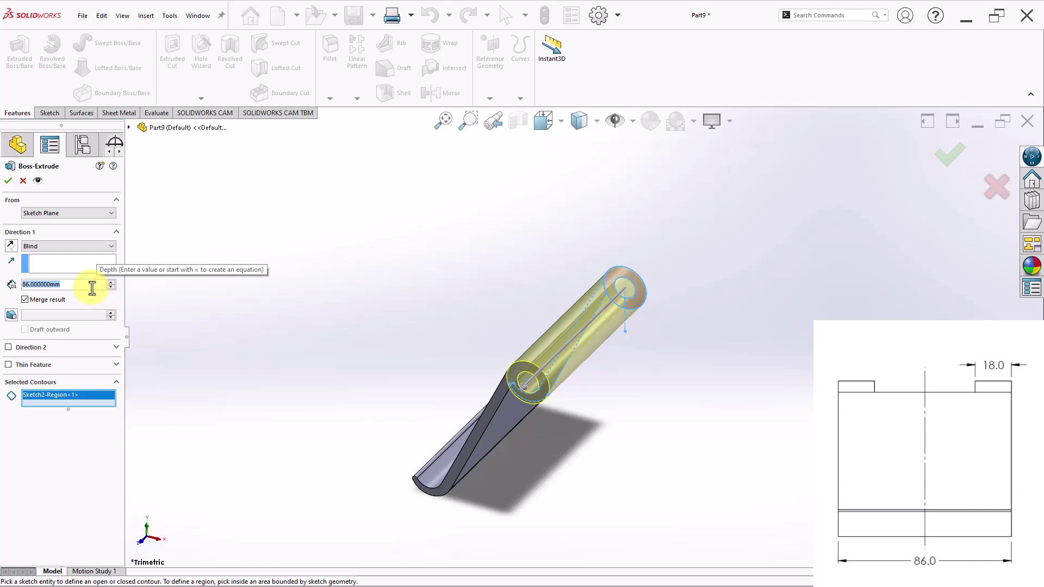
{"action": "type", "text": "18"}
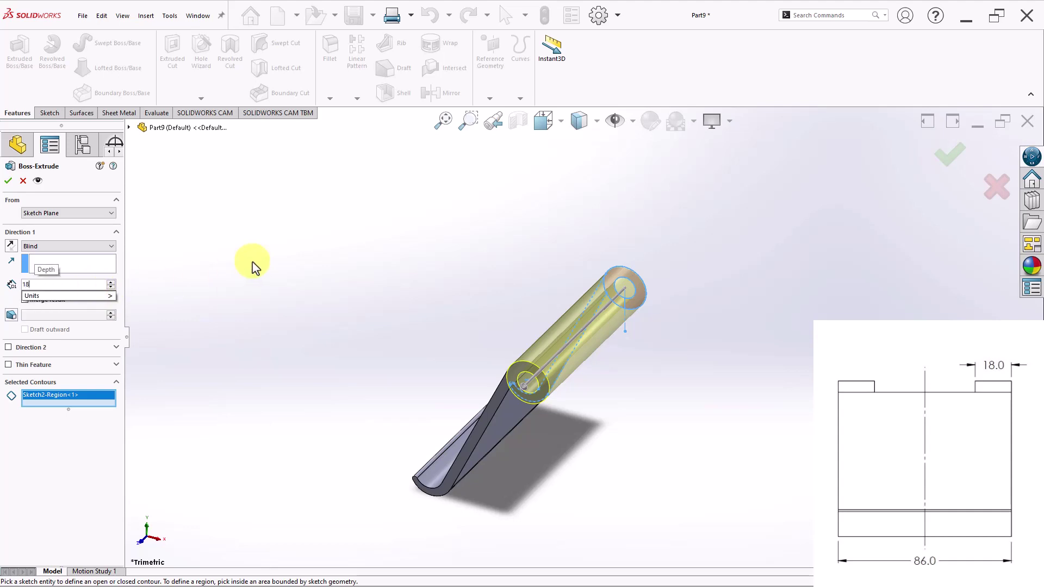
{"action": "left_click", "coordinate": [253, 263]}
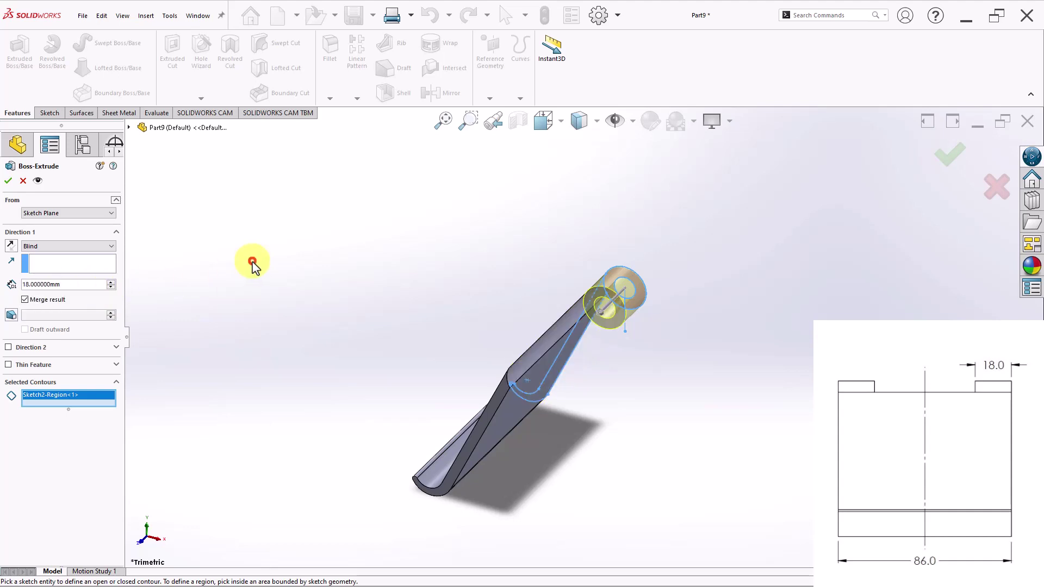
{"action": "left_click", "coordinate": [7, 181]}
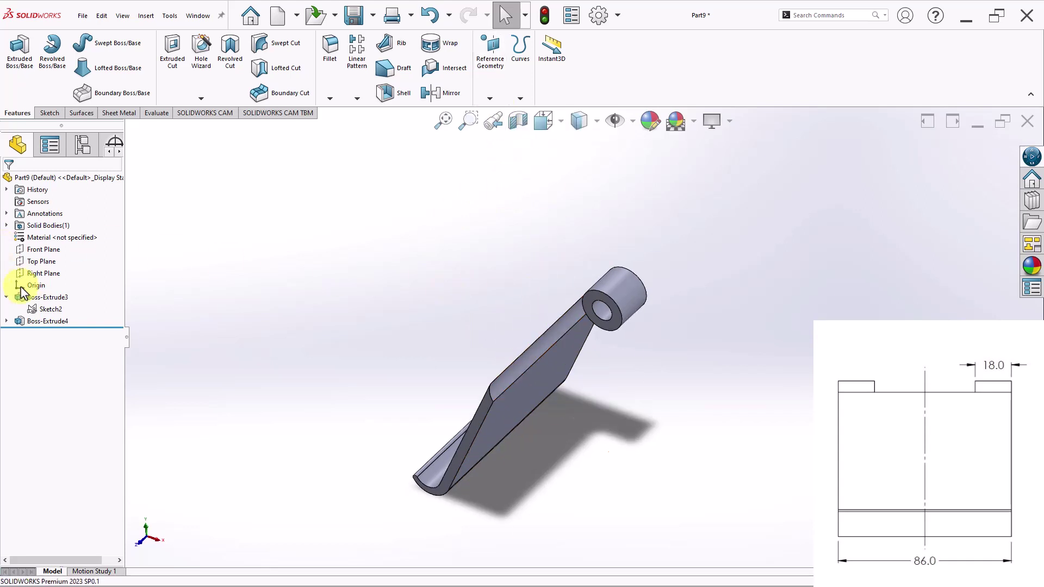
Step: Create Plane1 midway between the arm's two end faces
{"action": "left_click", "coordinate": [39, 252]}
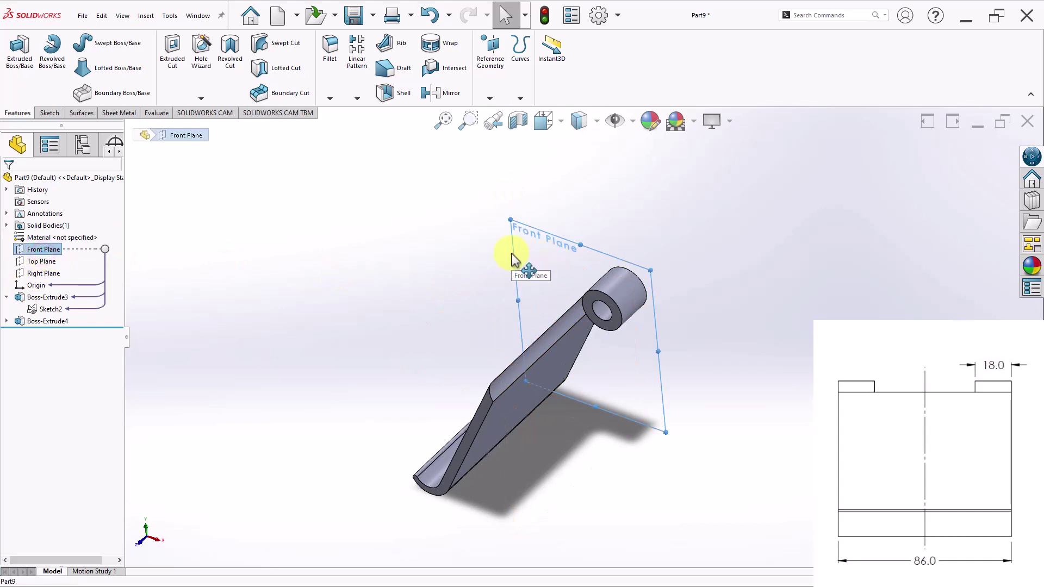
{"action": "left_click_drag", "start_coordinate": [513, 260], "coordinate": [465, 295], "text": "ctrl"}
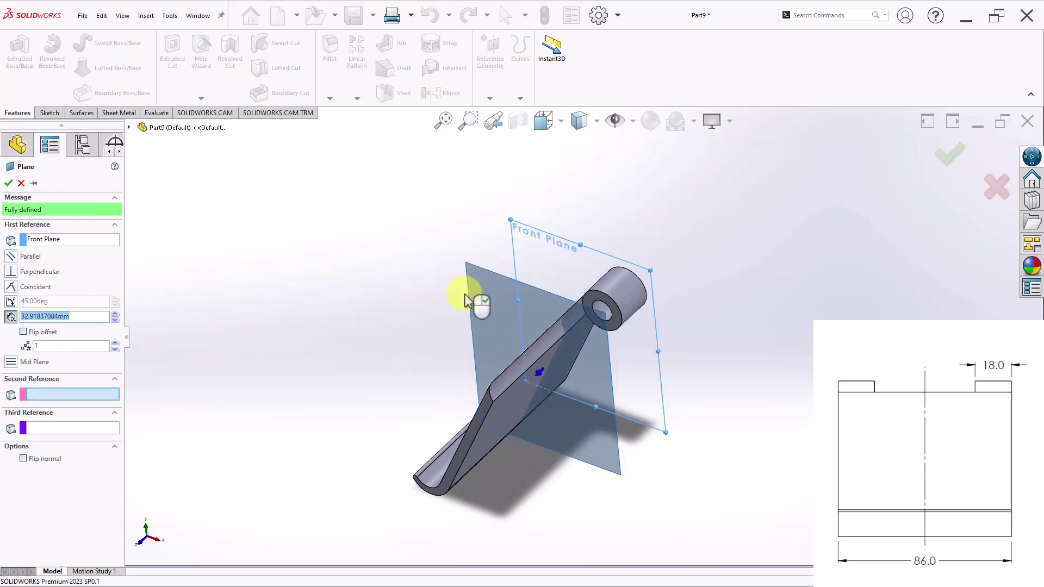
{"action": "left_click", "coordinate": [54, 241]}
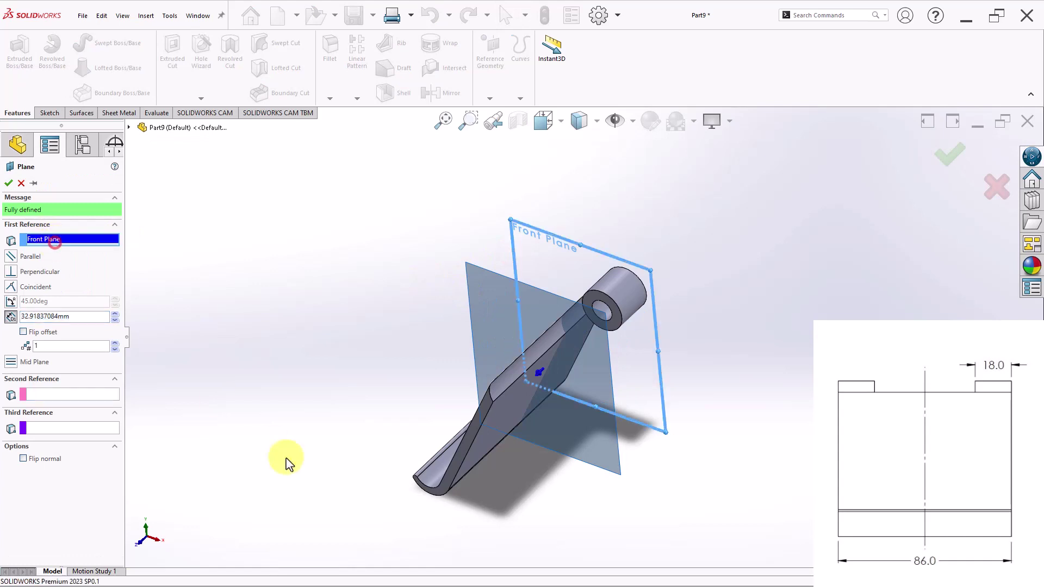
{"action": "left_click", "coordinate": [476, 434]}
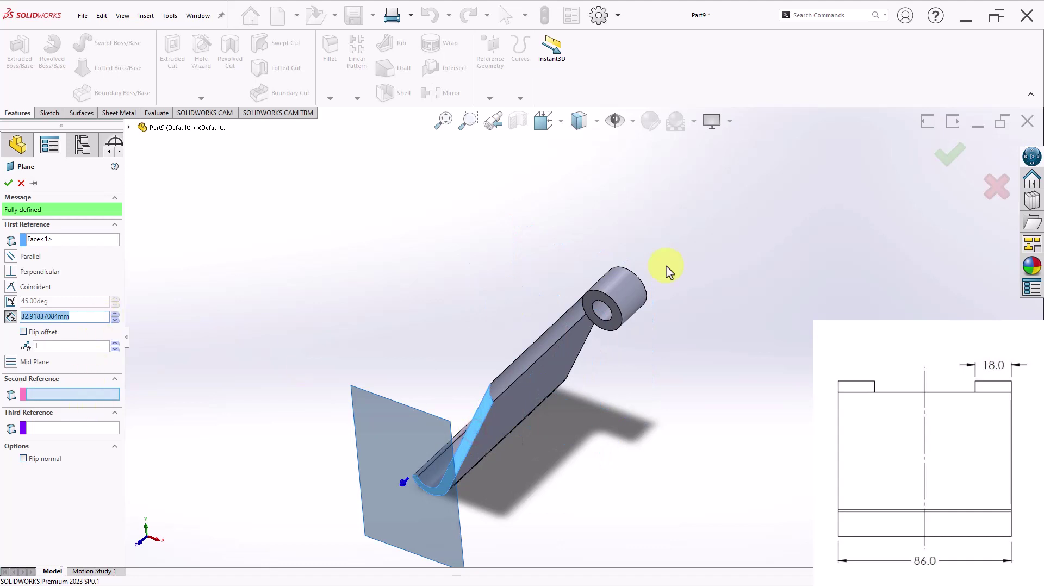
{"action": "middle_click_drag", "start_coordinate": [669, 272], "coordinate": [562, 383]}
{"action": "left_click", "coordinate": [628, 344]}
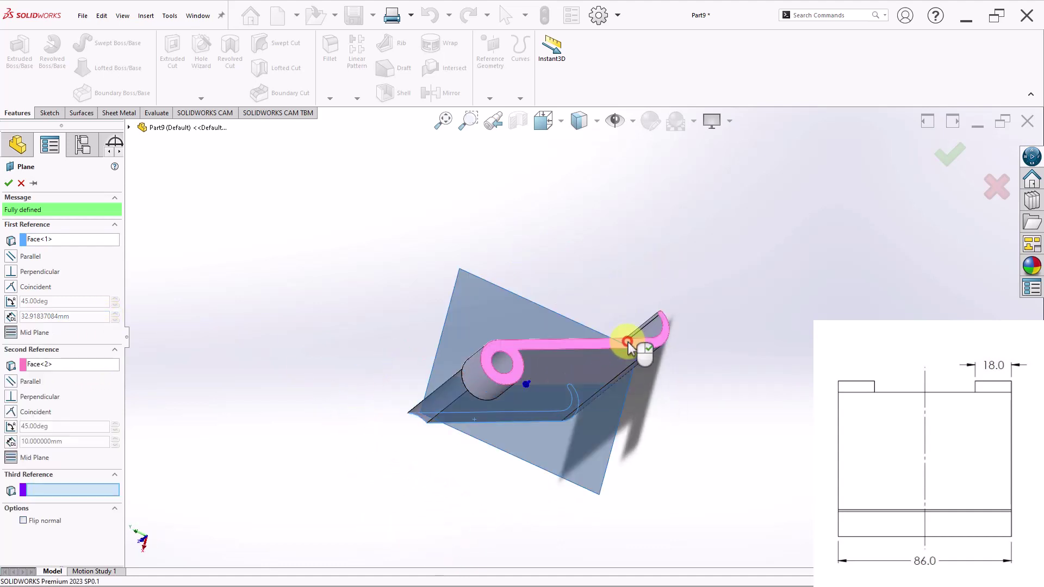
{"action": "middle_click_drag", "start_coordinate": [347, 315], "coordinate": [550, 442]}
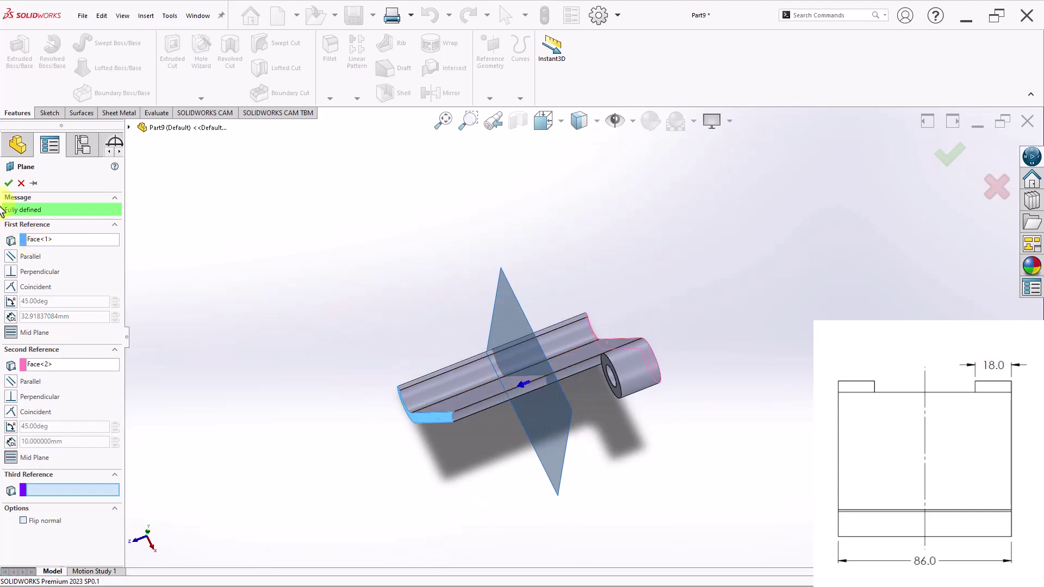
{"action": "left_click", "coordinate": [9, 184]}
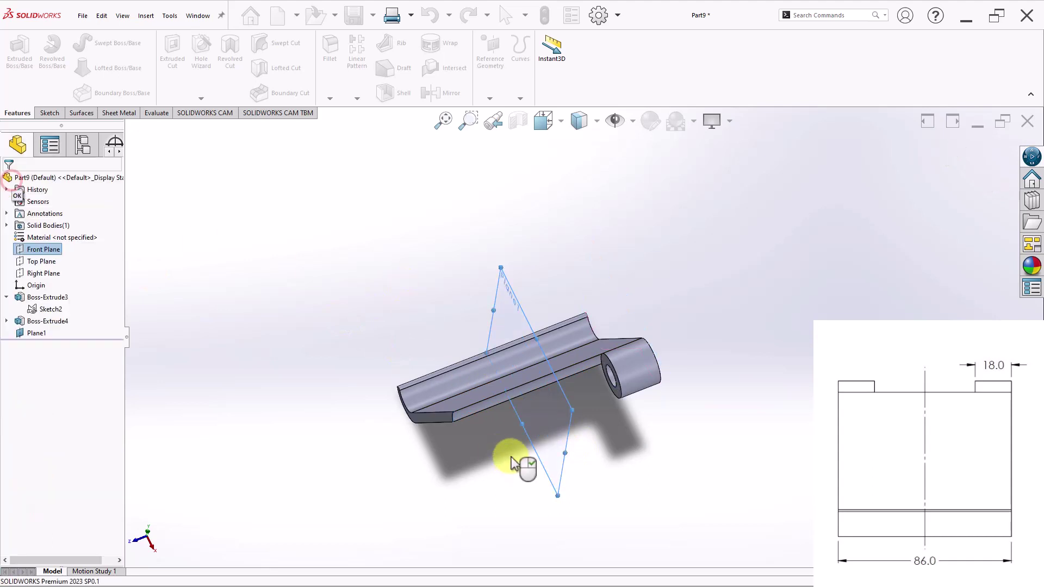
{"action": "middle_click_drag", "start_coordinate": [532, 459], "coordinate": [531, 380]}
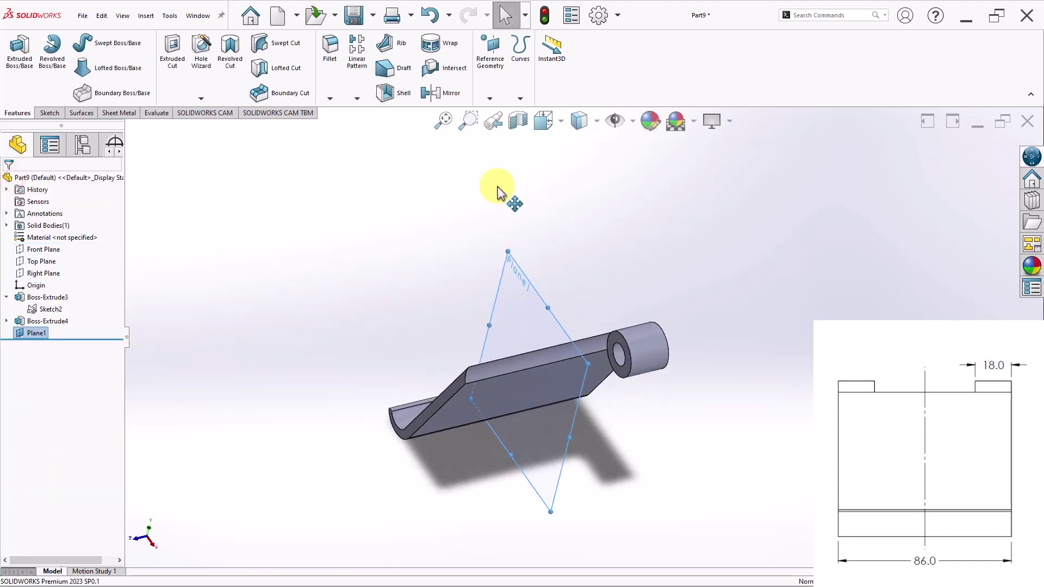
Step: Mirror Boss-Extrude4 across Plane1 to add a second hinge knuckle at the arm's other end
{"action": "left_click", "coordinate": [439, 93]}
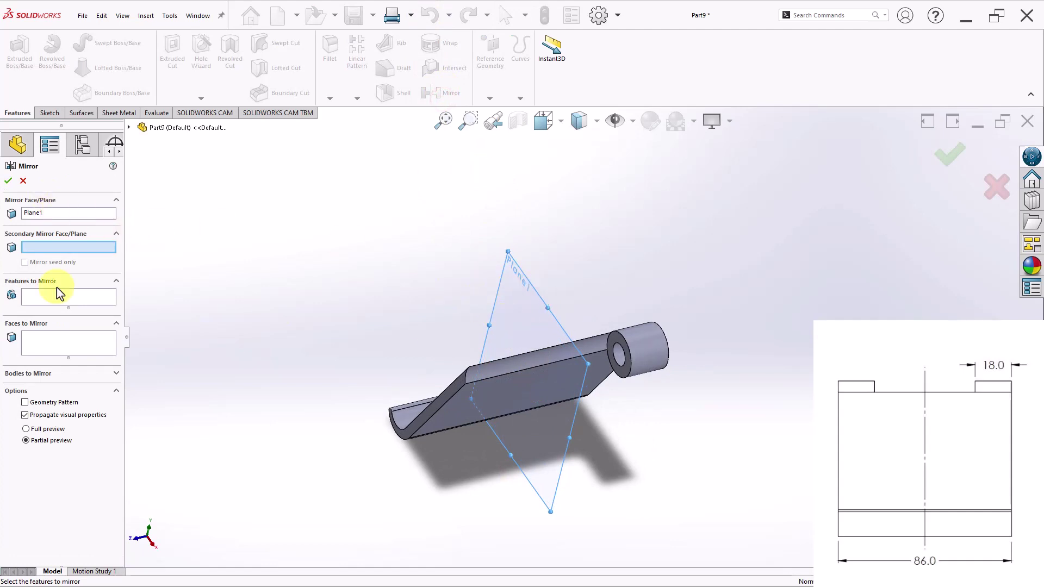
{"action": "left_click", "coordinate": [36, 299]}
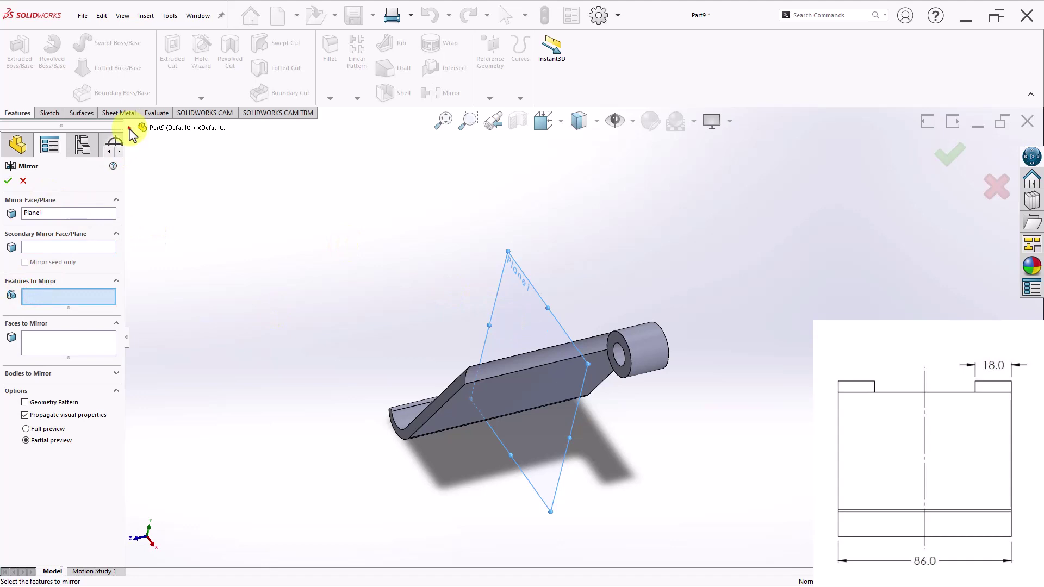
{"action": "left_click", "coordinate": [130, 129]}
{"action": "left_click", "coordinate": [179, 261]}
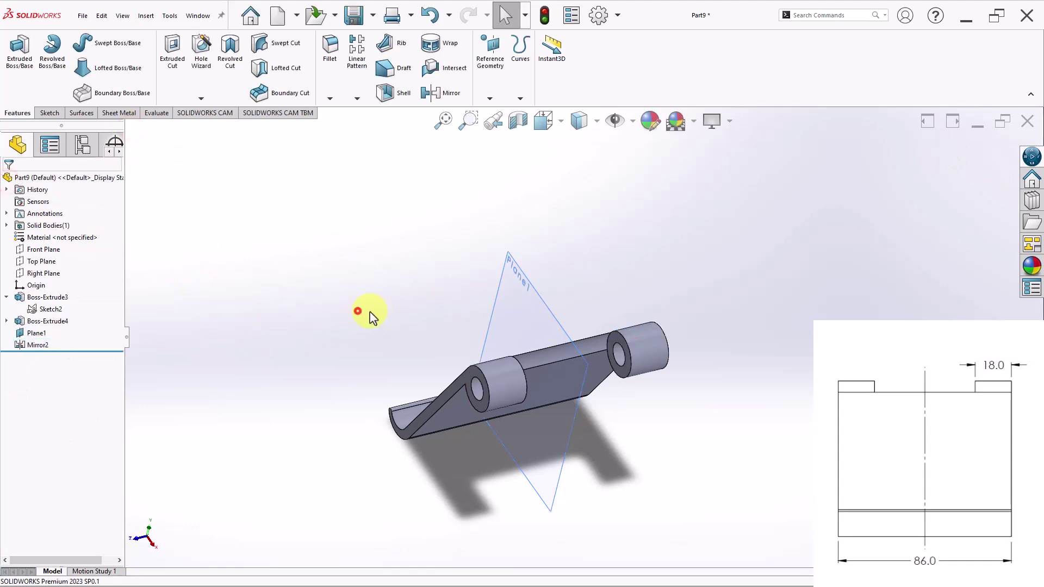
{"action": "middle_click_drag", "start_coordinate": [359, 312], "coordinate": [397, 342]}
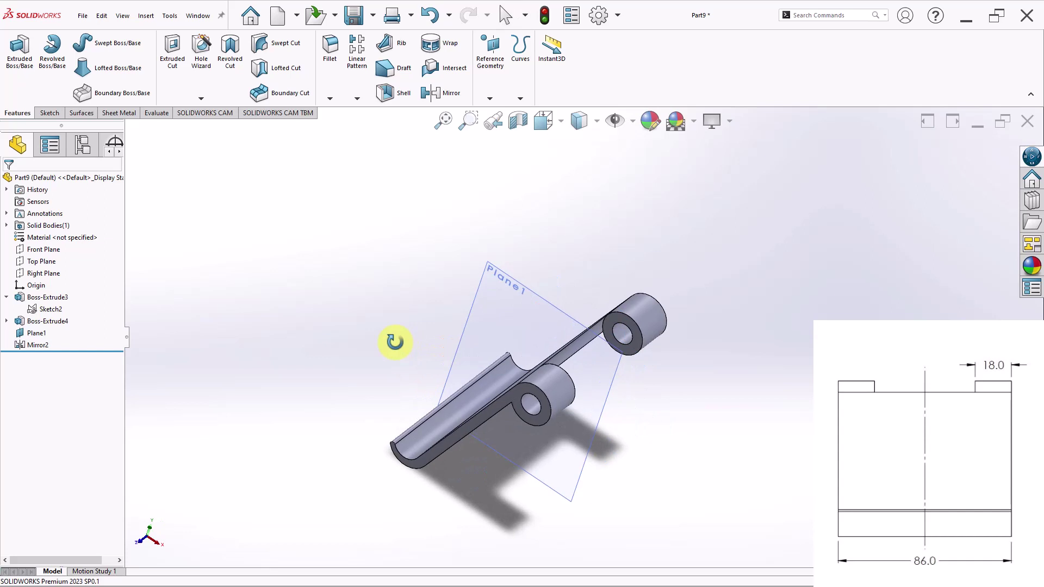
{"action": "left_click", "coordinate": [495, 303]}
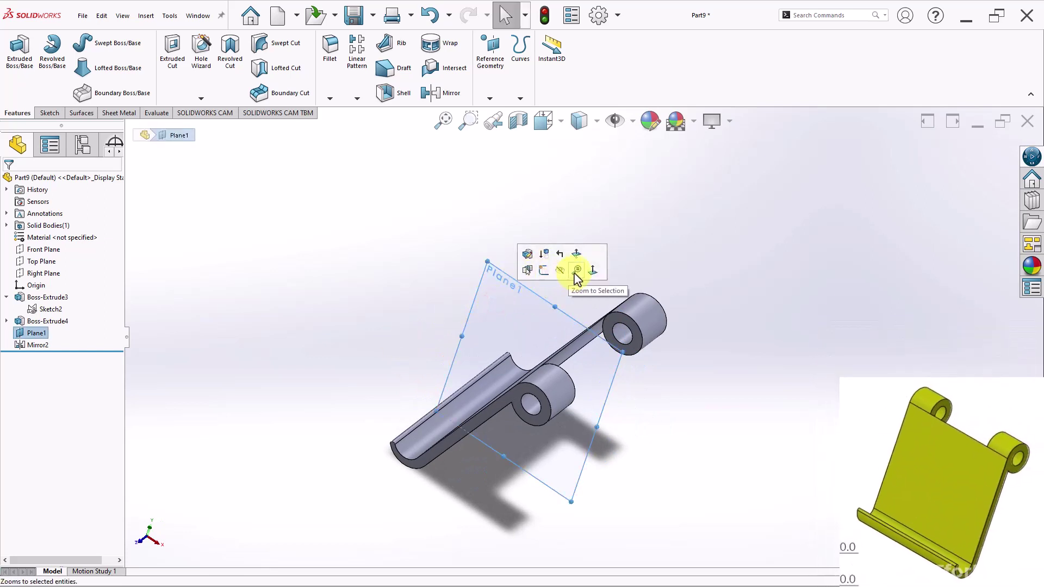
Step: Hide Plane1, save the part as 'Part 1 _ phone holder.SLDPRT', and start a new document
{"action": "left_click", "coordinate": [560, 271]}
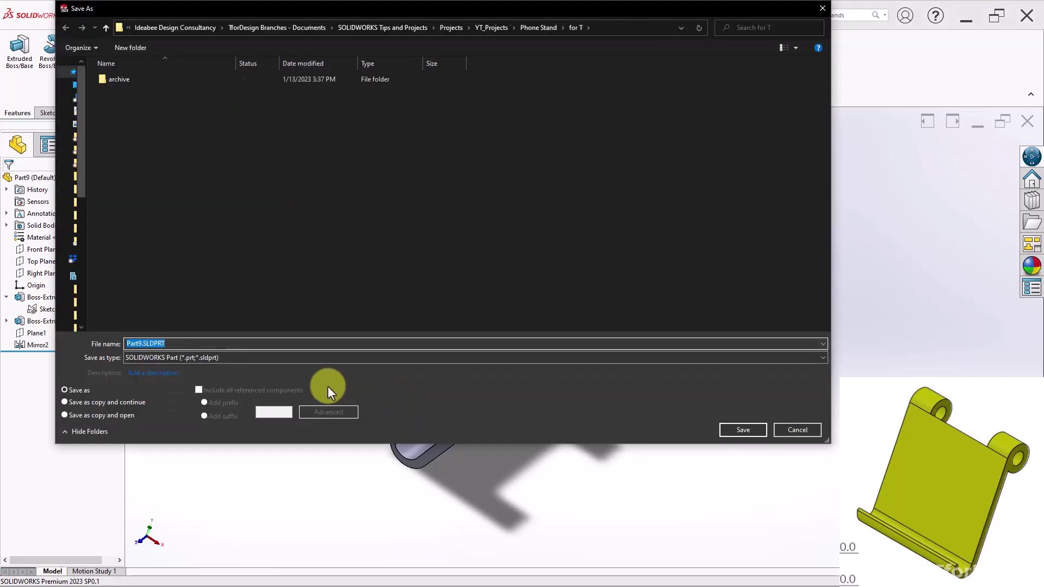
{"action": "type", "text": "Part"}
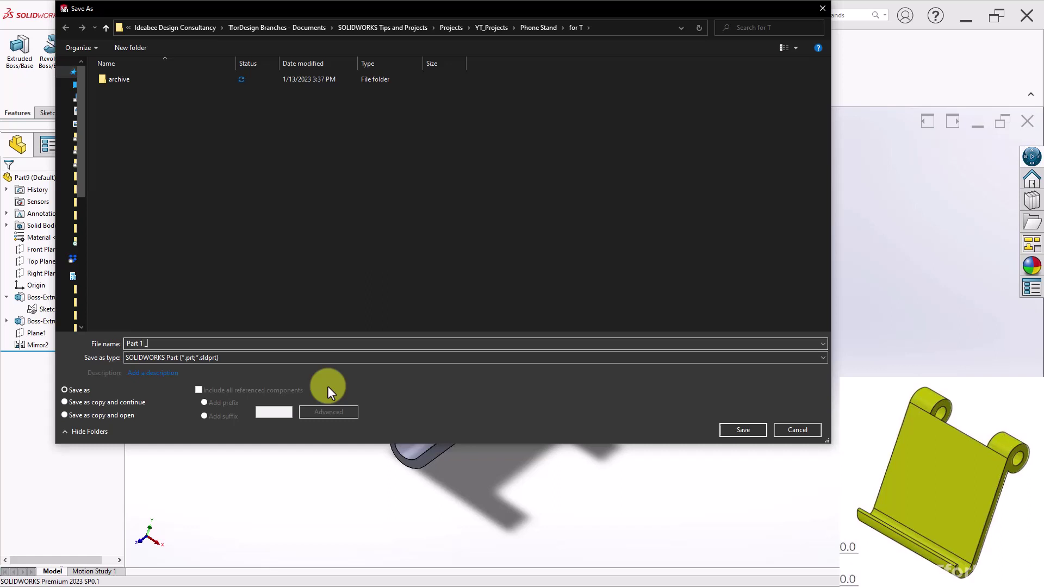
{"action": "type", "text": " 1 _ phone holder"}
{"action": "key", "text": "Return"}
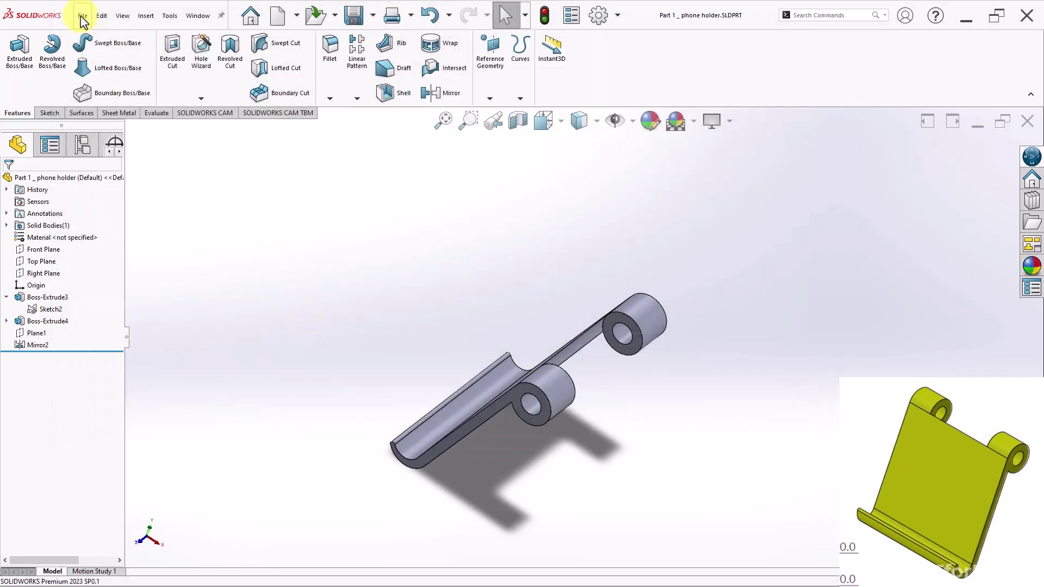
{"action": "left_click", "coordinate": [277, 16]}
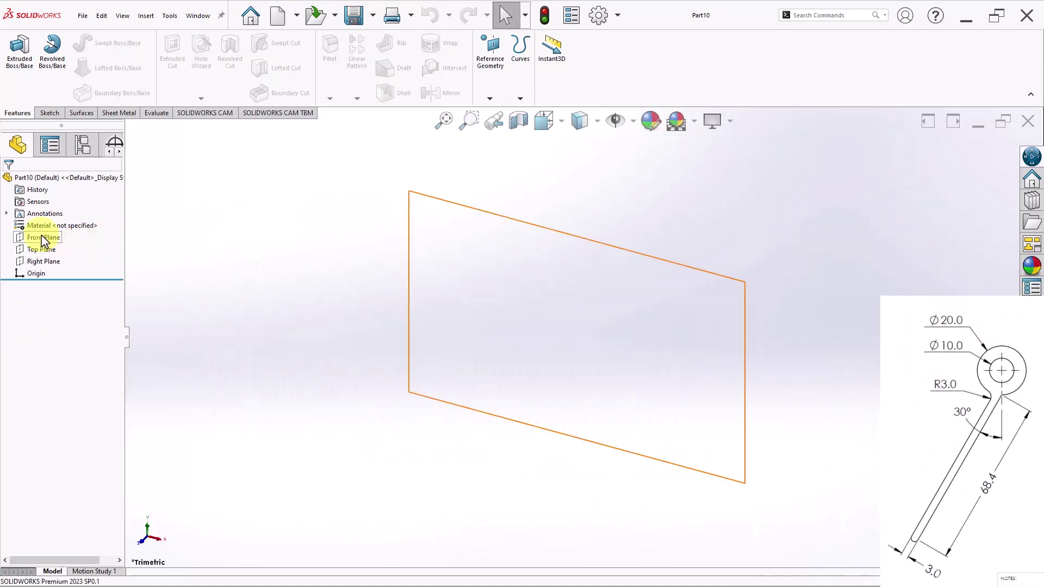
Step: In a new part, sketch two concentric circles centred on the origin on the Front Plane
{"action": "left_click", "coordinate": [42, 236]}
{"action": "left_click", "coordinate": [51, 219]}
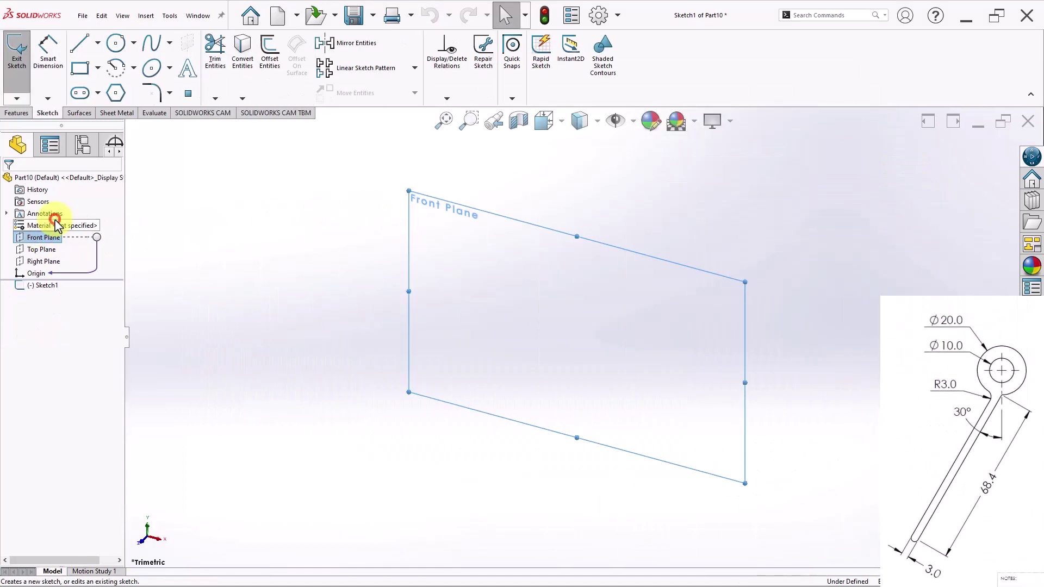
{"action": "left_click", "coordinate": [115, 43]}
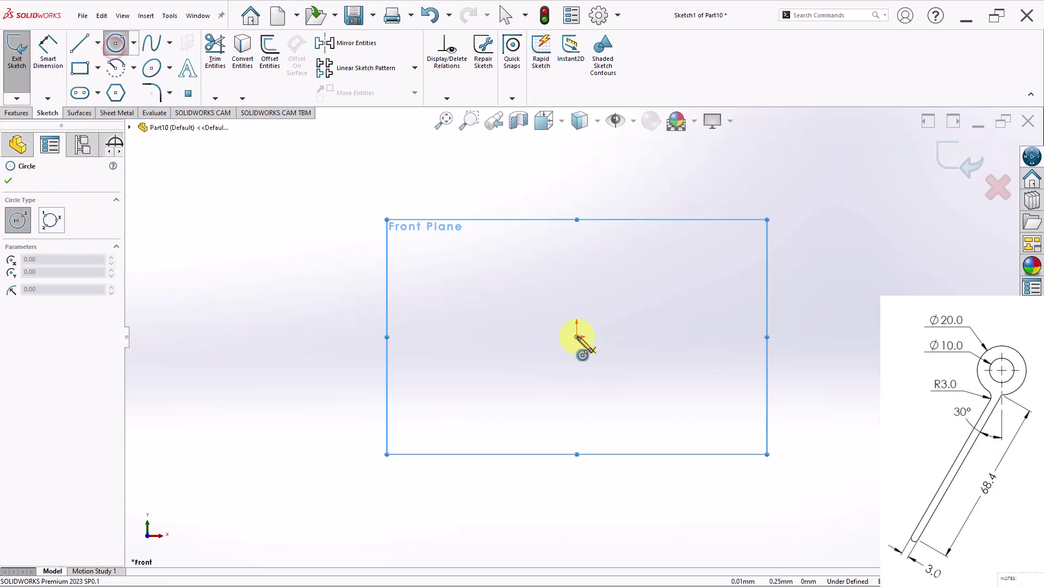
{"action": "left_click", "coordinate": [577, 336]}
{"action": "left_click", "coordinate": [615, 286]}
{"action": "left_click", "coordinate": [577, 337]}
{"action": "left_click", "coordinate": [596, 314]}
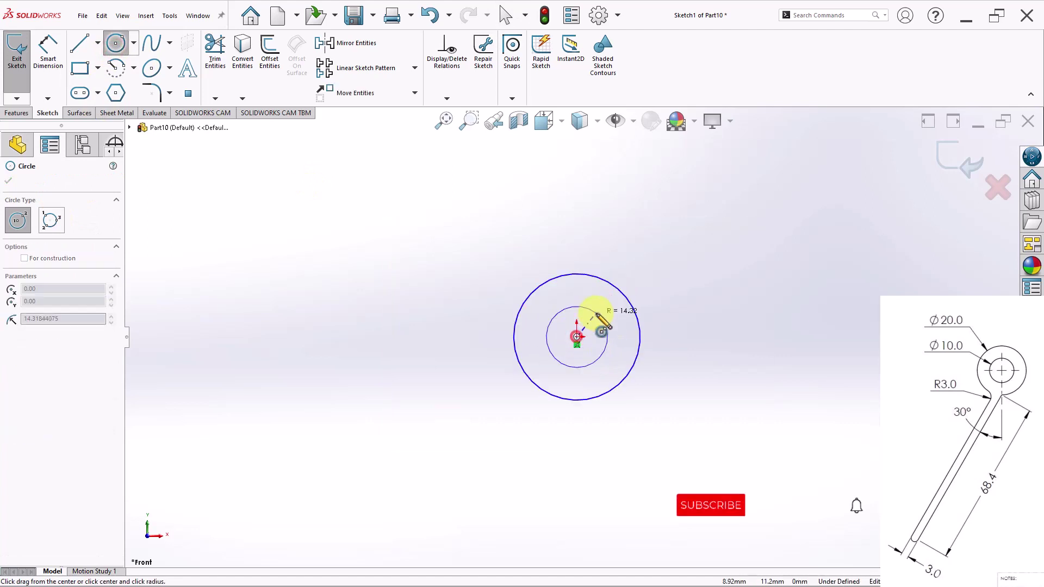
Step: Draw the slanted arm: a line down-left, a tangent end arc, a line back to the circle; select both lines
{"action": "key", "text": "l"}
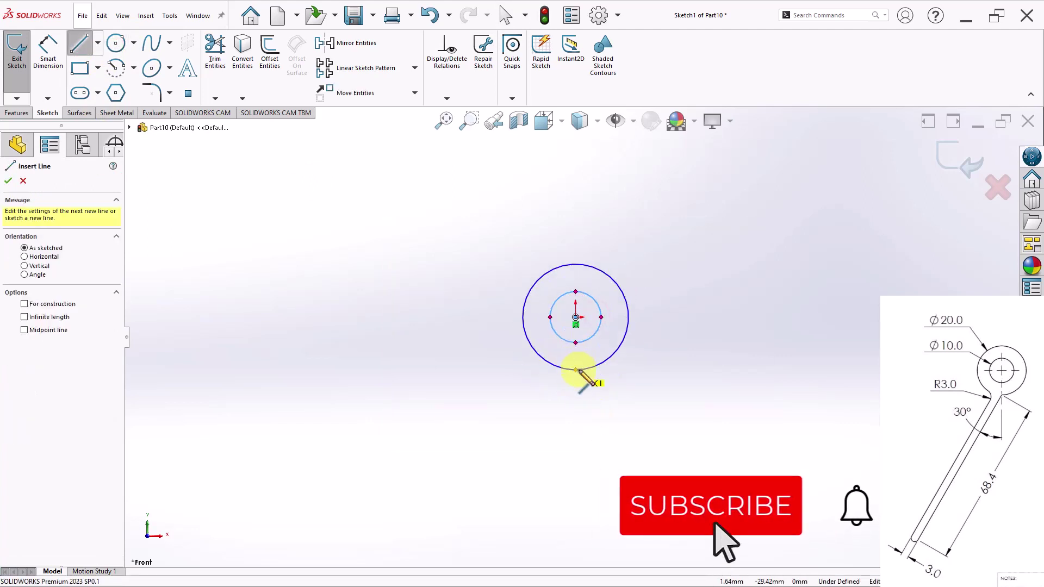
{"action": "left_click", "coordinate": [576, 371]}
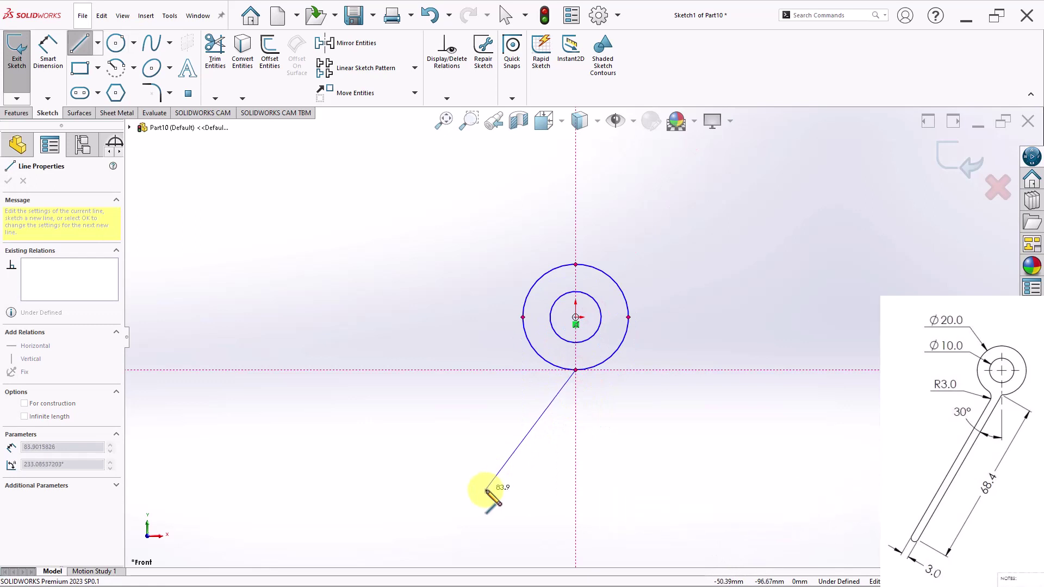
{"action": "left_click", "coordinate": [474, 517]}
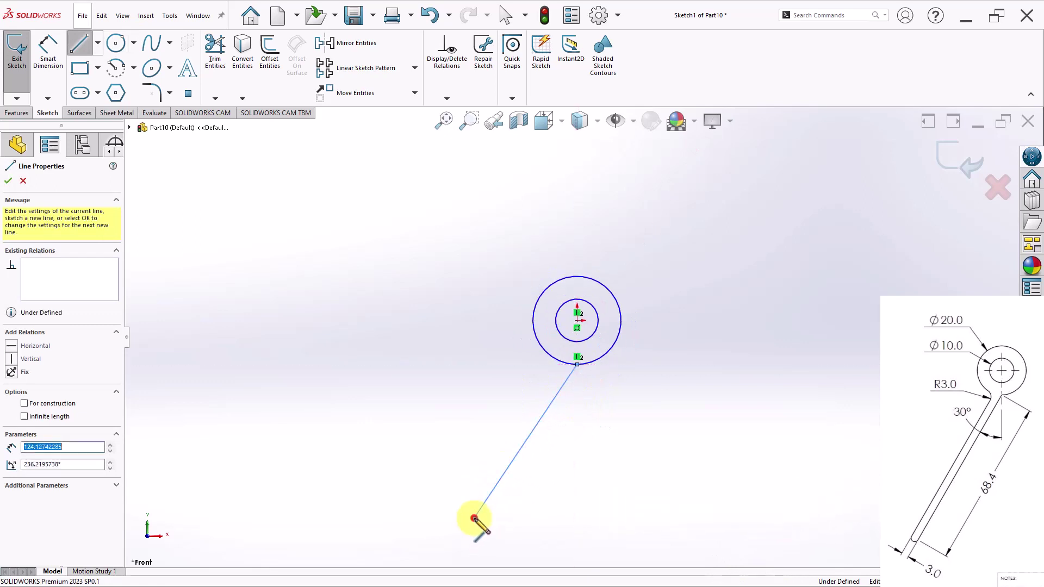
{"action": "key", "text": "a"}
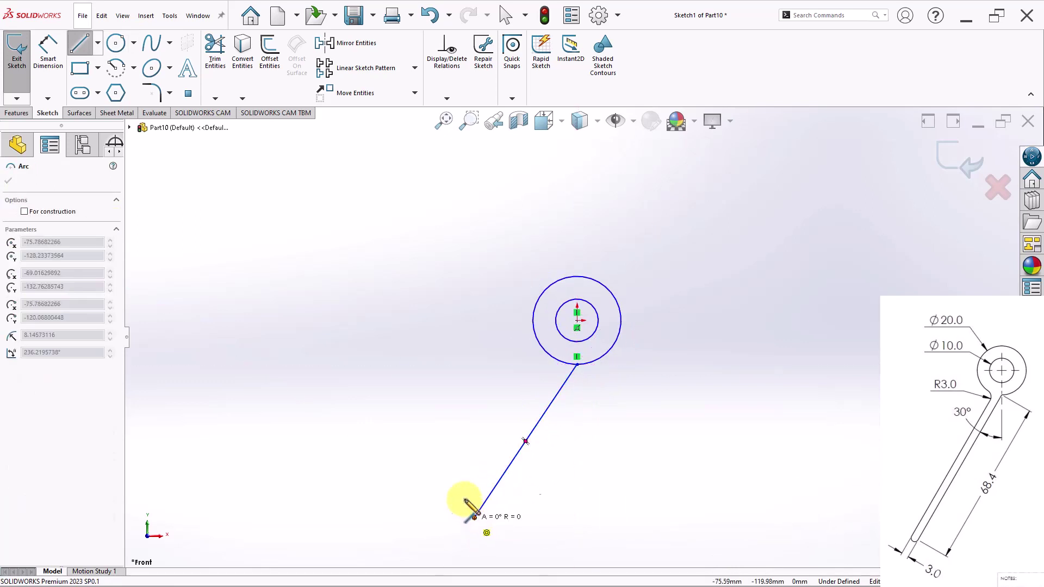
{"action": "left_click", "coordinate": [457, 507]}
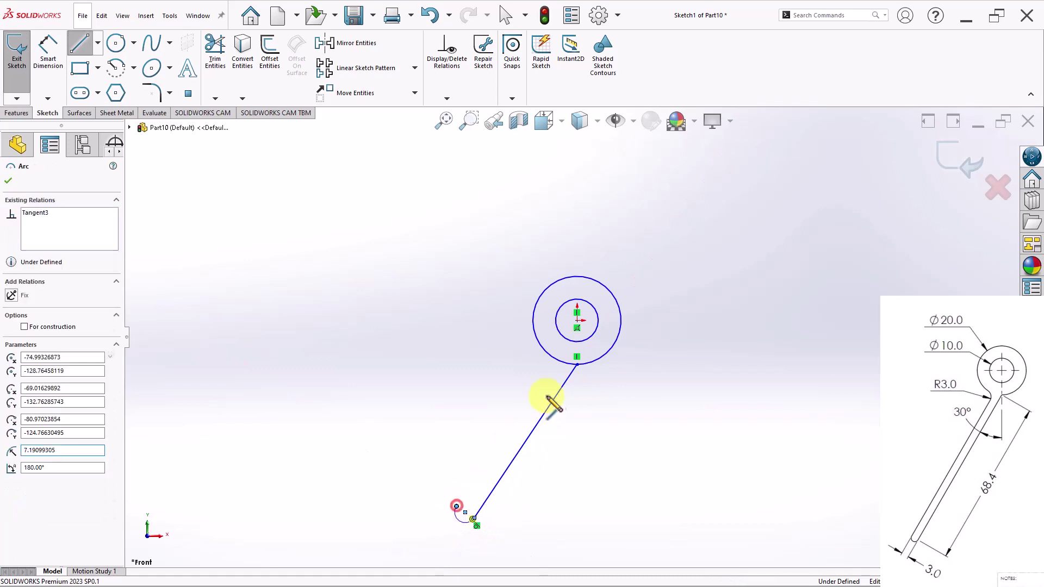
{"action": "left_click", "coordinate": [551, 353]}
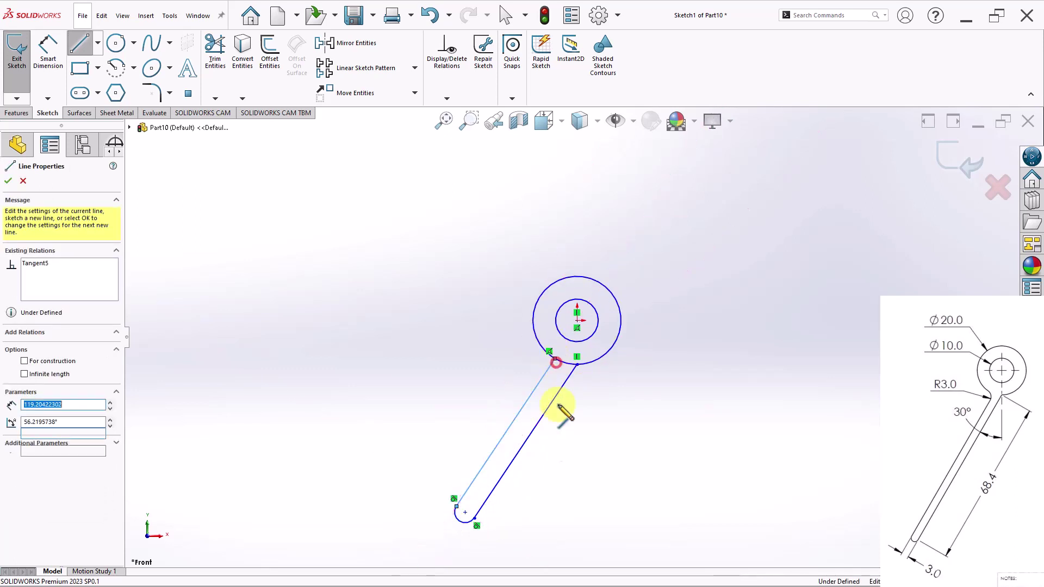
{"action": "key", "text": "Escape"}
{"action": "left_click", "coordinate": [536, 426]}
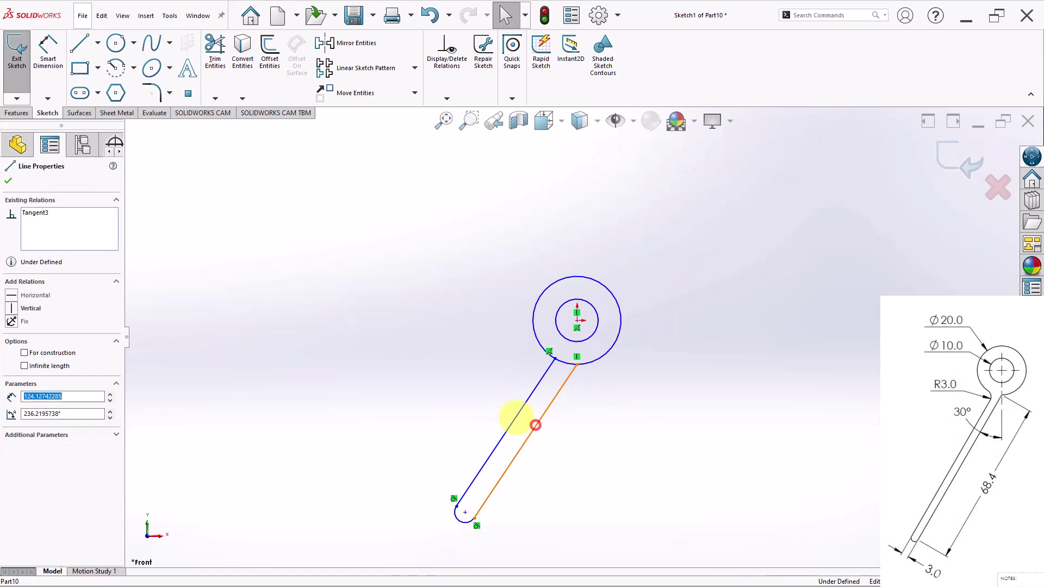
{"action": "left_click", "coordinate": [516, 420], "text": "ctrl"}
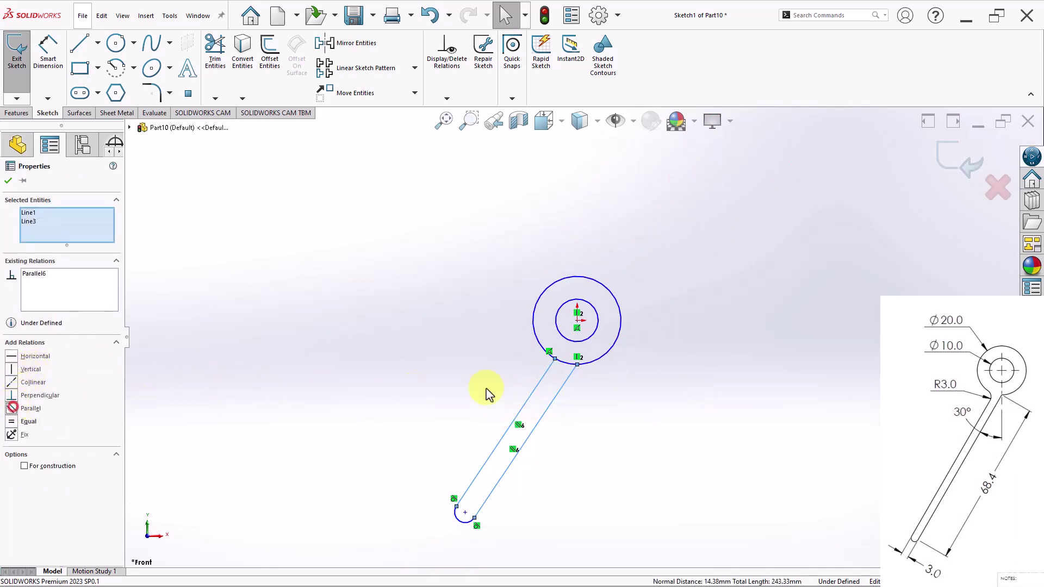
Step: Dimension the inner circle to Ø10 and the outer circle to Ø20
{"action": "left_click", "coordinate": [643, 386]}
{"action": "left_click", "coordinate": [53, 79]}
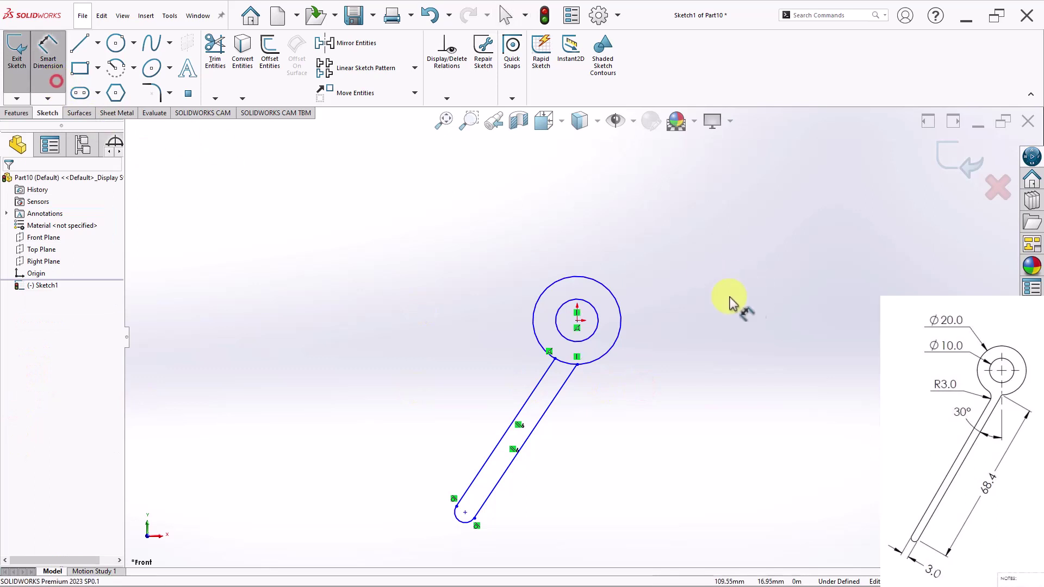
{"action": "left_click", "coordinate": [598, 320]}
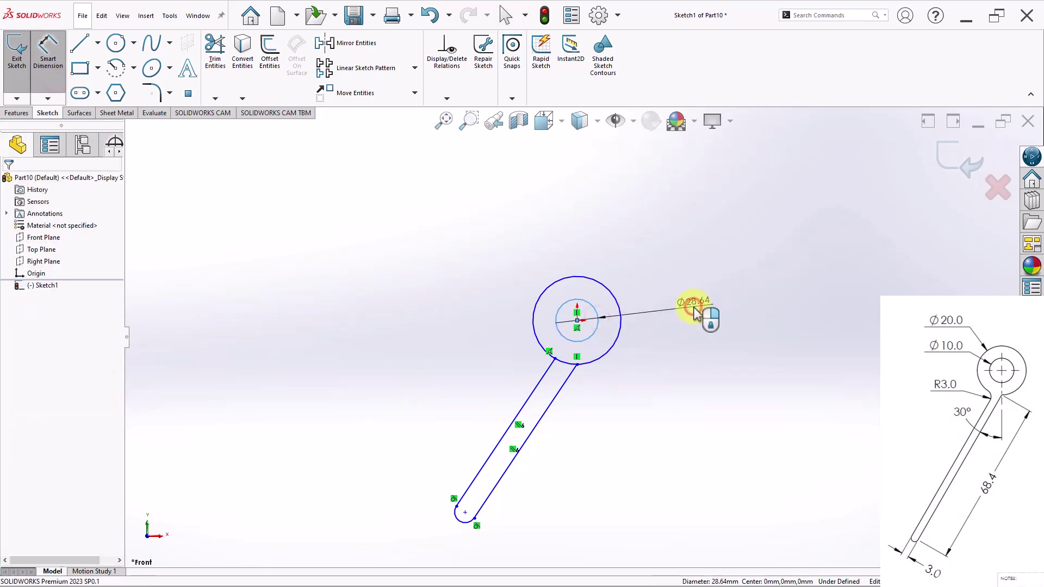
{"action": "left_click", "coordinate": [694, 313]}
{"action": "type", "text": "10"}
{"action": "key", "text": "Return"}
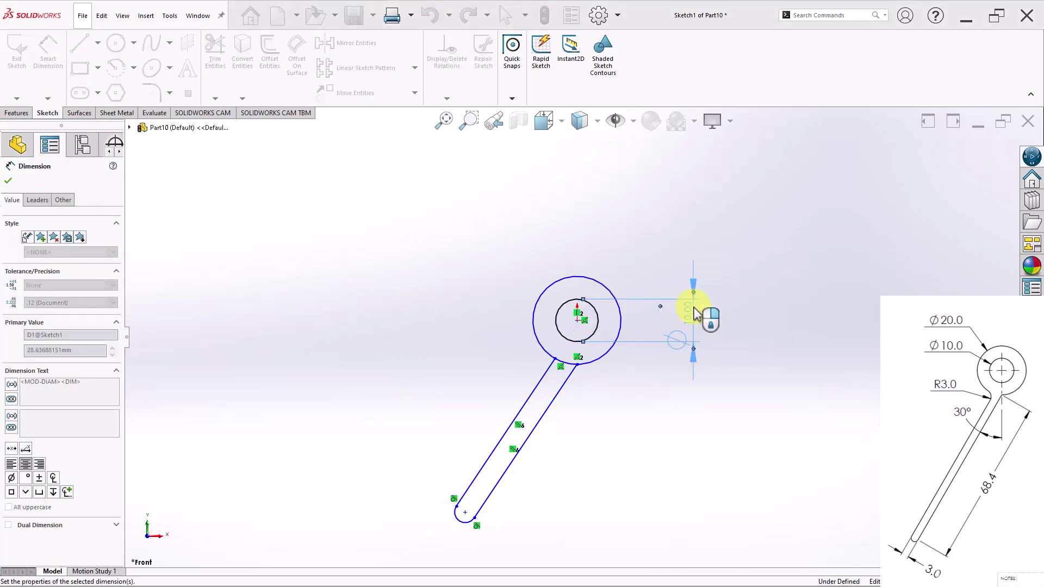
{"action": "left_click", "coordinate": [621, 325]}
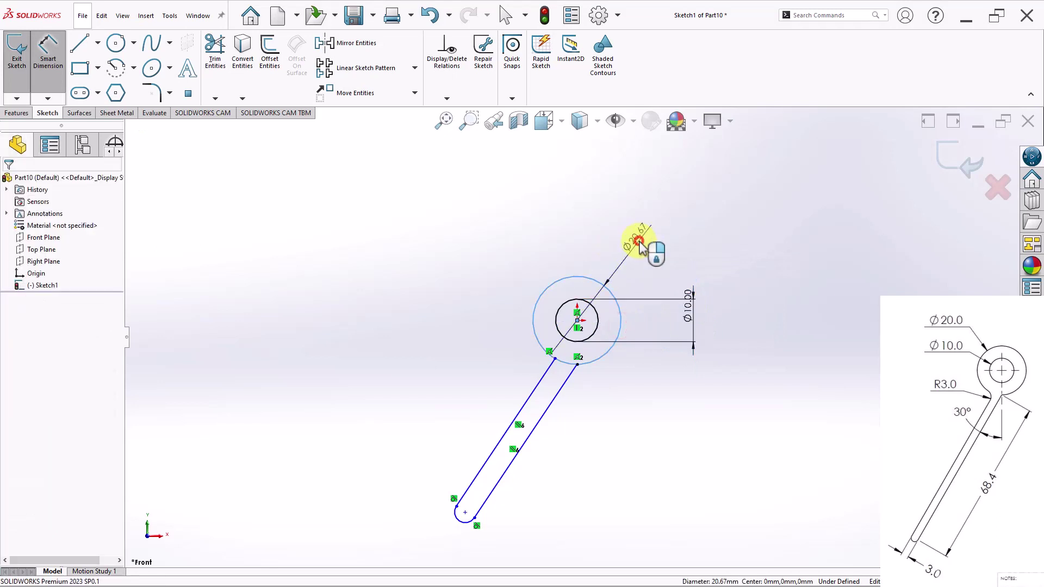
{"action": "left_click", "coordinate": [639, 243]}
{"action": "type", "text": "20"}
{"action": "key", "text": "Return"}
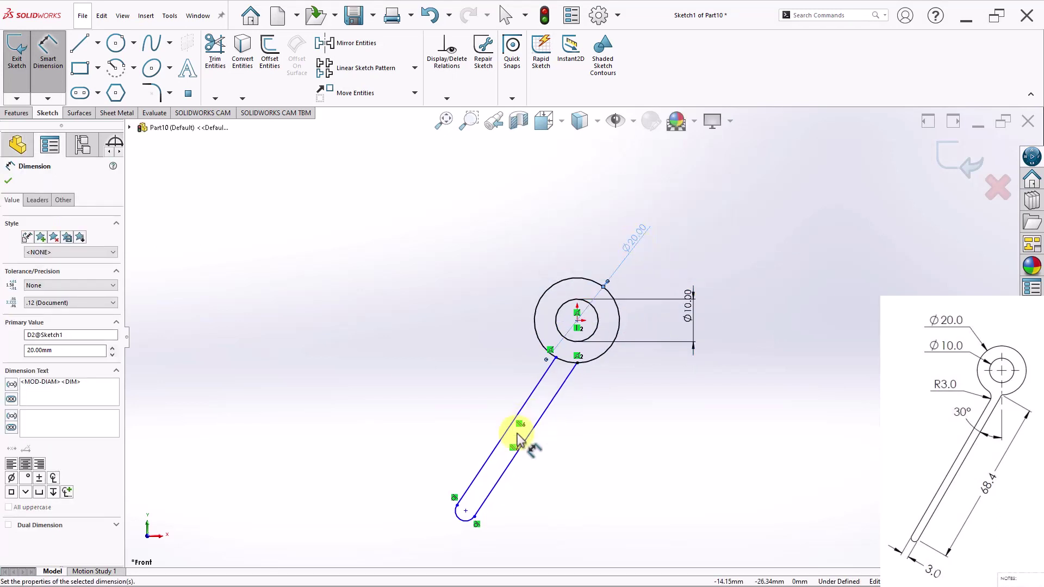
Step: Dimension the slot arm 68.4 mm long and 3 mm wide between its side lines
{"action": "left_click", "coordinate": [512, 461]}
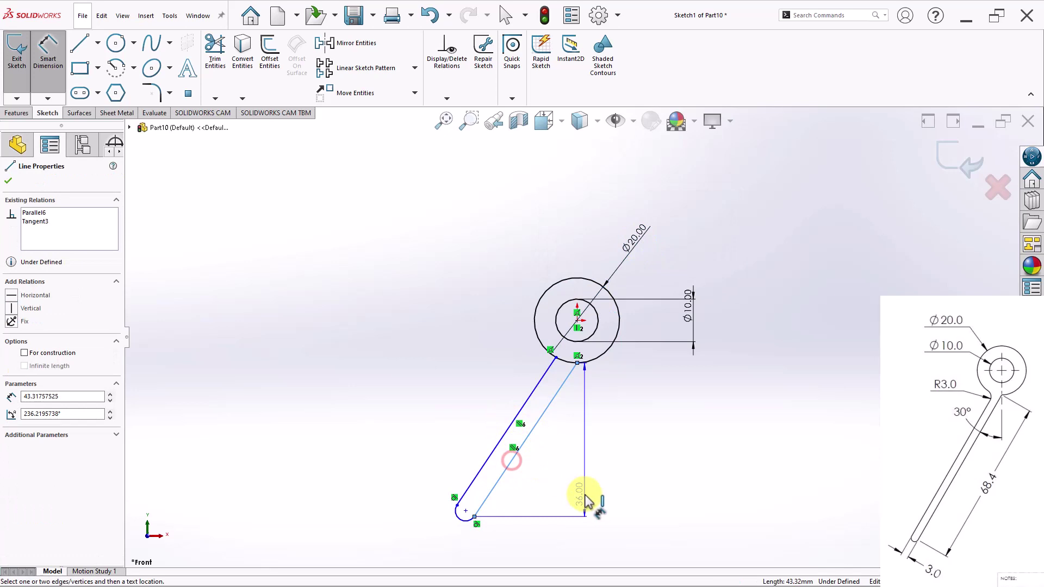
{"action": "left_click", "coordinate": [578, 532]}
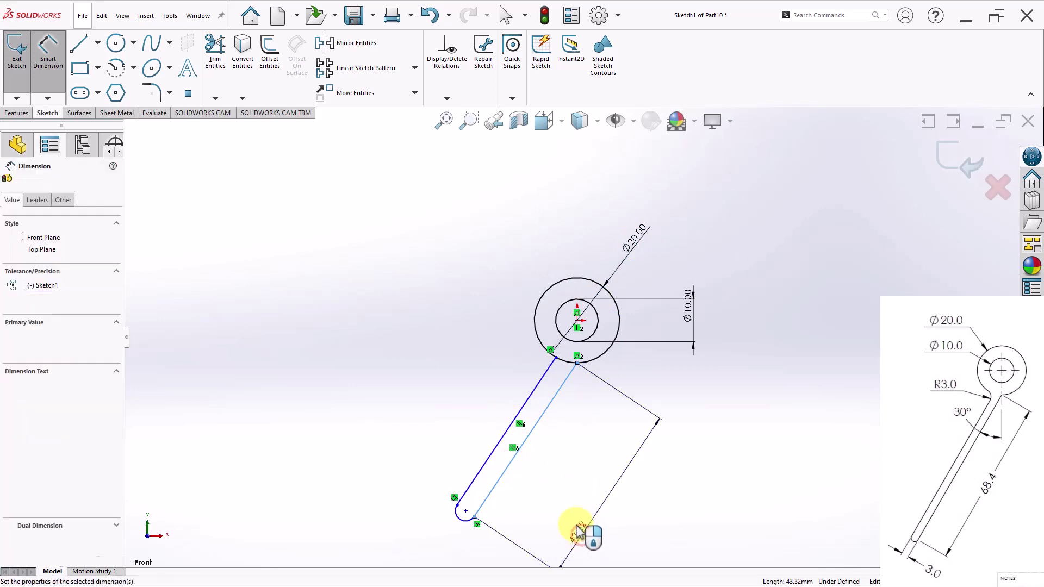
{"action": "type", "text": "68."}
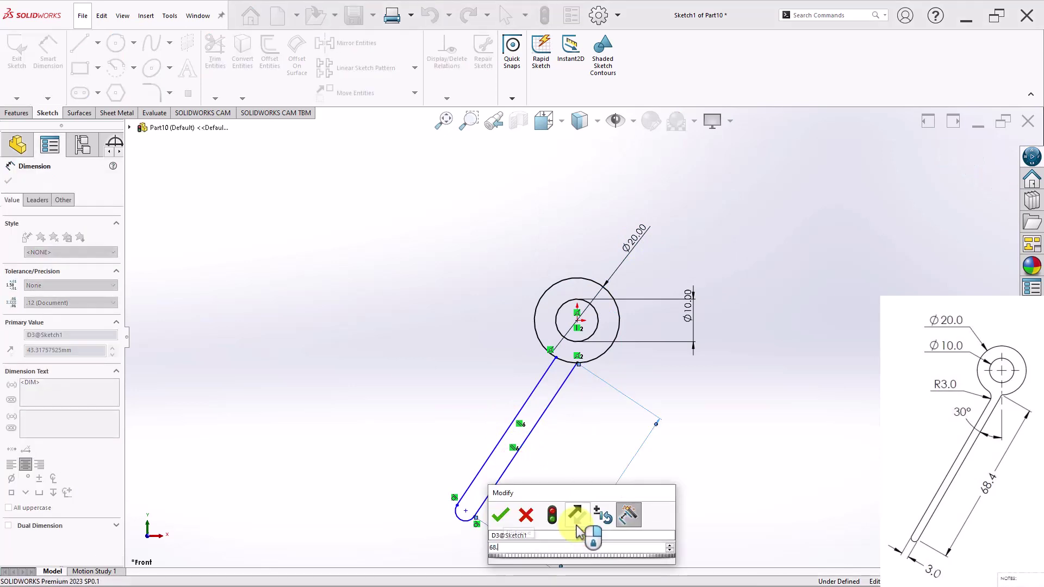
{"action": "type", "text": "4"}
{"action": "key", "text": "Return"}
{"action": "scroll", "coordinate": [544, 509], "scroll_direction": "down", "scroll_amount": 1}
{"action": "left_click", "coordinate": [504, 447]}
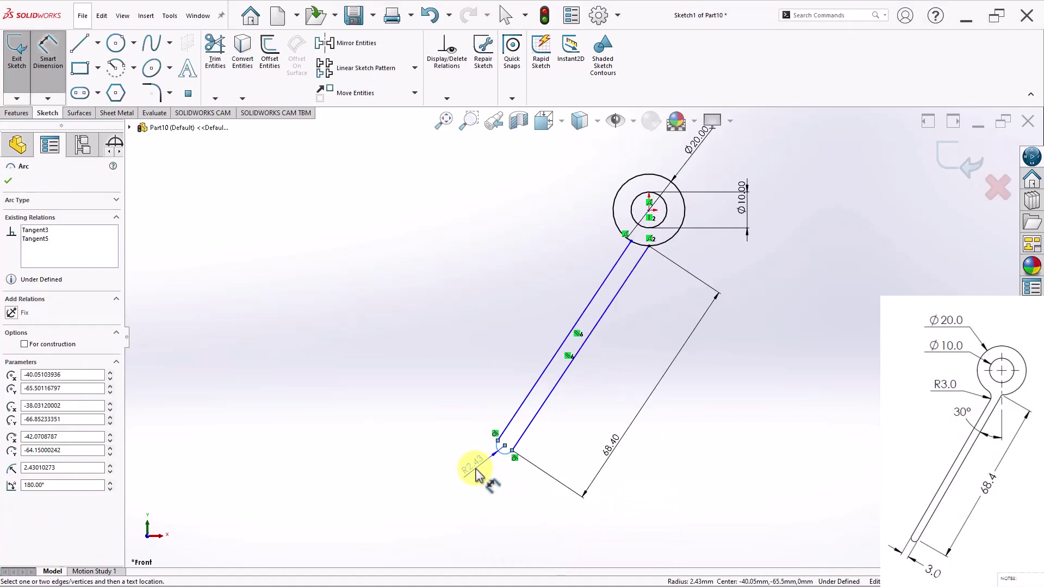
{"action": "key", "text": "Escape"}
{"action": "left_click", "coordinate": [523, 430]}
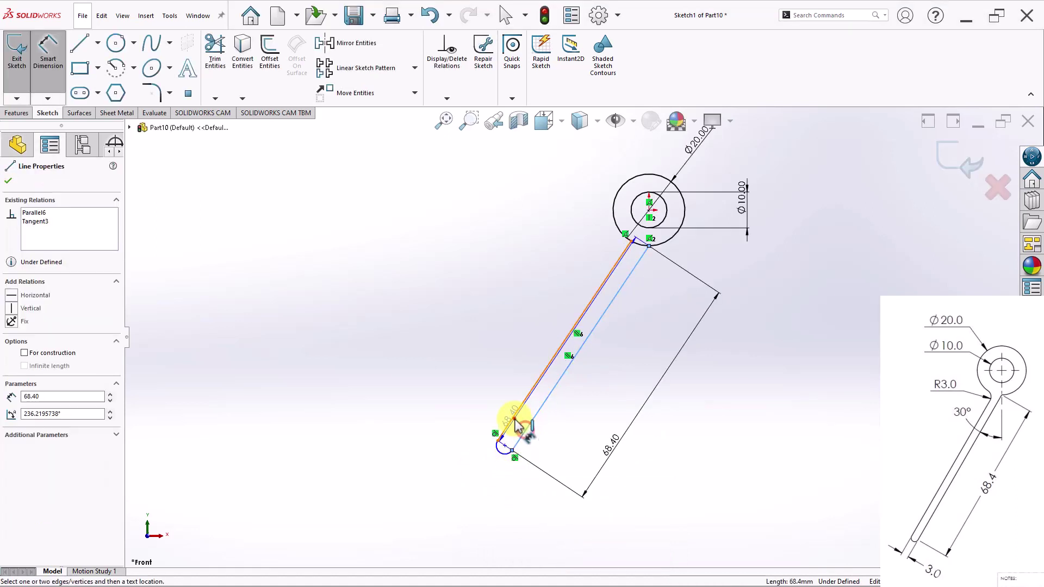
{"action": "left_click", "coordinate": [513, 417]}
{"action": "left_click", "coordinate": [434, 475]}
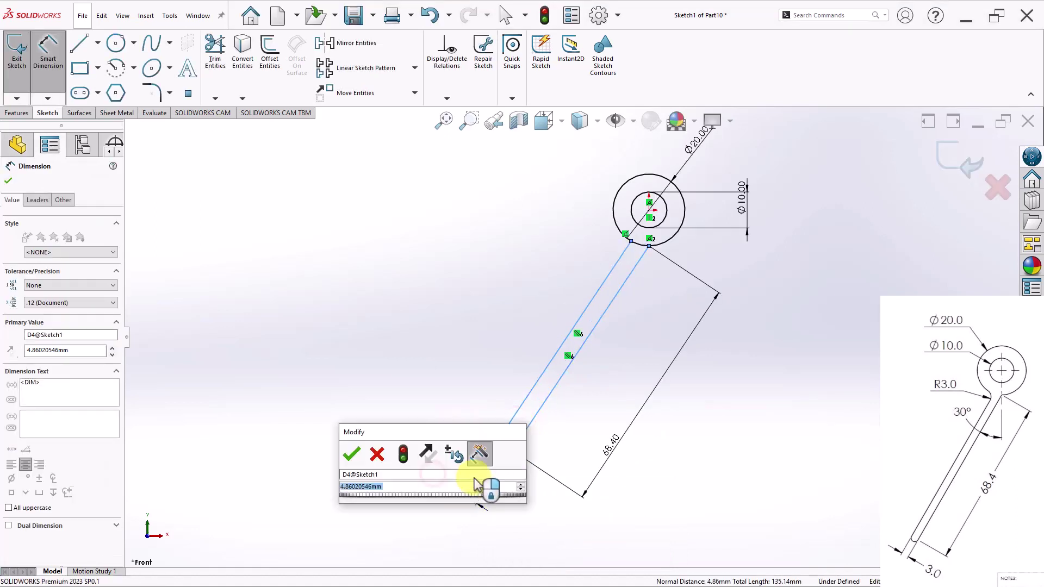
{"action": "type", "text": "3"}
{"action": "key", "text": "Return"}
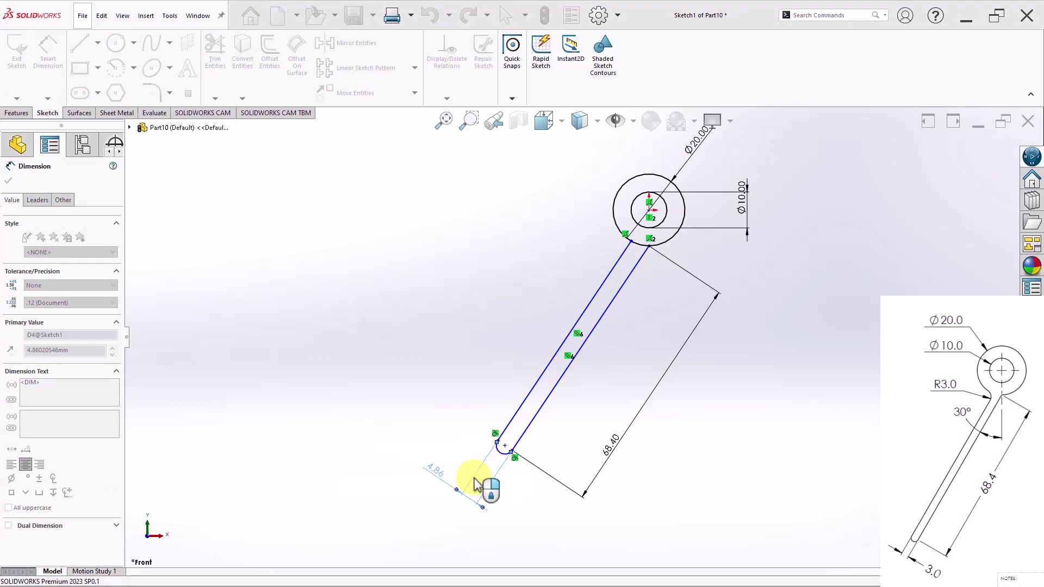
{"action": "key", "text": "Escape"}
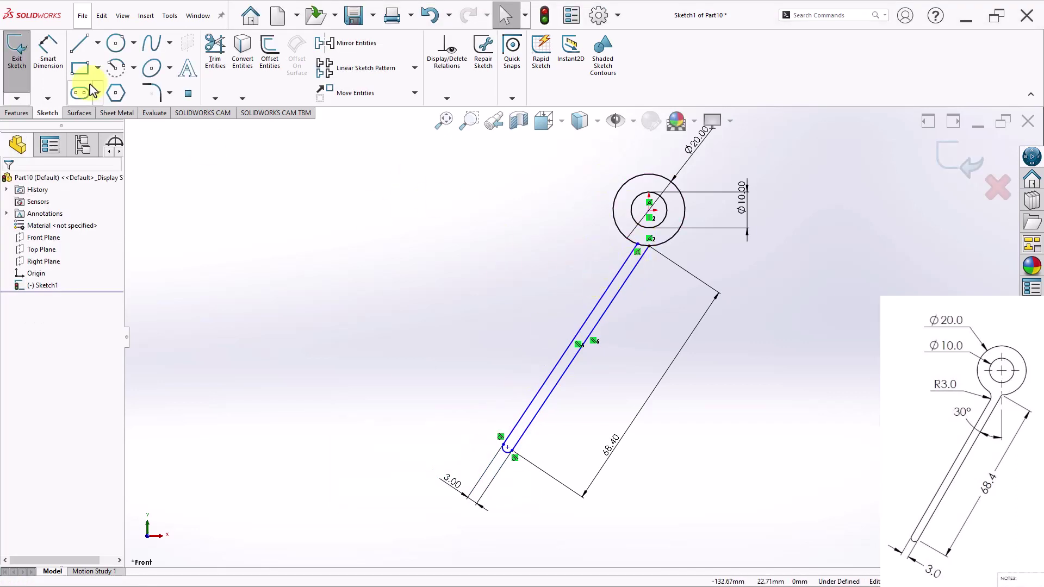
Step: Draw a vertical construction line straight down from the circles' centre
{"action": "left_click", "coordinate": [80, 44]}
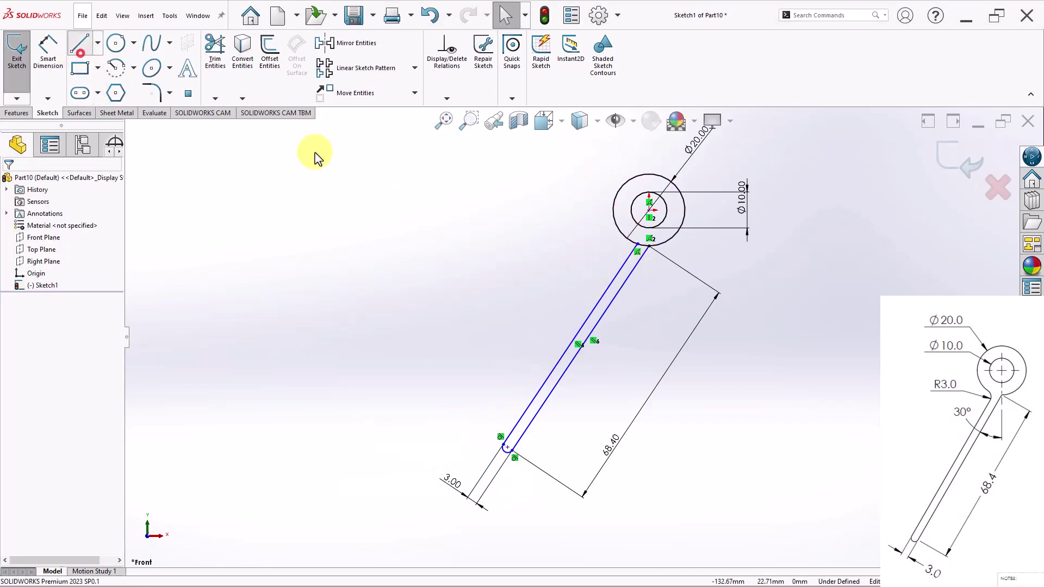
{"action": "left_click", "coordinate": [649, 211]}
{"action": "left_click", "coordinate": [649, 314]}
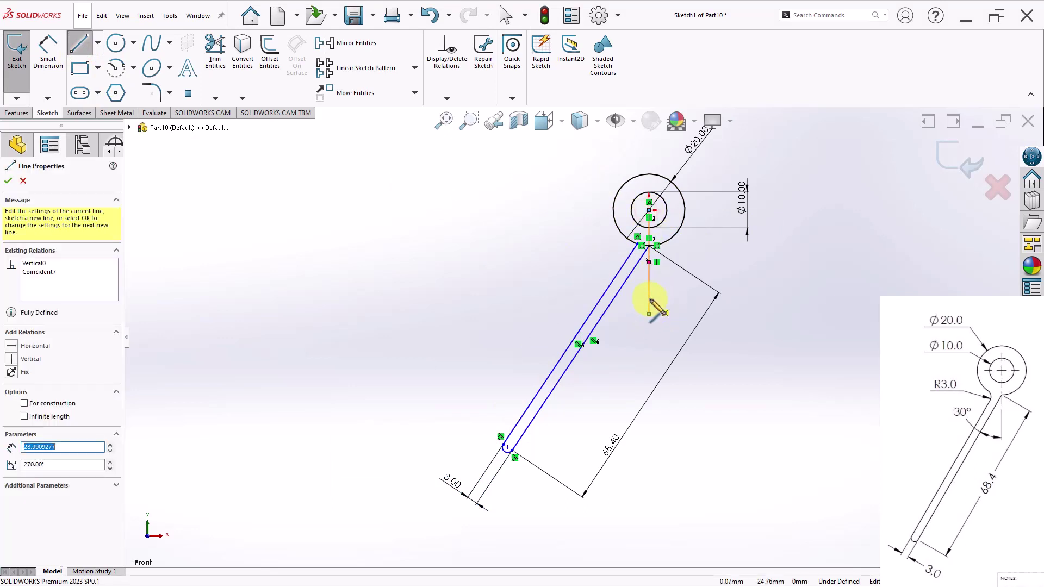
{"action": "key", "text": "Escape"}
{"action": "left_click", "coordinate": [649, 296]}
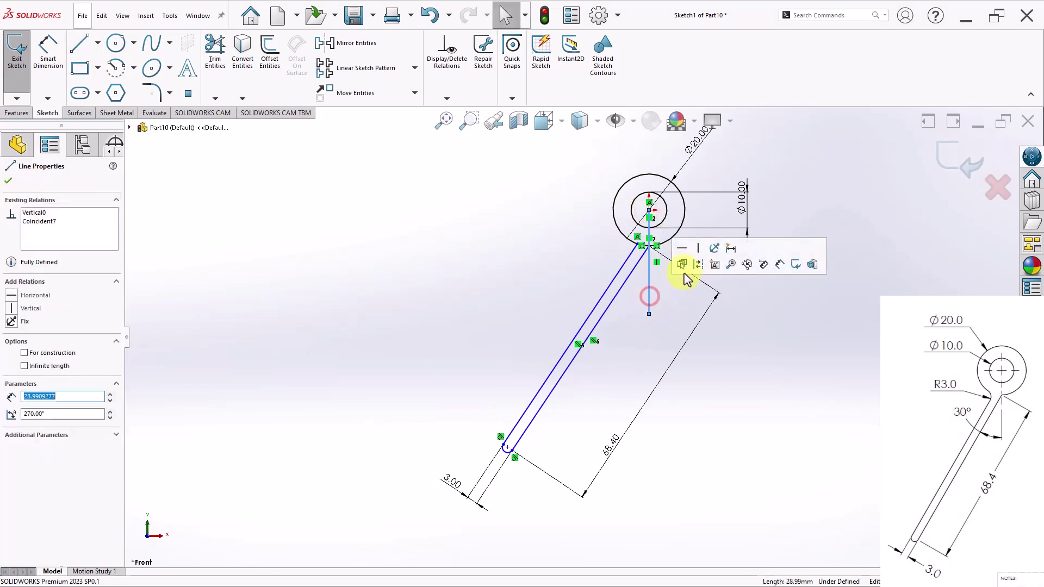
{"action": "left_click", "coordinate": [700, 267]}
Step: Dimension a 30° angle between the construction line and the slot's side line
{"action": "left_click", "coordinate": [61, 68]}
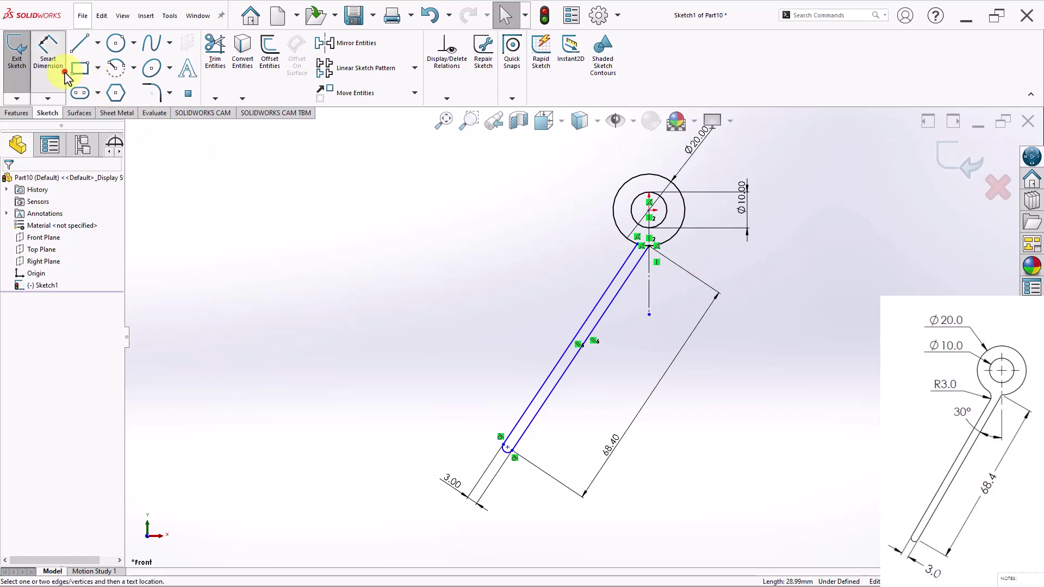
{"action": "left_click", "coordinate": [650, 289]}
{"action": "left_click", "coordinate": [620, 280]}
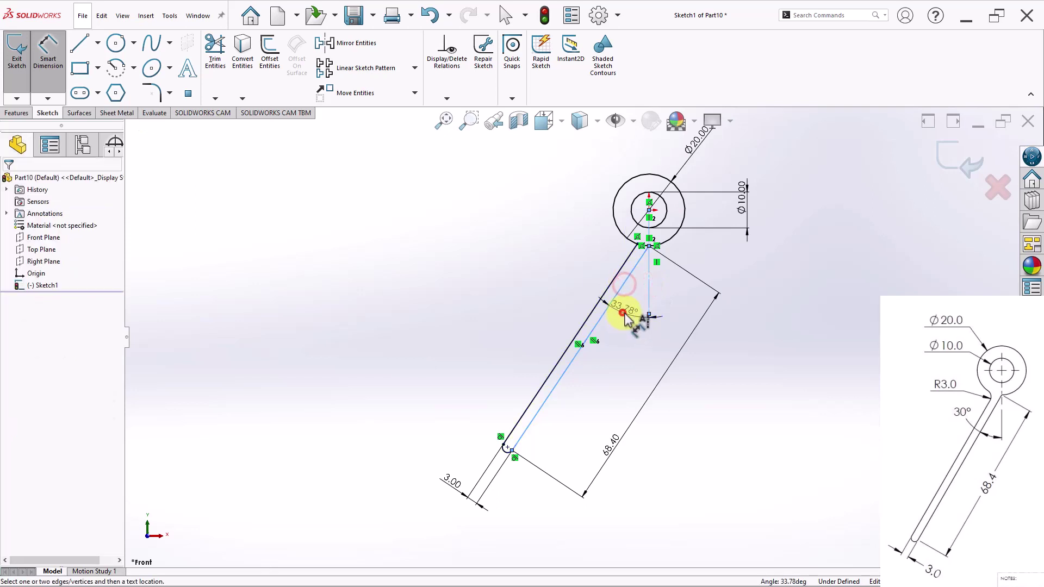
{"action": "left_click", "coordinate": [626, 316]}
{"action": "type", "text": "30"}
{"action": "key", "text": "Return"}
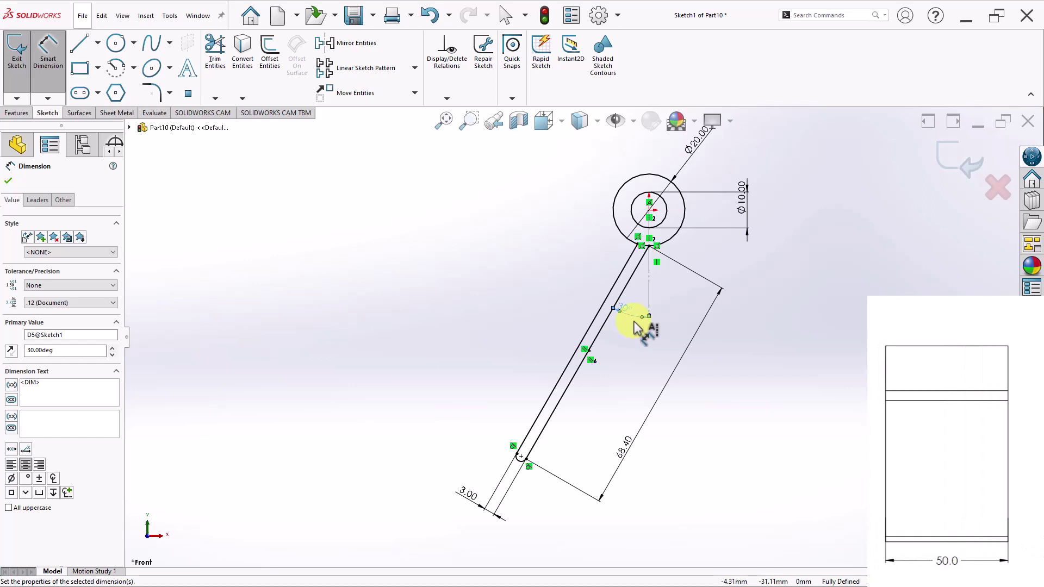
{"action": "left_click", "coordinate": [16, 113]}
{"action": "left_click", "coordinate": [23, 57]}
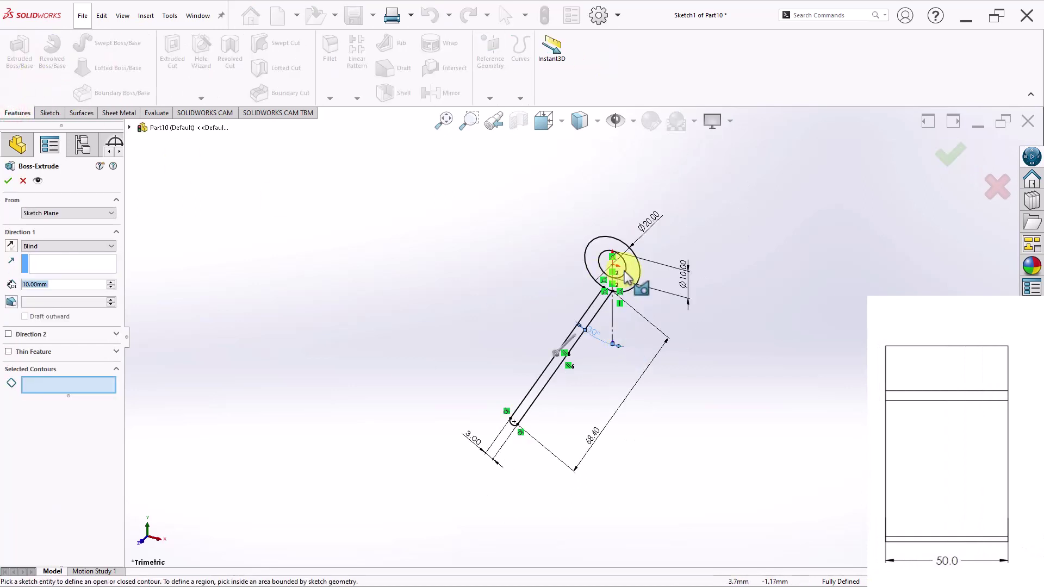
Step: Extrude both the ring and slot sketch regions to a 50 mm depth as Boss-Extrude1
{"action": "left_click", "coordinate": [624, 275]}
{"action": "left_click", "coordinate": [591, 315]}
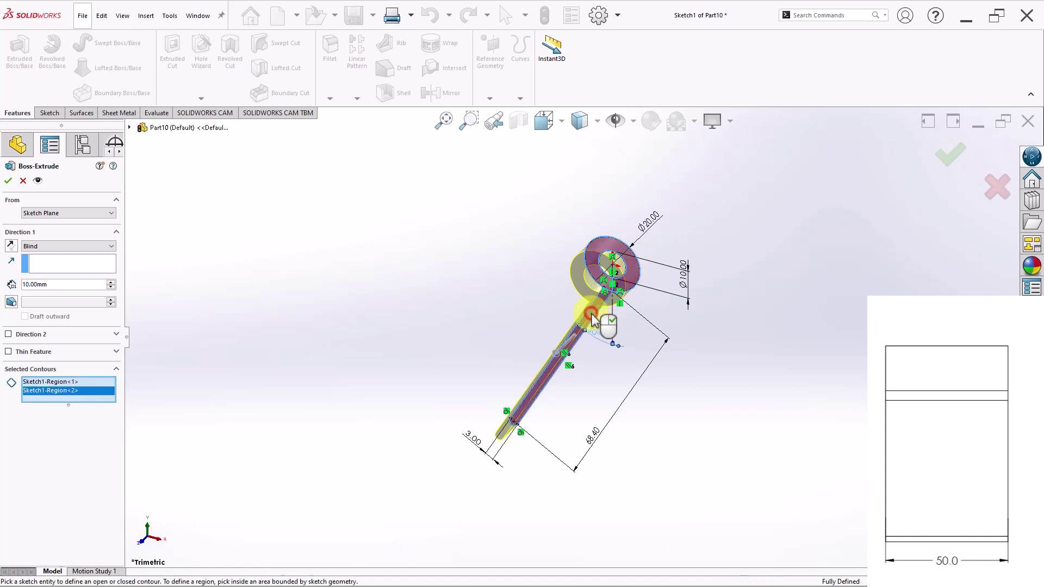
{"action": "left_click", "coordinate": [41, 286]}
{"action": "type", "text": "50"}
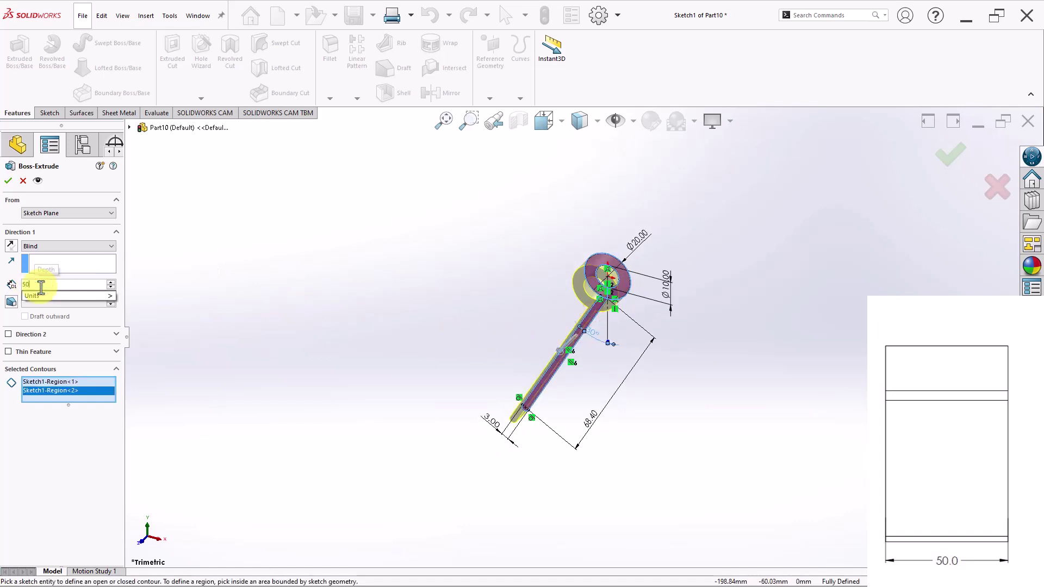
{"action": "key", "text": "Return"}
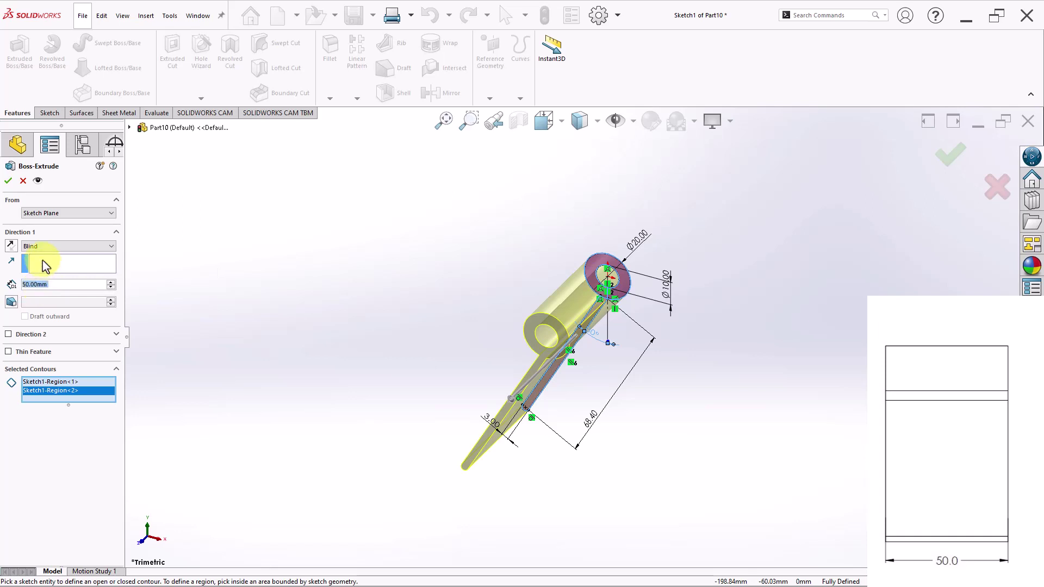
{"action": "left_click", "coordinate": [10, 183]}
Step: Save the extruded leaf under the file name Part 2 _ Phone Holder.SLDPRT
{"action": "key", "text": "ctrl+s"}
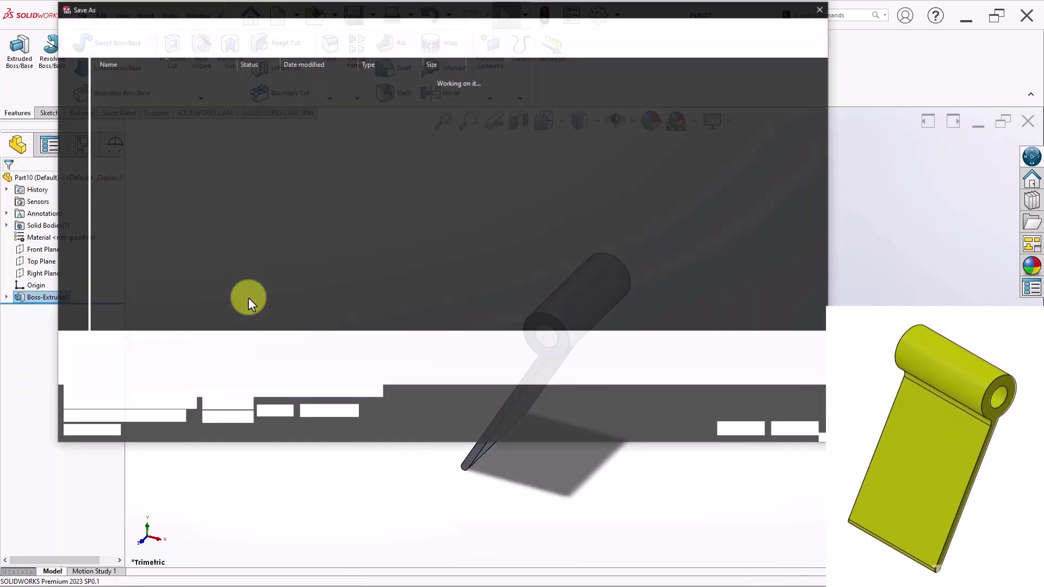
{"action": "type", "text": "Part 1"}
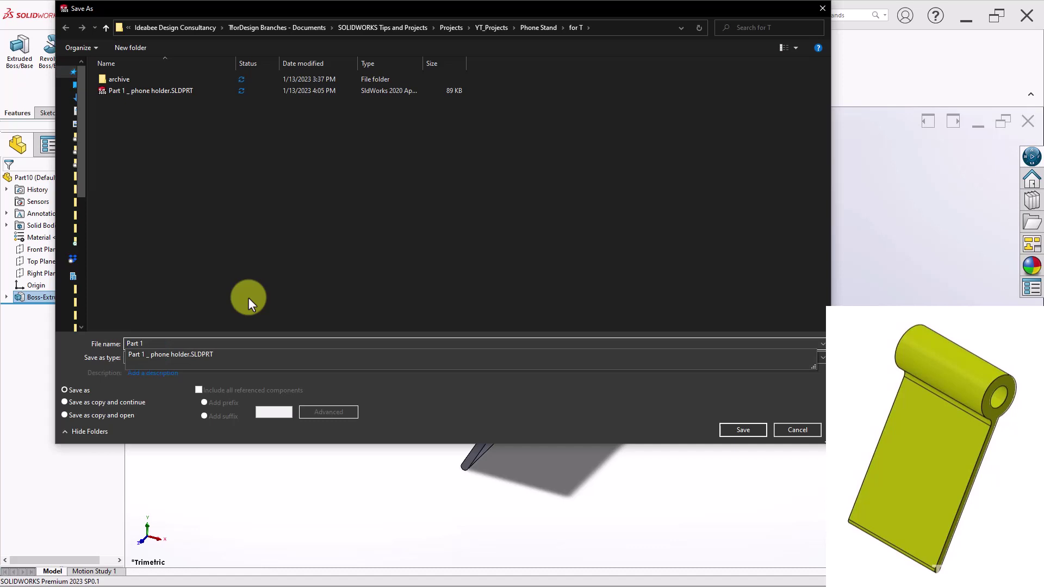
{"action": "key", "text": "BackSpace"}
{"action": "type", "text": "2"}
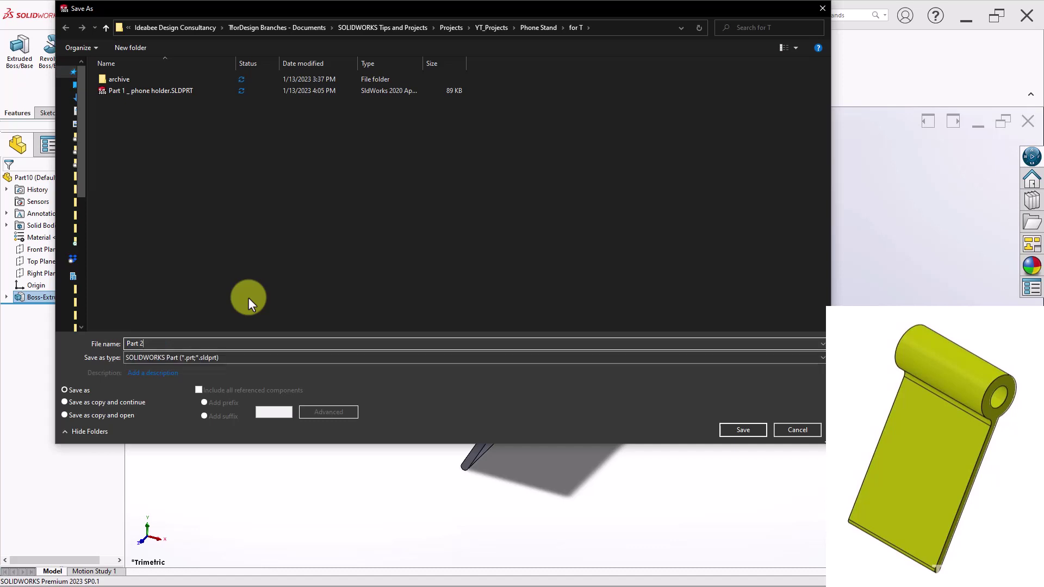
{"action": "type", "text": " _ P"}
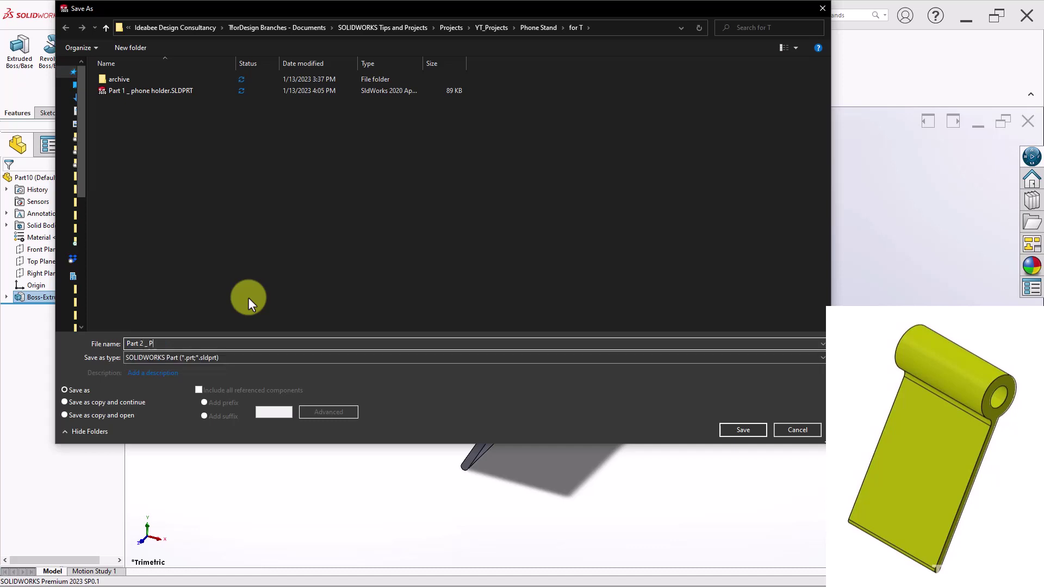
{"action": "type", "text": "hone Holder"}
{"action": "key", "text": "Return"}
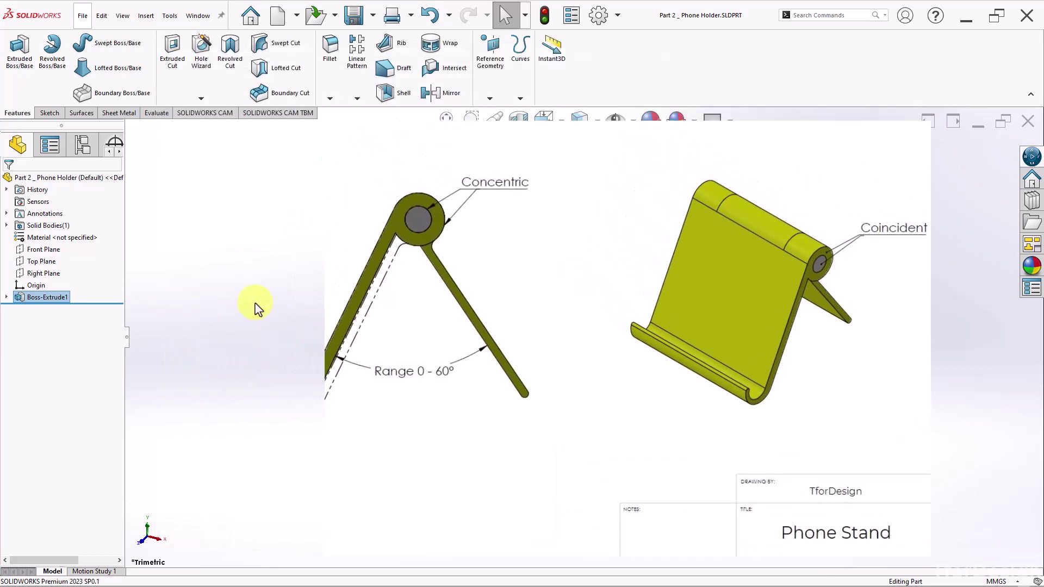
Step: Create a new assembly and place Part 1 _ phone holder at its origin
{"action": "left_click", "coordinate": [277, 21]}
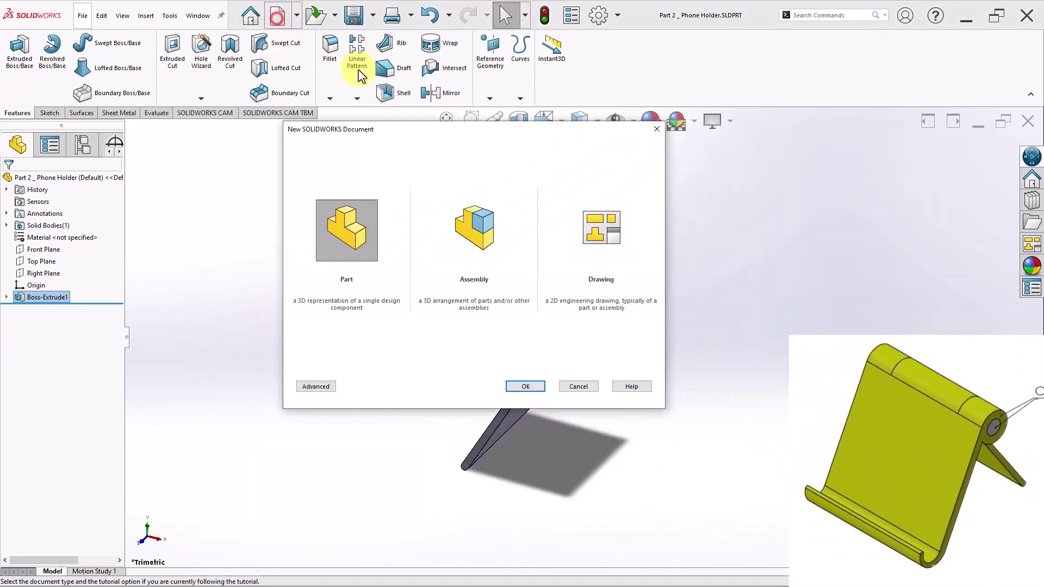
{"action": "double_click", "coordinate": [491, 251]}
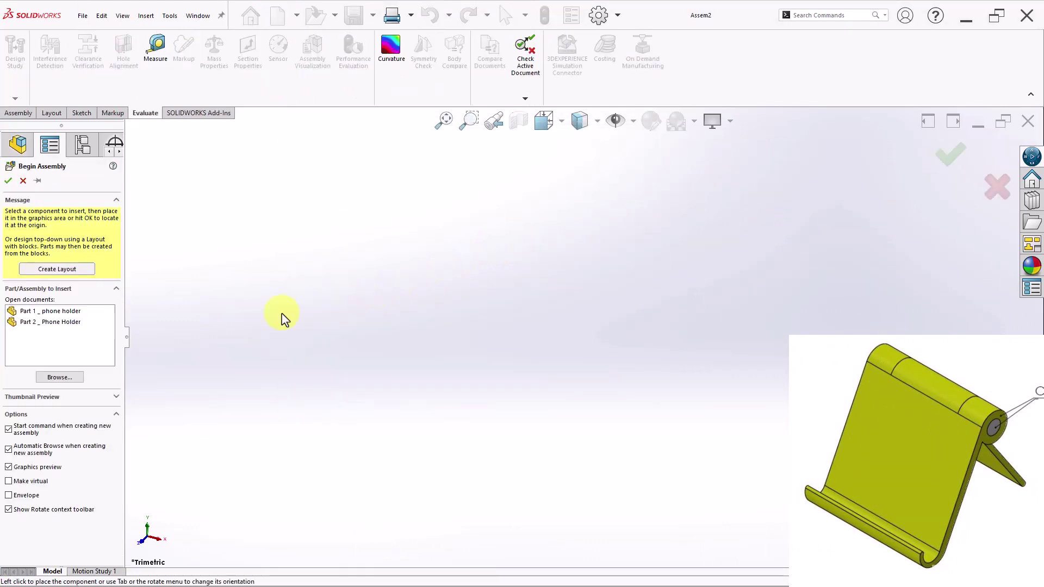
{"action": "left_click", "coordinate": [61, 311]}
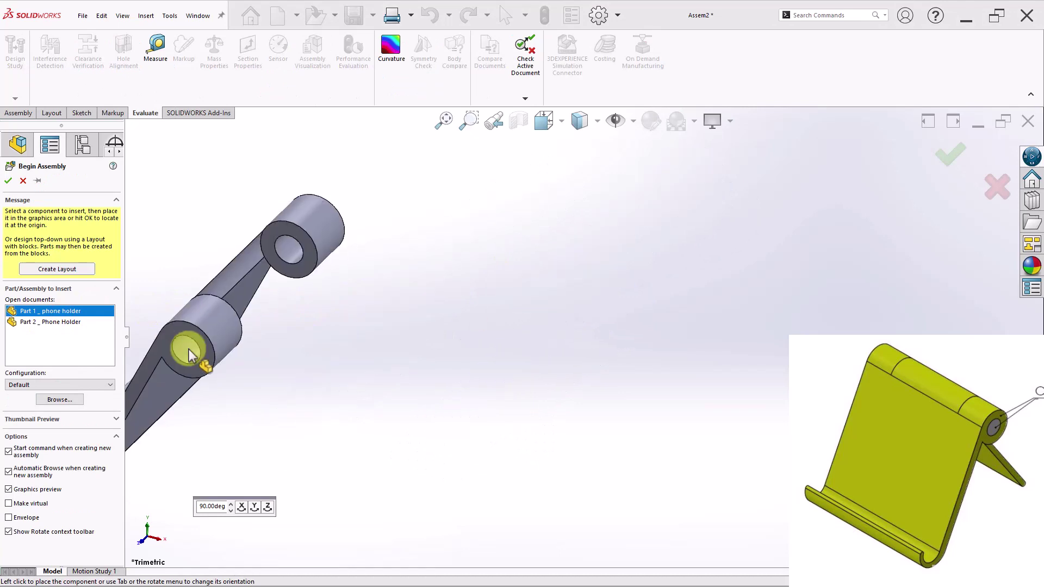
{"action": "left_click", "coordinate": [549, 322]}
Step: Insert Part 2 _ Phone Holder and place it beside Part 1
{"action": "left_click", "coordinate": [19, 113]}
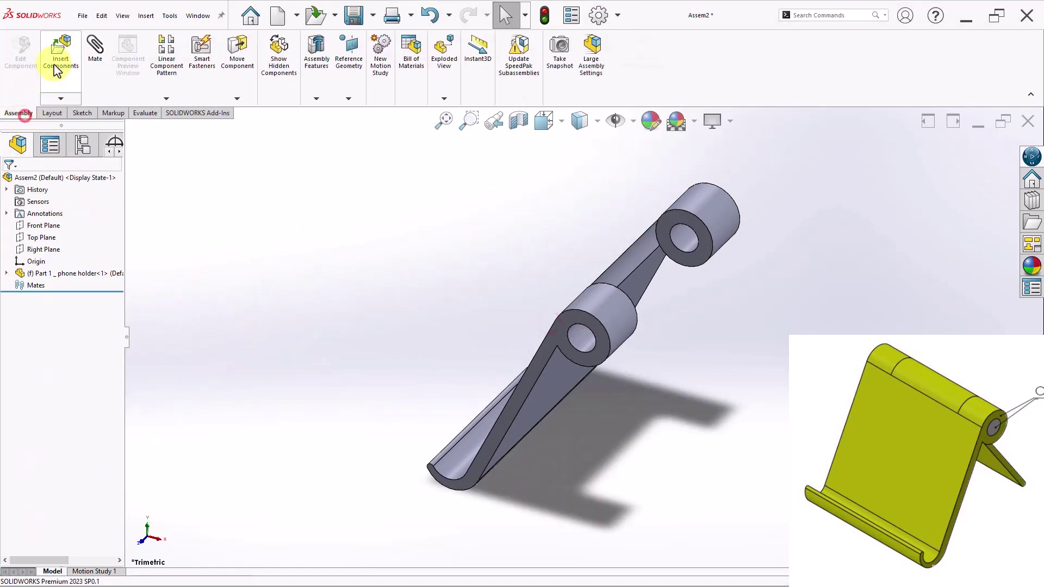
{"action": "left_click", "coordinate": [60, 52]}
{"action": "left_click", "coordinate": [49, 313]}
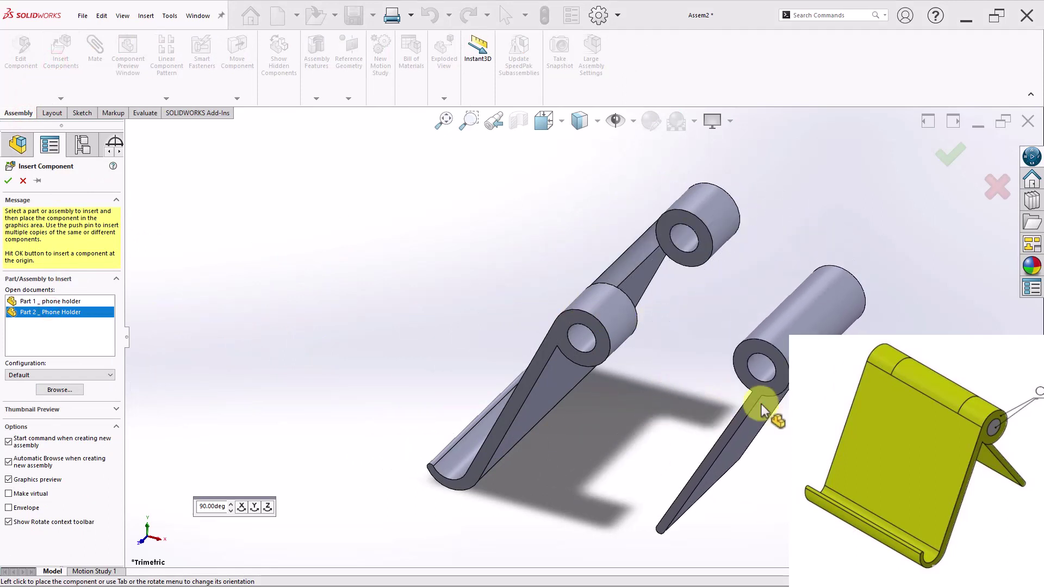
{"action": "left_click", "coordinate": [761, 405]}
Step: Select Part 2 and start editing it in the assembly, dismissing the unmated-part warning
{"action": "middle_click_drag", "start_coordinate": [672, 390], "coordinate": [764, 368]}
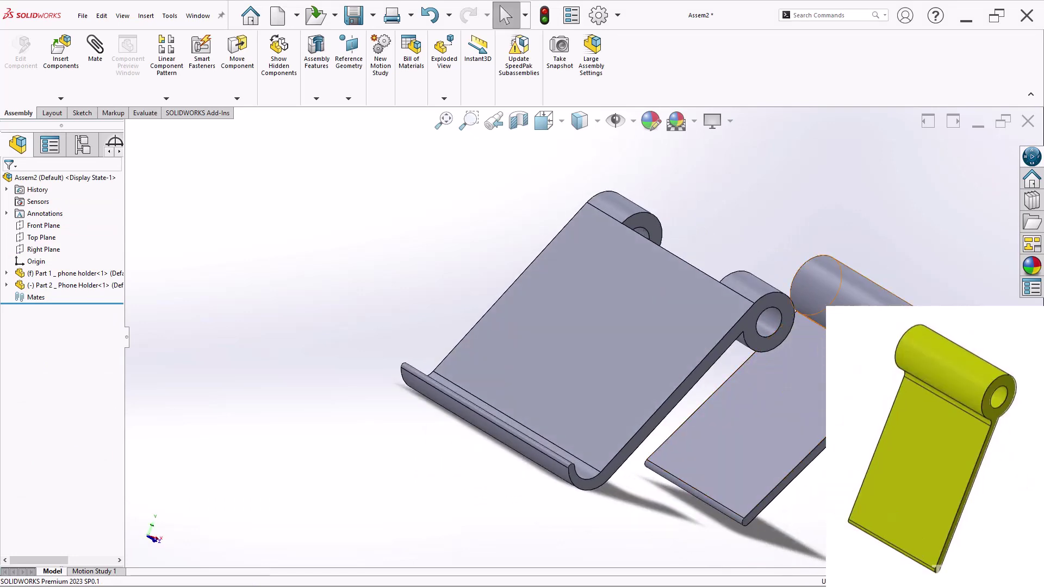
{"action": "scroll", "coordinate": [761, 370], "scroll_direction": "down", "scroll_amount": 5}
{"action": "scroll", "coordinate": [761, 375], "scroll_direction": "down", "scroll_amount": 5}
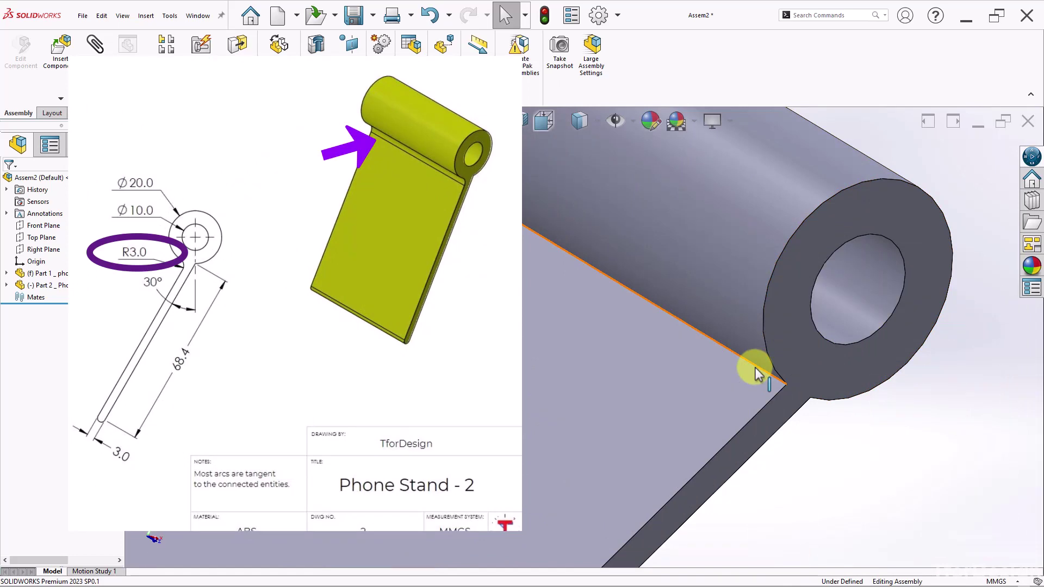
{"action": "scroll", "coordinate": [758, 374], "scroll_direction": "up", "scroll_amount": 3}
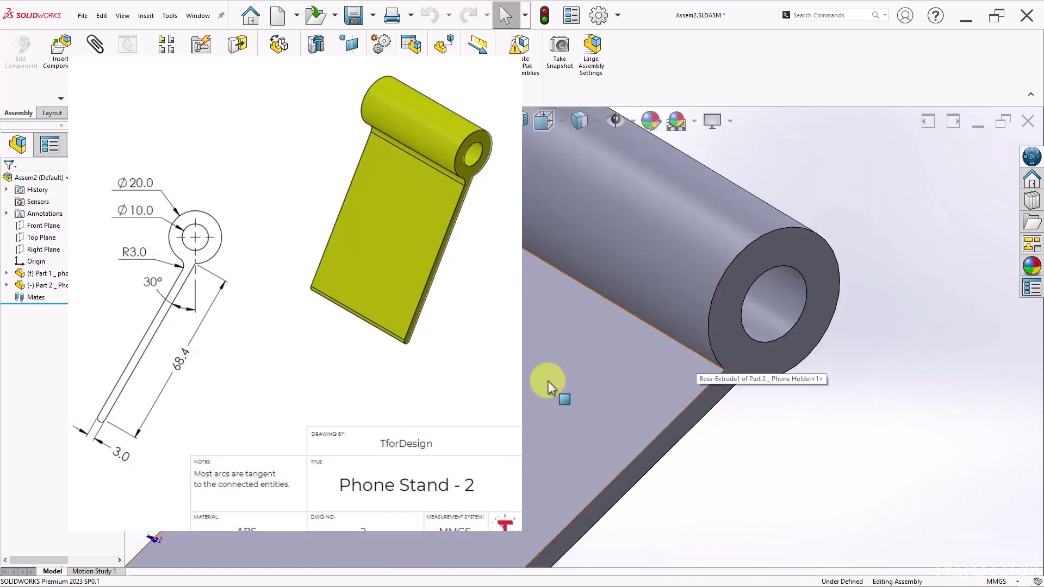
{"action": "scroll", "coordinate": [577, 384], "scroll_direction": "up", "scroll_amount": 3}
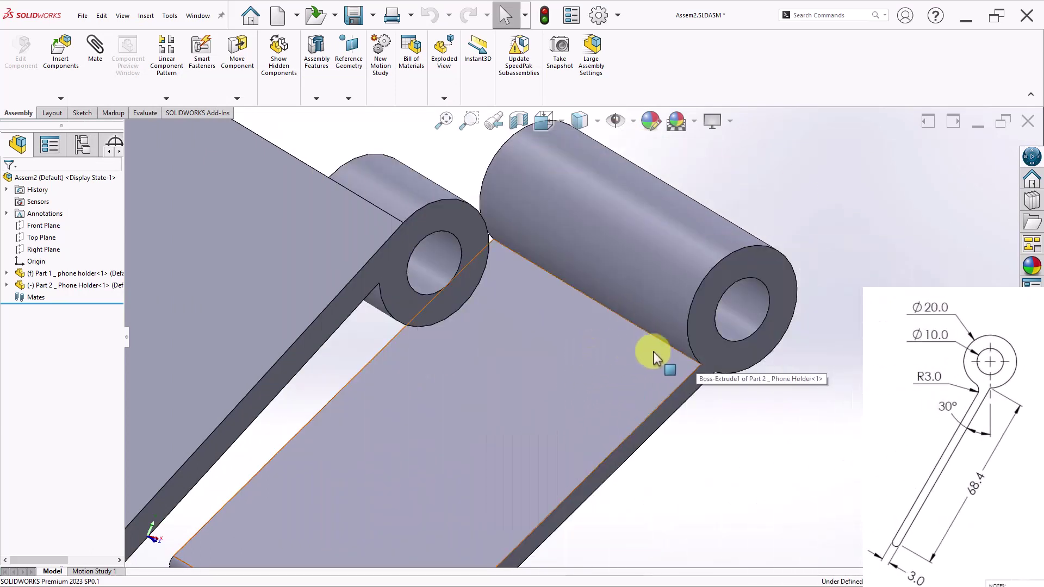
{"action": "left_click", "coordinate": [617, 369]}
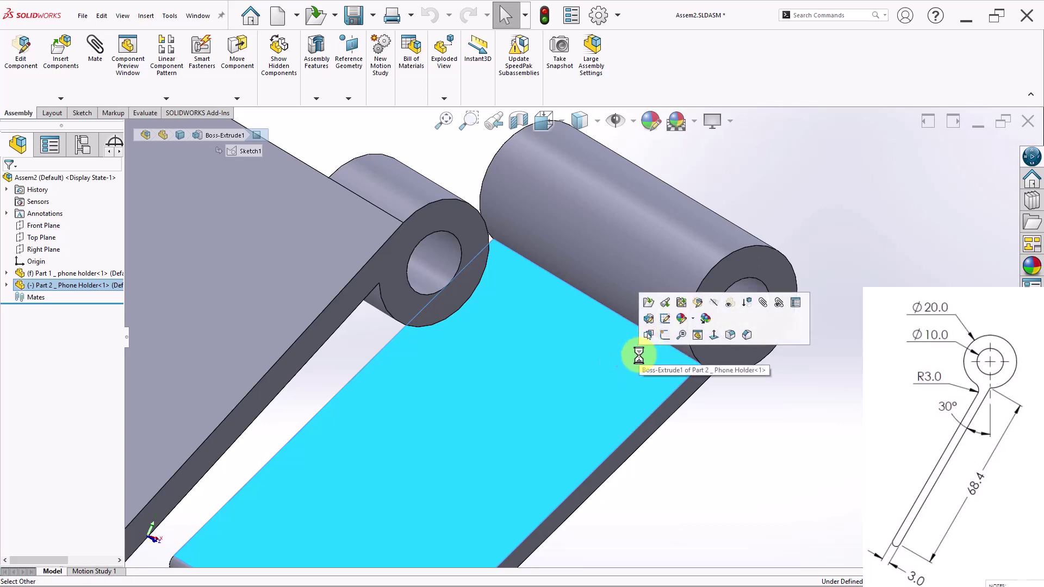
{"action": "left_click", "coordinate": [697, 304]}
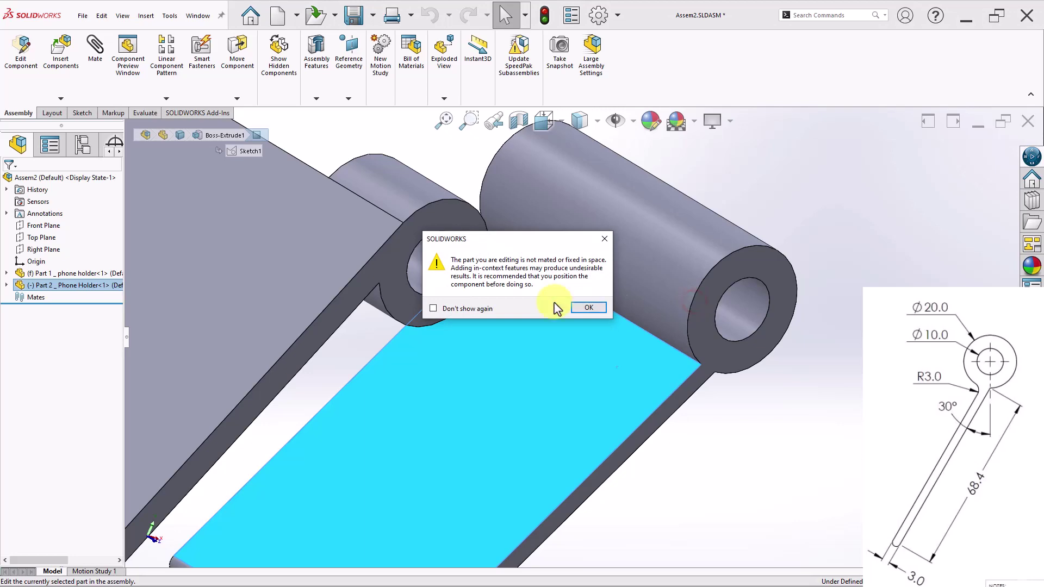
{"action": "left_click", "coordinate": [592, 305]}
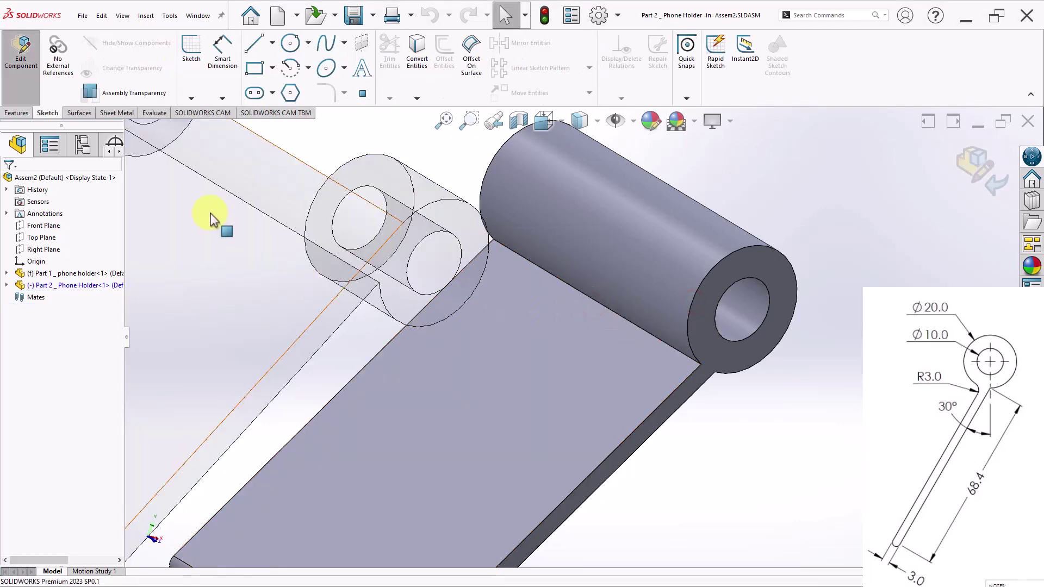
Step: Fillet the cylinder-to-plate edge with a 3 mm radius and return to the assembly
{"action": "left_click", "coordinate": [16, 112]}
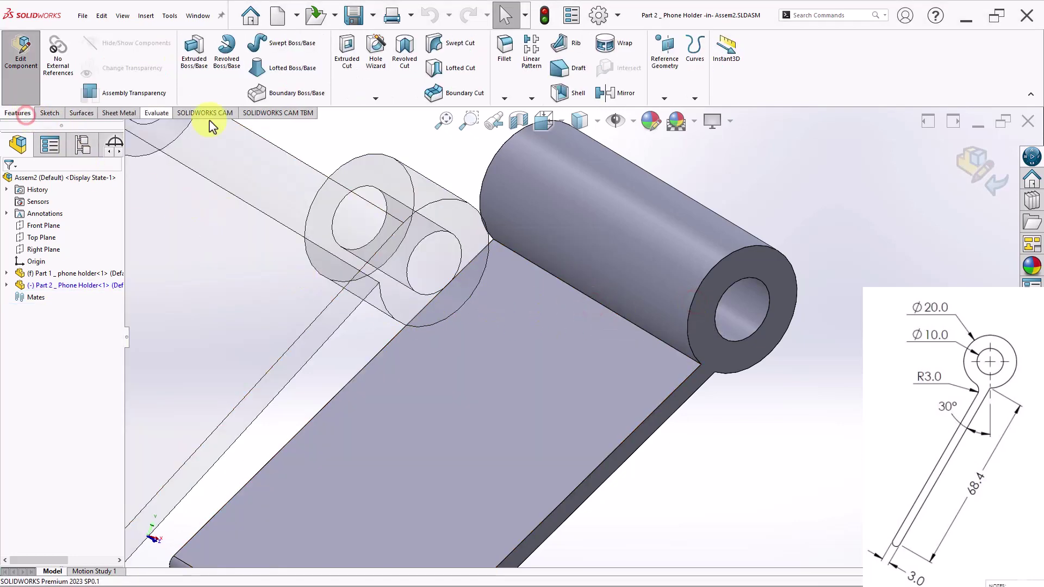
{"action": "left_click", "coordinate": [505, 55]}
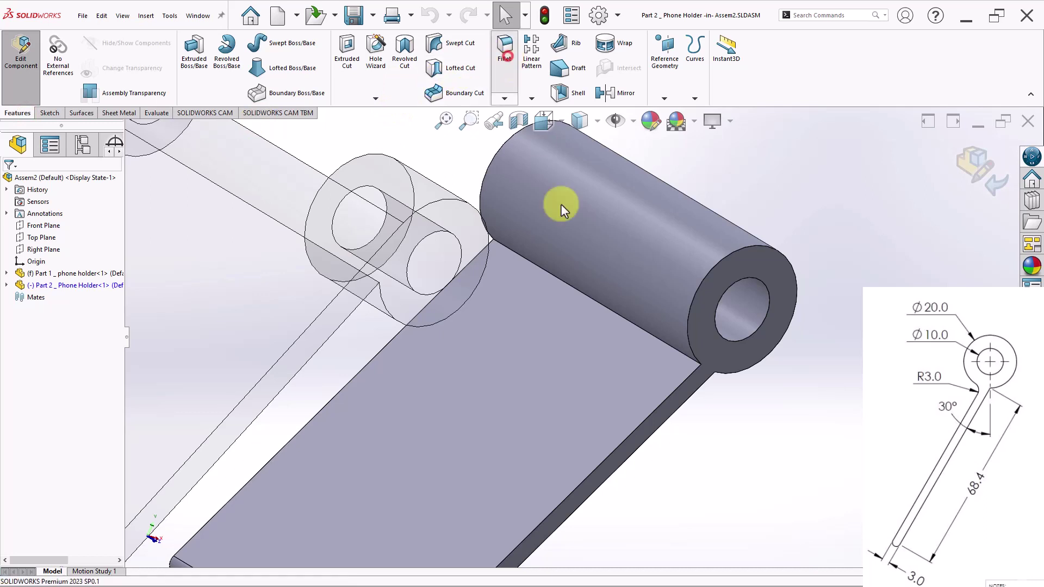
{"action": "left_click", "coordinate": [630, 321]}
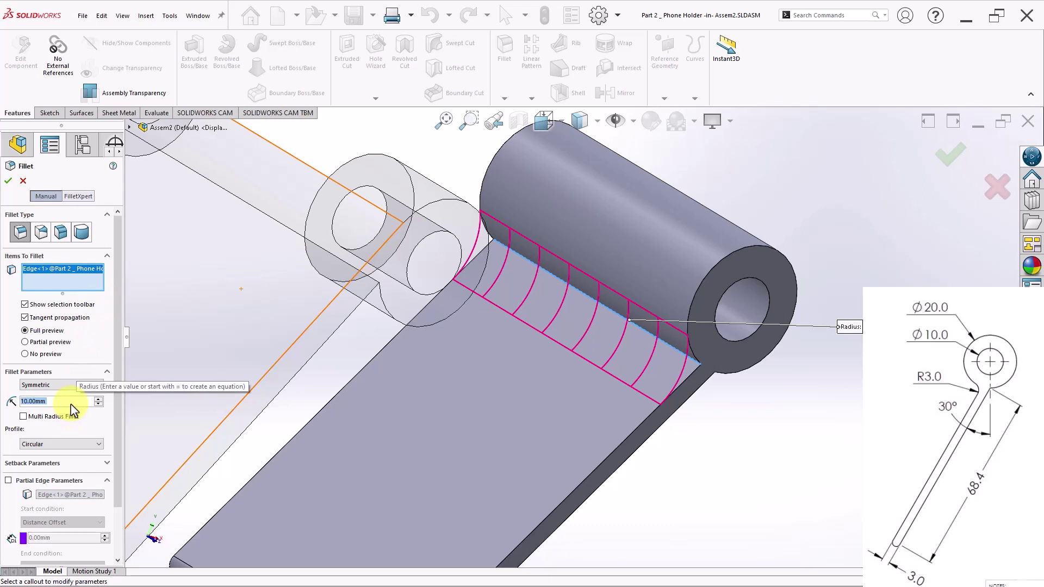
{"action": "type", "text": "3"}
{"action": "key", "text": "Return"}
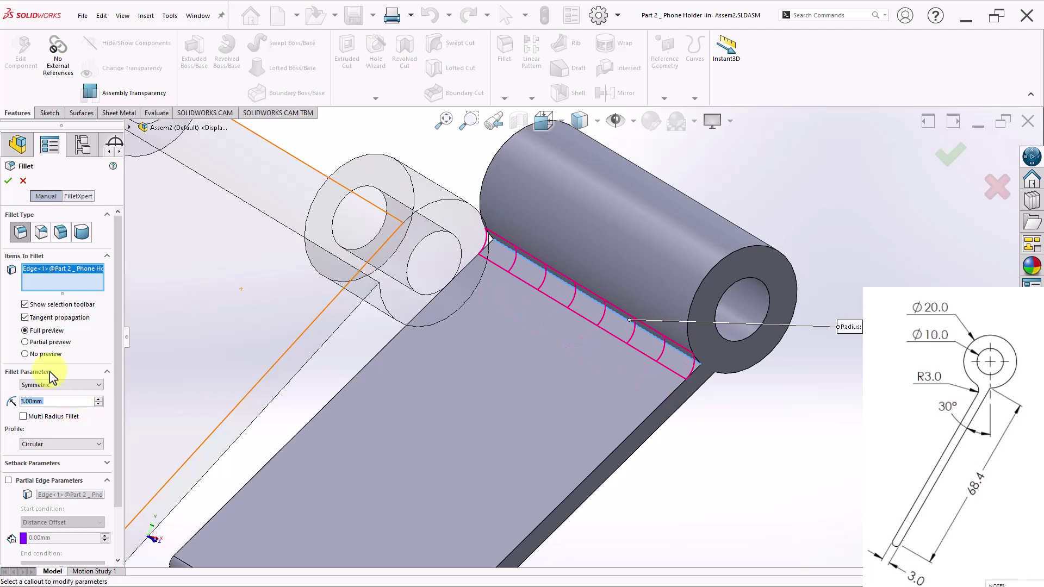
{"action": "left_click", "coordinate": [8, 181]}
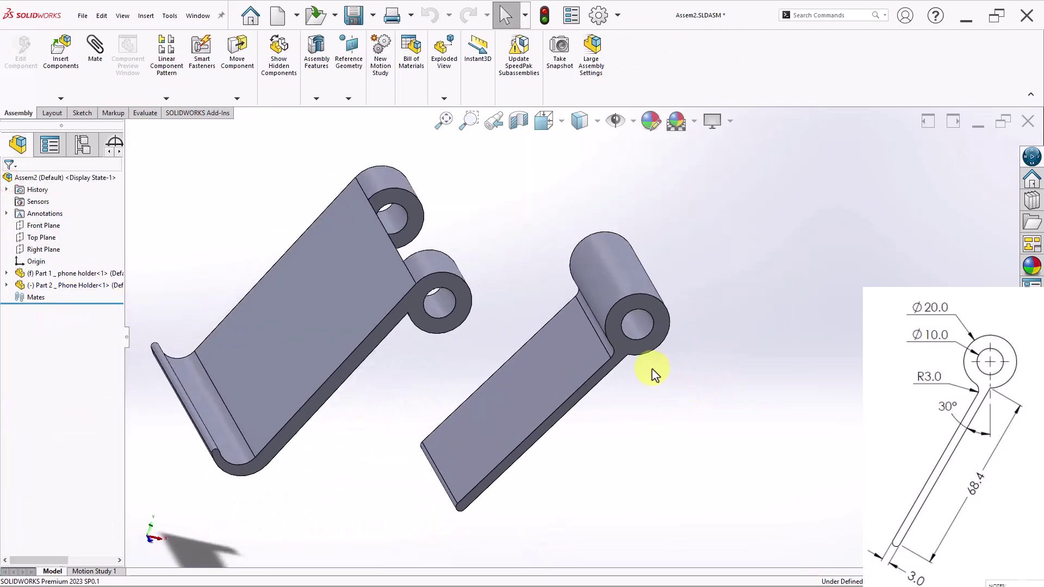
Step: Mate the two parts' hinge holes concentric with flipped alignment, then swing the leg to check
{"action": "mouse_move", "coordinate": [655, 374]}
{"action": "middle_mouse_down"}
{"action": "mouse_move", "coordinate": [624, 342]}
{"action": "mouse_move", "coordinate": [601, 348]}
{"action": "middle_mouse_up"}
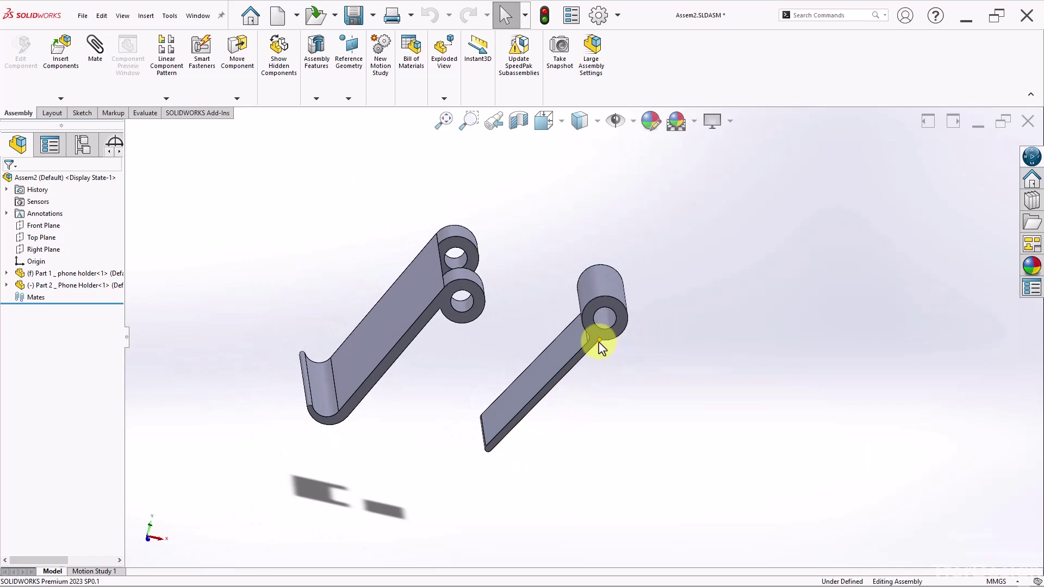
{"action": "scroll", "coordinate": [646, 345], "scroll_direction": "down", "scroll_amount": 2}
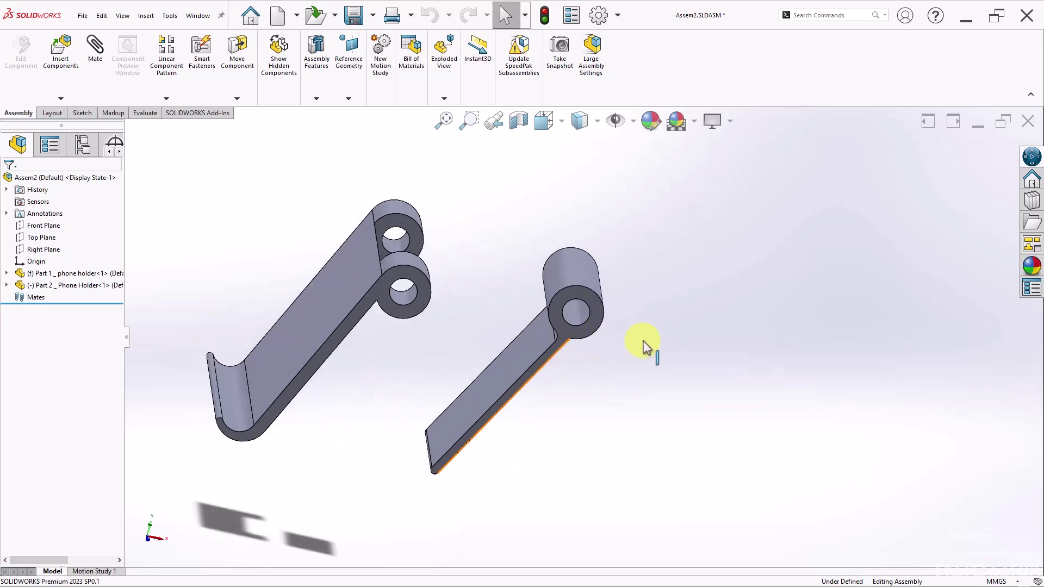
{"action": "left_click", "coordinate": [579, 314]}
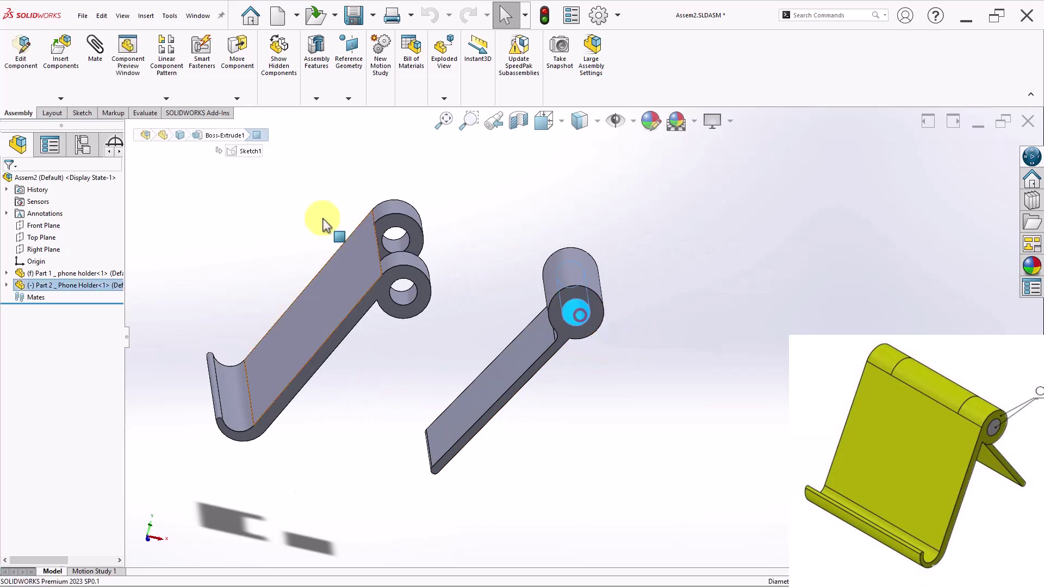
{"action": "left_click", "coordinate": [405, 296]}
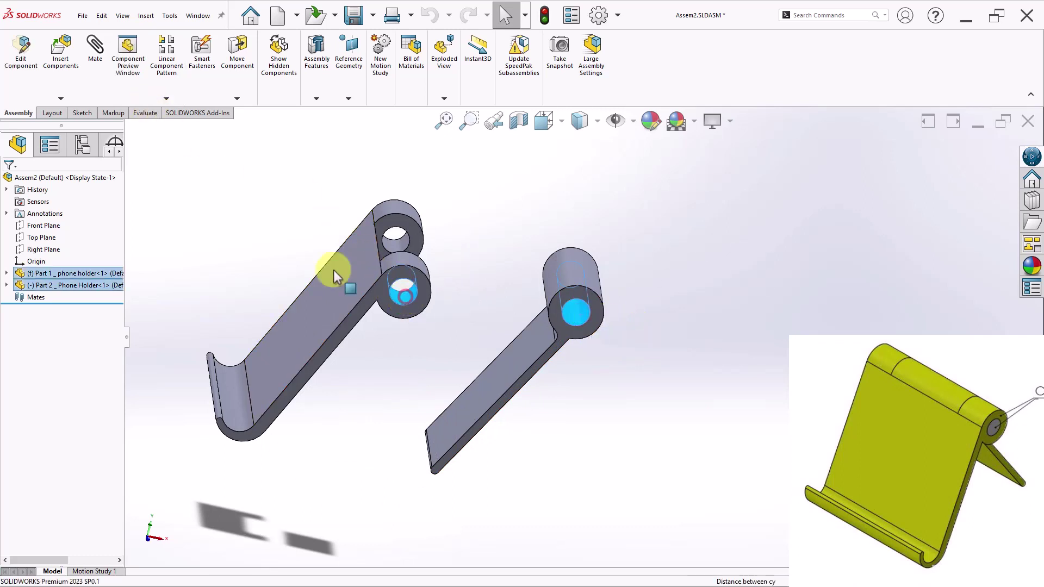
{"action": "left_click", "coordinate": [95, 64]}
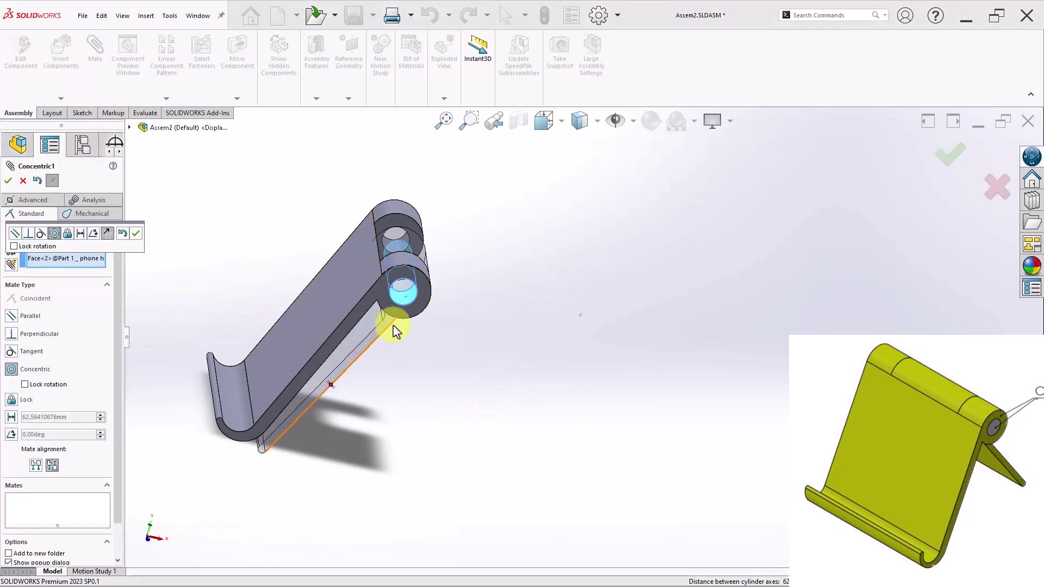
{"action": "left_click", "coordinate": [36, 466]}
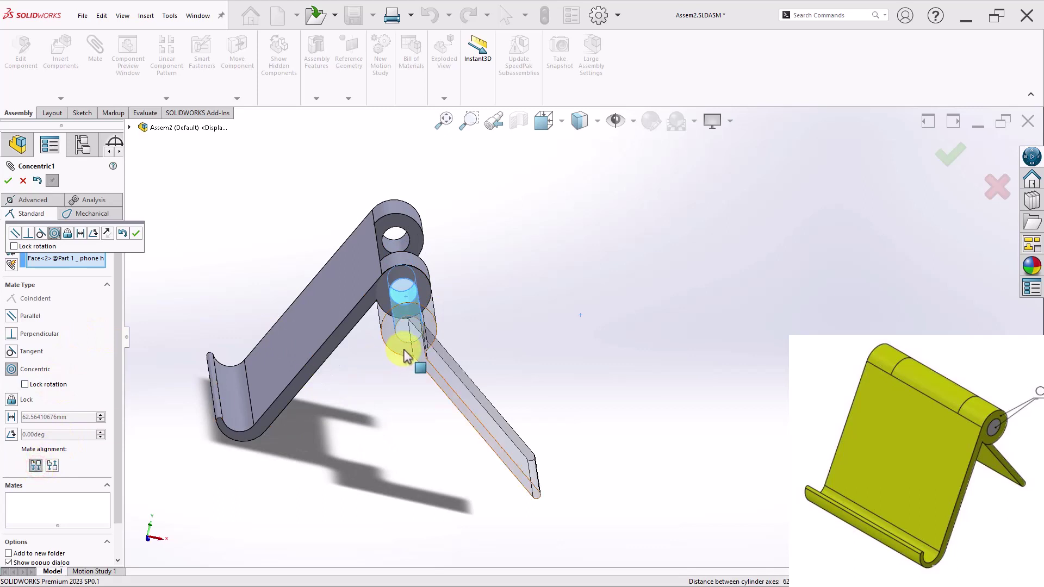
{"action": "middle_click_drag", "start_coordinate": [408, 345], "coordinate": [370, 318]}
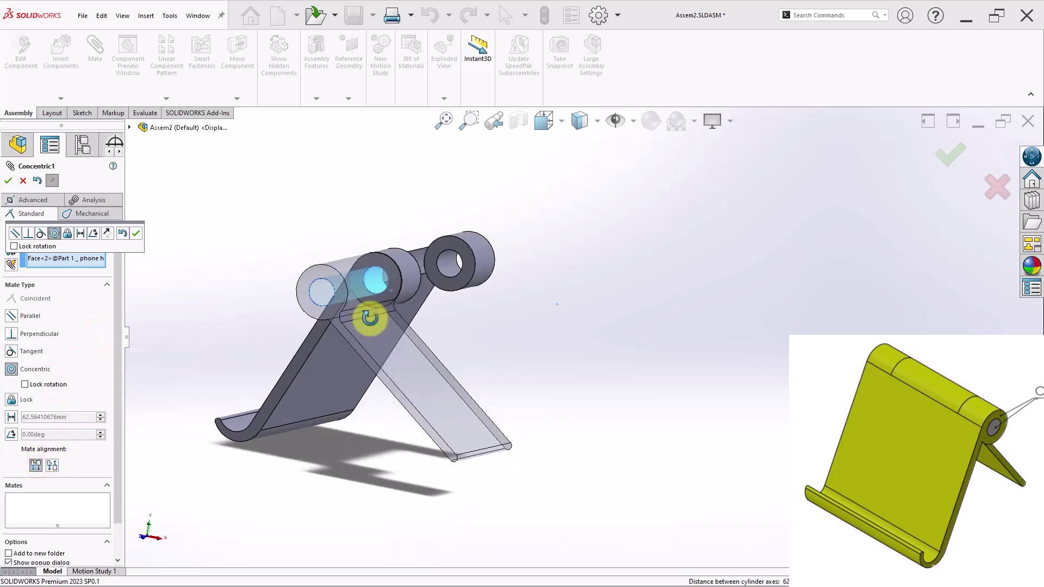
{"action": "left_click", "coordinate": [8, 180]}
{"action": "left_click_drag", "start_coordinate": [402, 384], "coordinate": [579, 312]}
{"action": "middle_click_drag", "start_coordinate": [602, 334], "coordinate": [541, 319]}
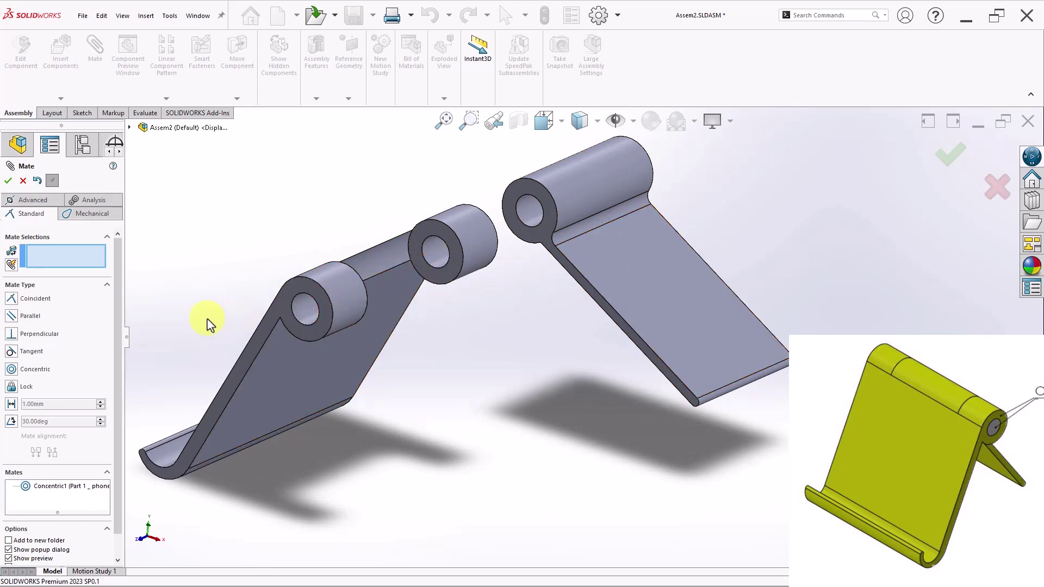
Step: Add a Width mate centring Part 2's knuckle between Part 1's two knuckle end faces
{"action": "left_click", "coordinate": [31, 202]}
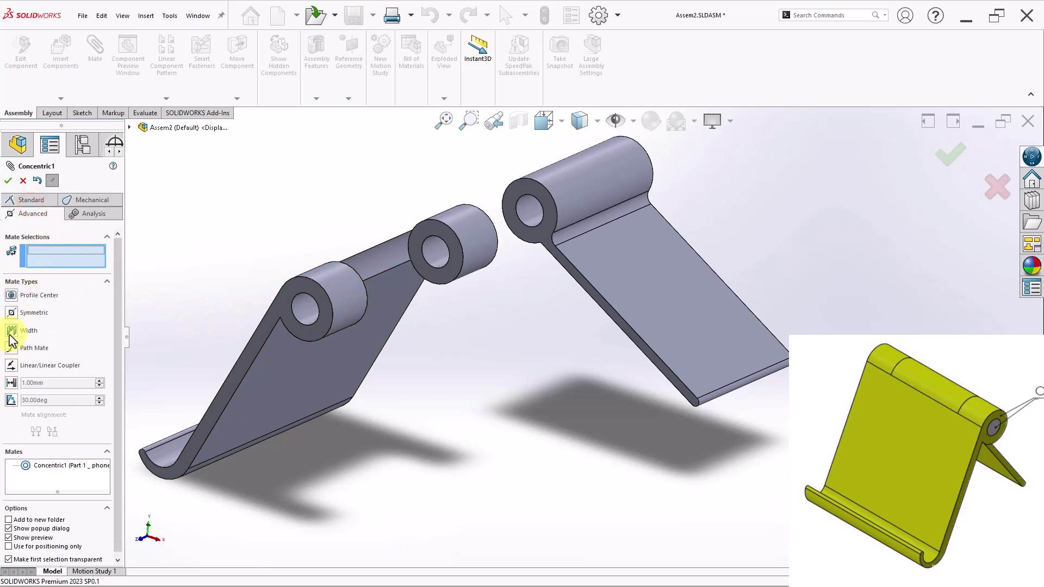
{"action": "left_click", "coordinate": [432, 276]}
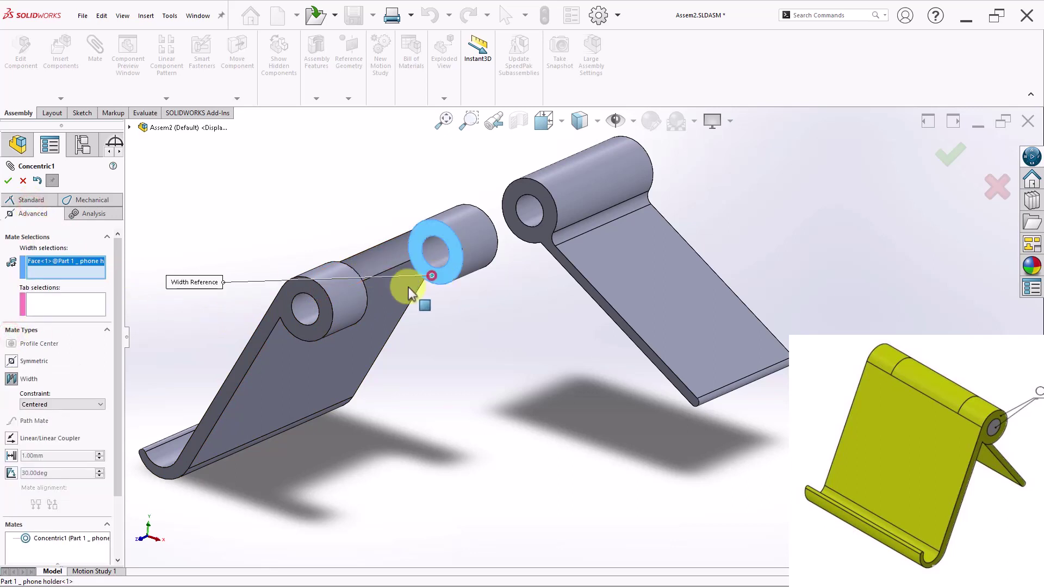
{"action": "middle_click_drag", "start_coordinate": [410, 291], "coordinate": [313, 348]}
{"action": "left_click", "coordinate": [305, 304]}
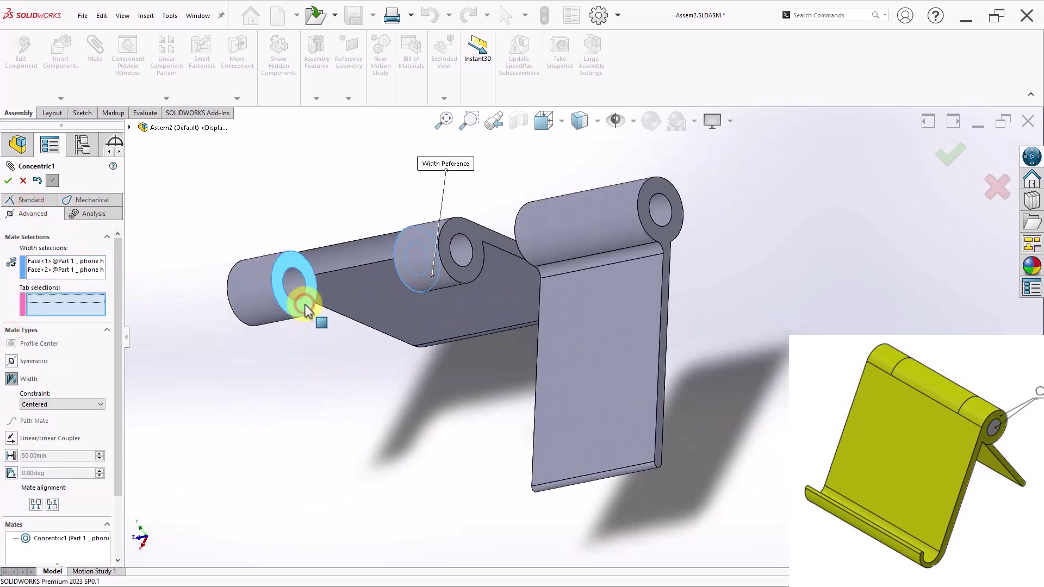
{"action": "middle_click_drag", "start_coordinate": [567, 269], "coordinate": [598, 253]}
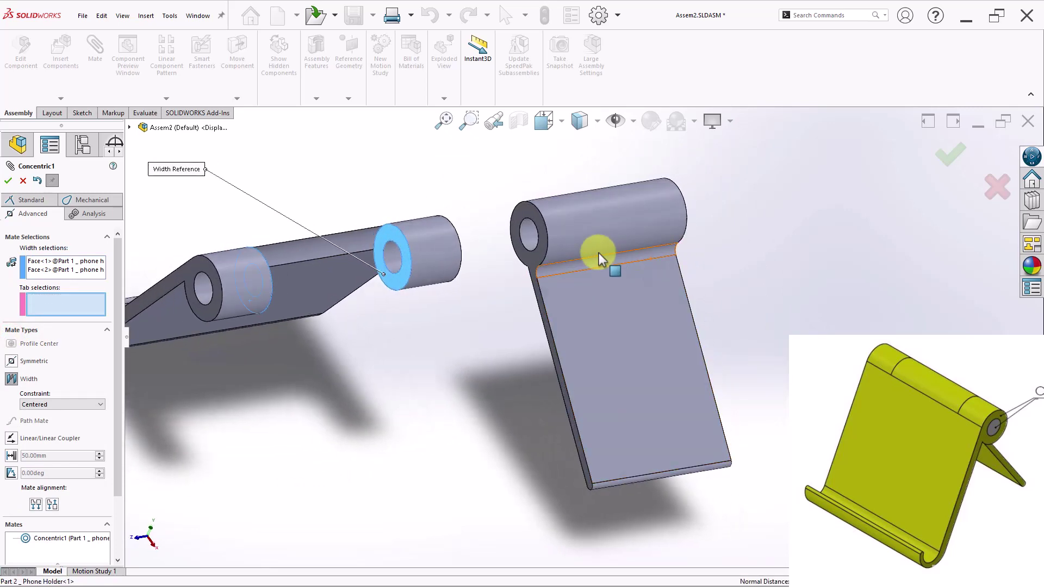
{"action": "left_click", "coordinate": [540, 249]}
{"action": "middle_click_drag", "start_coordinate": [757, 275], "coordinate": [637, 295]}
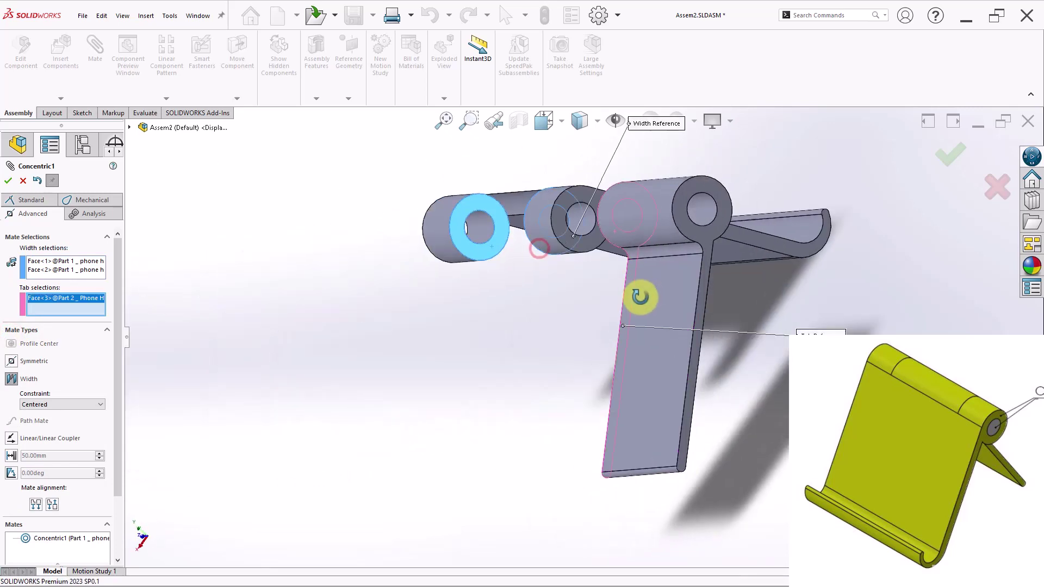
{"action": "left_click", "coordinate": [703, 237]}
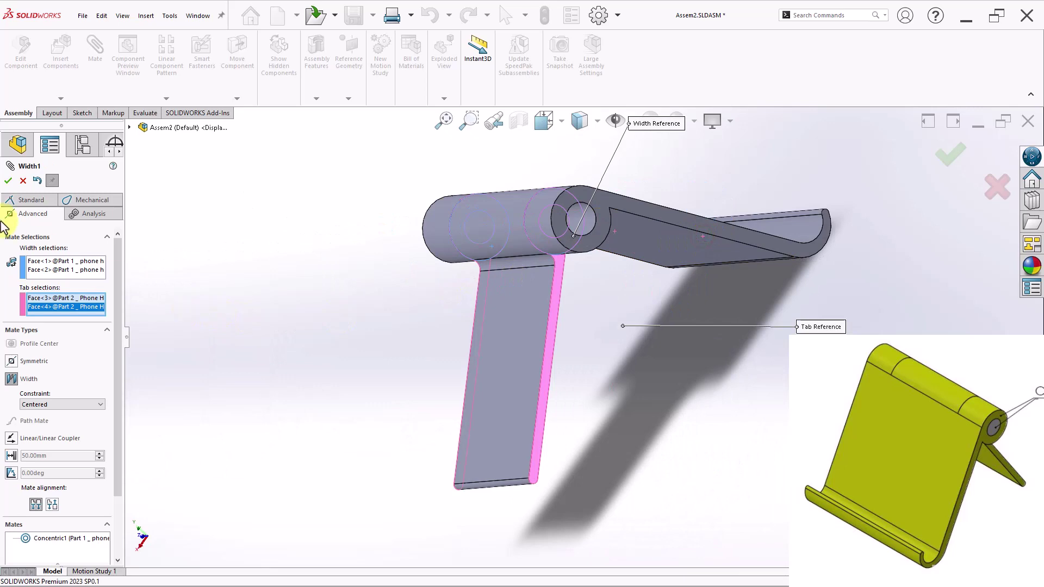
{"action": "left_click", "coordinate": [6, 181]}
{"action": "middle_click_drag", "start_coordinate": [285, 374], "coordinate": [450, 449]}
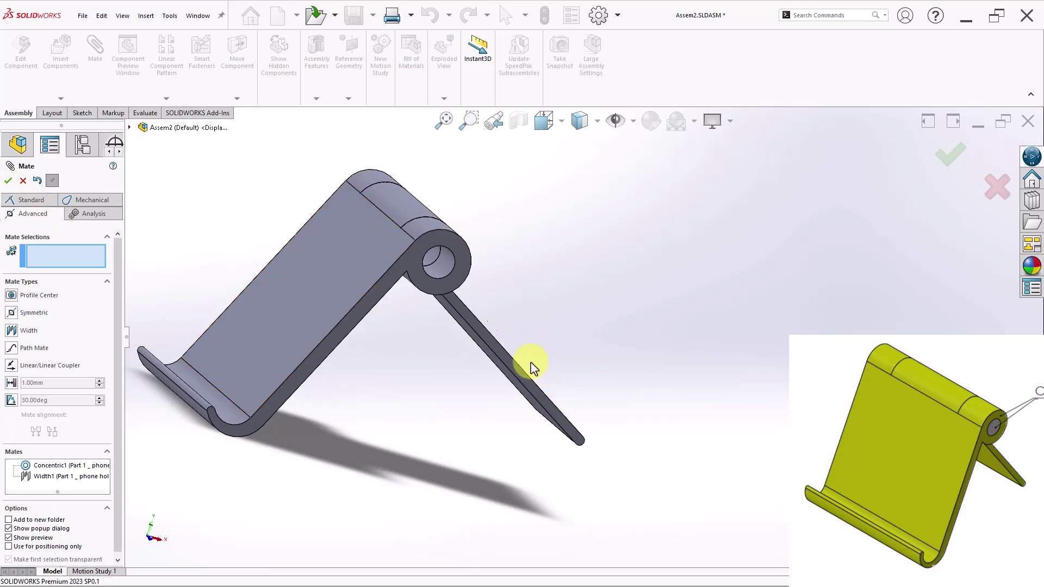
Step: Drag Part 2's leg back and forth to confirm it rotates freely on the hinge
{"action": "mouse_move", "coordinate": [533, 369]}
{"action": "middle_mouse_down"}
{"action": "mouse_move", "coordinate": [501, 354]}
{"action": "mouse_move", "coordinate": [498, 326]}
{"action": "mouse_move", "coordinate": [529, 373]}
{"action": "middle_mouse_up"}
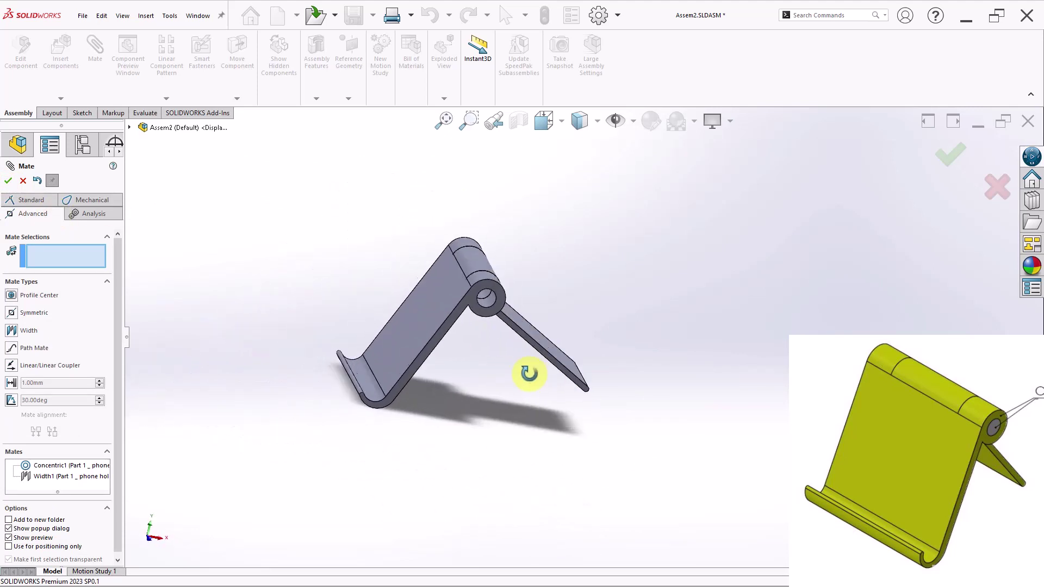
{"action": "mouse_move", "coordinate": [530, 373]}
{"action": "left_mouse_down"}
{"action": "mouse_move", "coordinate": [560, 361]}
{"action": "mouse_move", "coordinate": [436, 396]}
{"action": "mouse_move", "coordinate": [562, 373]}
{"action": "mouse_move", "coordinate": [442, 387]}
{"action": "mouse_move", "coordinate": [559, 345]}
{"action": "mouse_move", "coordinate": [519, 380]}
{"action": "left_mouse_up"}
{"action": "middle_click_drag", "start_coordinate": [519, 381], "coordinate": [456, 360]}
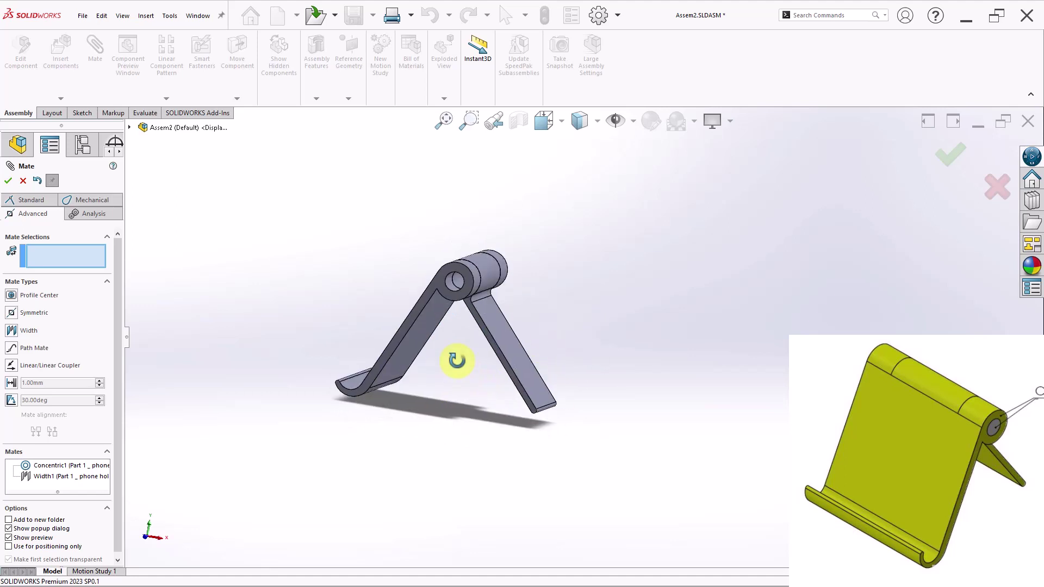
{"action": "mouse_move", "coordinate": [511, 388]}
{"action": "left_mouse_down"}
{"action": "mouse_move", "coordinate": [483, 396]}
{"action": "mouse_move", "coordinate": [508, 380]}
{"action": "mouse_move", "coordinate": [473, 399]}
{"action": "mouse_move", "coordinate": [417, 392]}
{"action": "mouse_move", "coordinate": [523, 396]}
{"action": "left_mouse_up"}
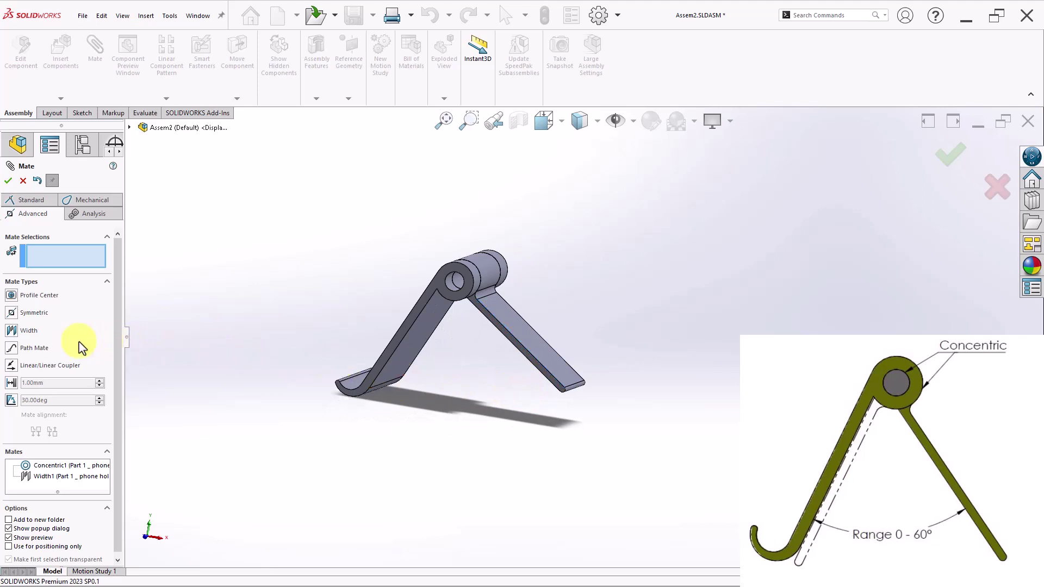
Step: Add a limit Angle mate between both parts' faces, 60° maximum and 0° minimum, flipped to the correct side
{"action": "left_click", "coordinate": [11, 400]}
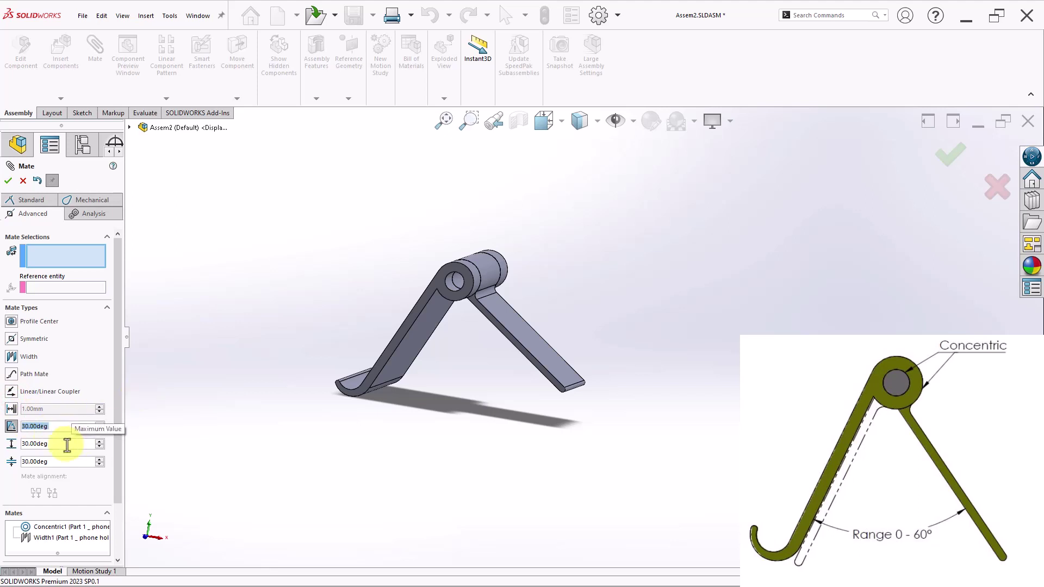
{"action": "double_click", "coordinate": [66, 445]}
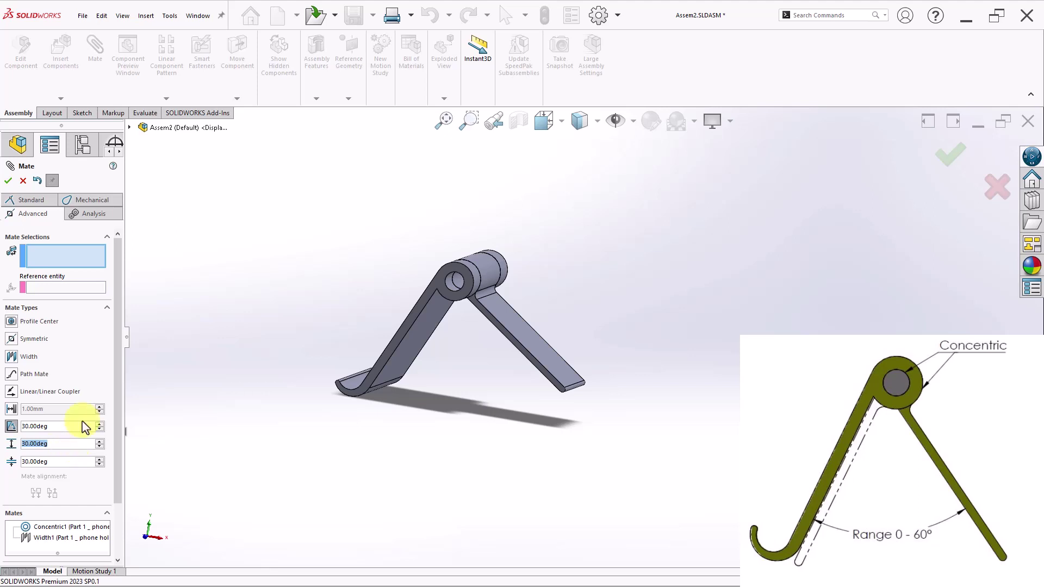
{"action": "type", "text": "60"}
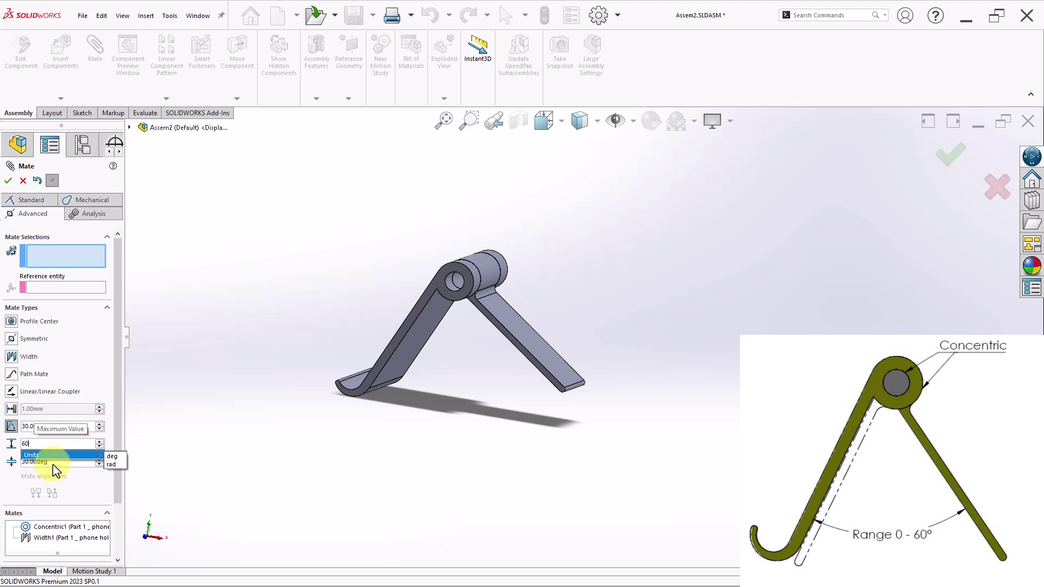
{"action": "left_click", "coordinate": [53, 463]}
{"action": "type", "text": "0"}
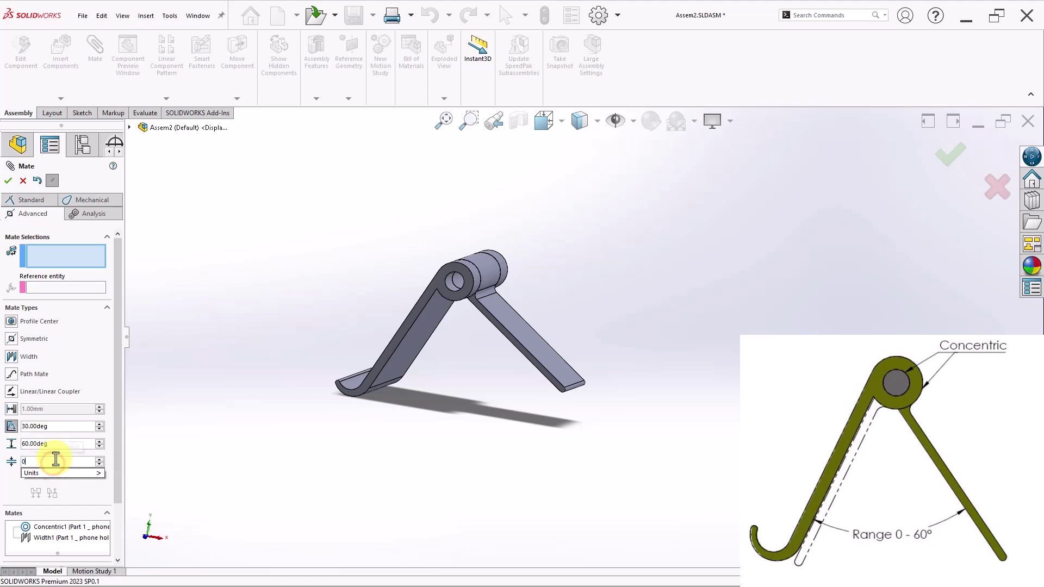
{"action": "left_click", "coordinate": [76, 266]}
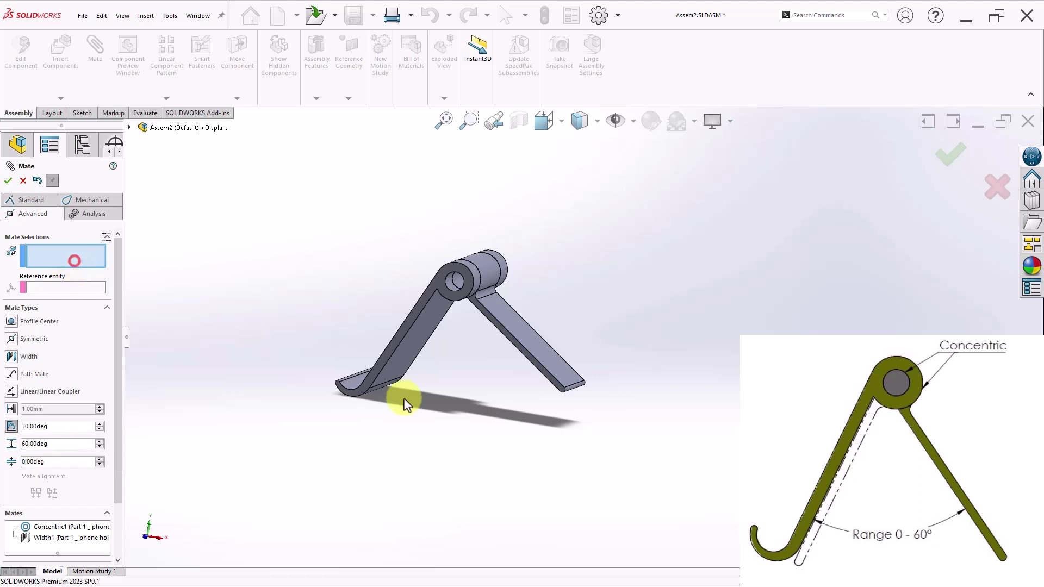
{"action": "left_click", "coordinate": [403, 354]}
{"action": "middle_click_drag", "start_coordinate": [427, 354], "coordinate": [527, 366]}
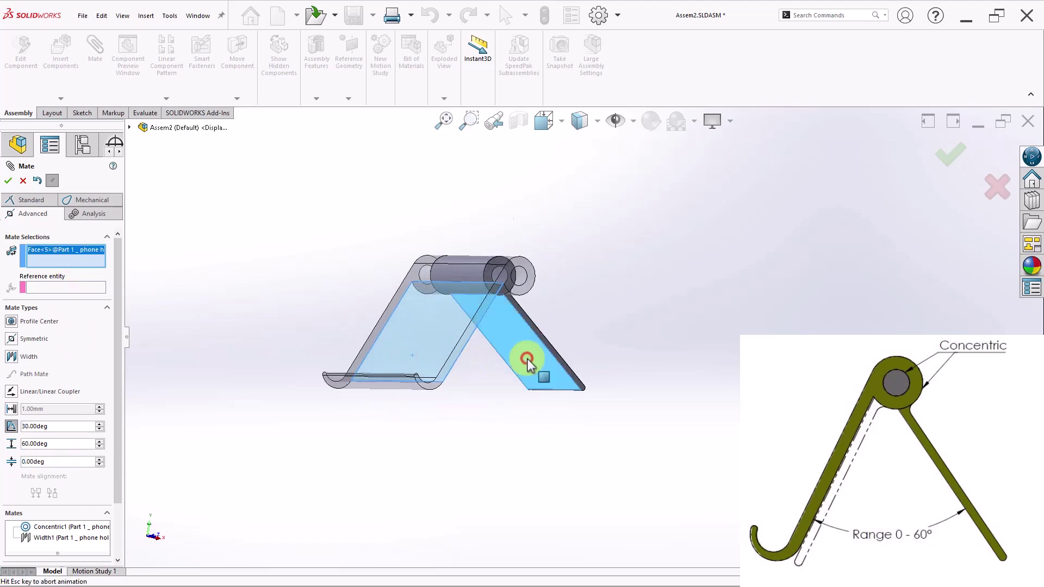
{"action": "left_click", "coordinate": [527, 359]}
{"action": "middle_click_drag", "start_coordinate": [546, 312], "coordinate": [490, 348]}
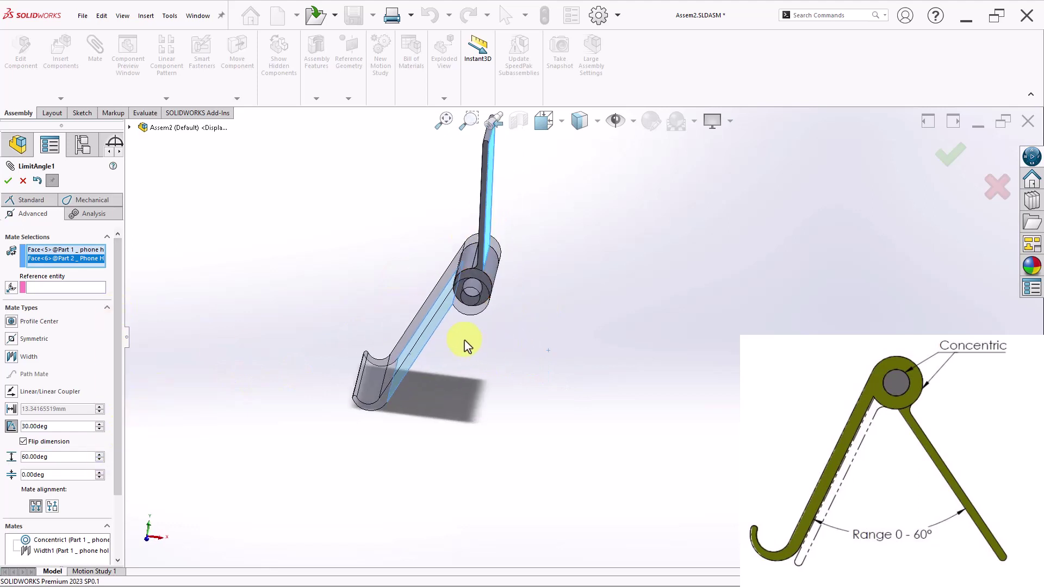
{"action": "left_click", "coordinate": [52, 507]}
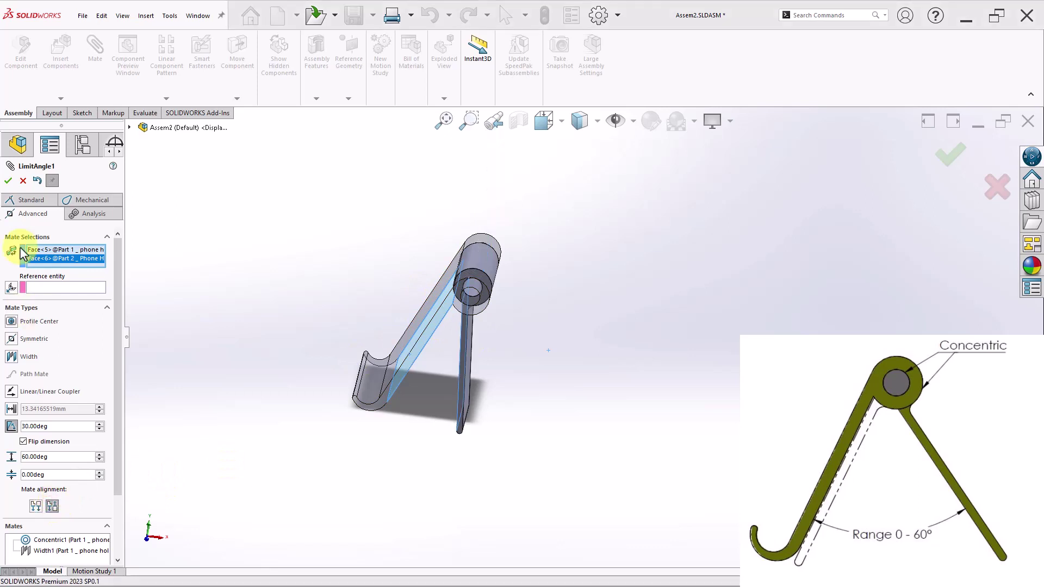
{"action": "left_click", "coordinate": [8, 181]}
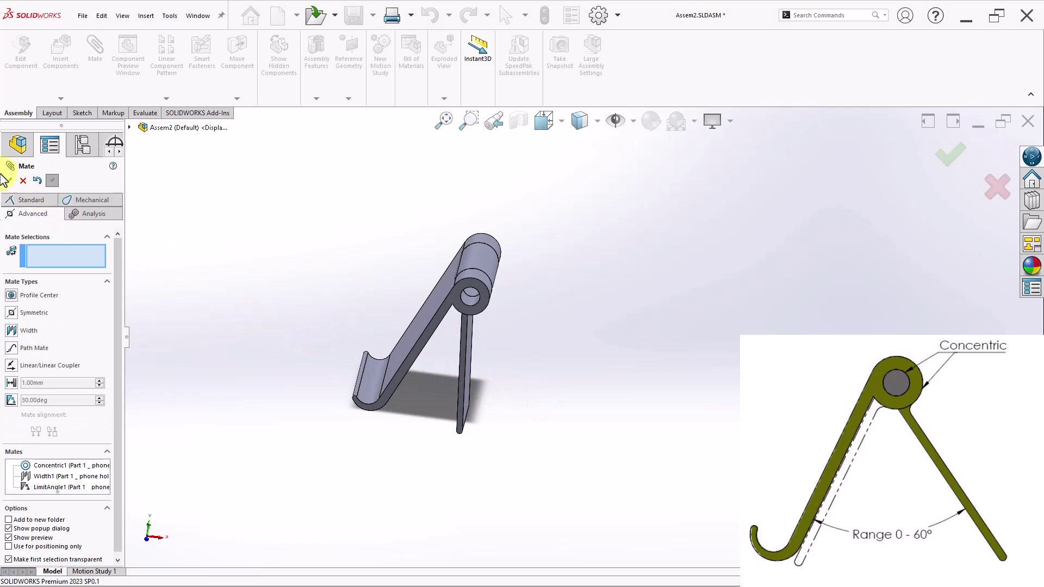
{"action": "left_click", "coordinate": [6, 180]}
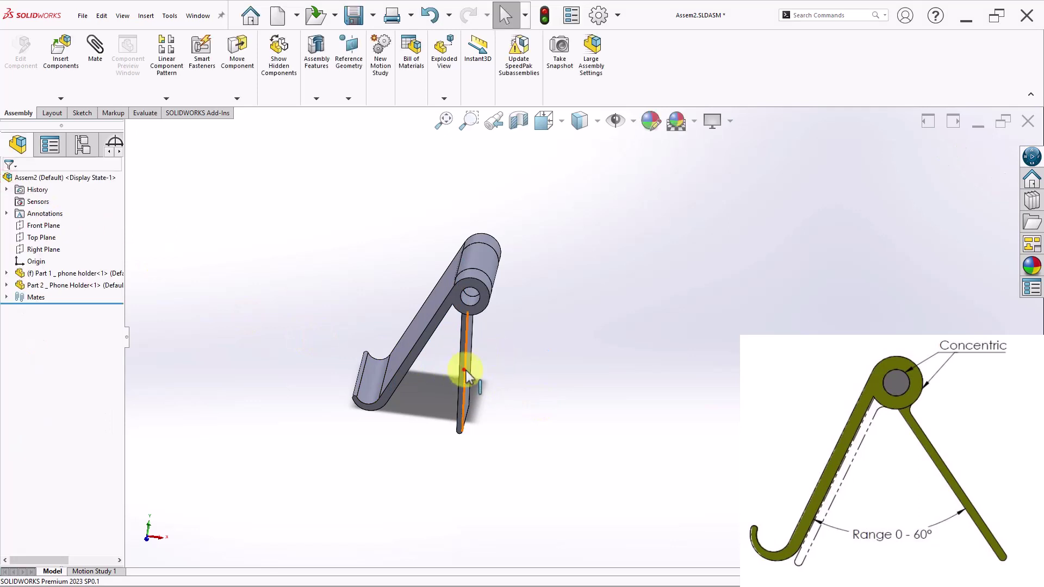
Step: Swing the second leg through its range, open it into an A-frame, then orbit to a three-quarter view
{"action": "left_click_drag", "start_coordinate": [465, 371], "coordinate": [501, 361]}
{"action": "middle_click_drag", "start_coordinate": [502, 361], "coordinate": [546, 372]}
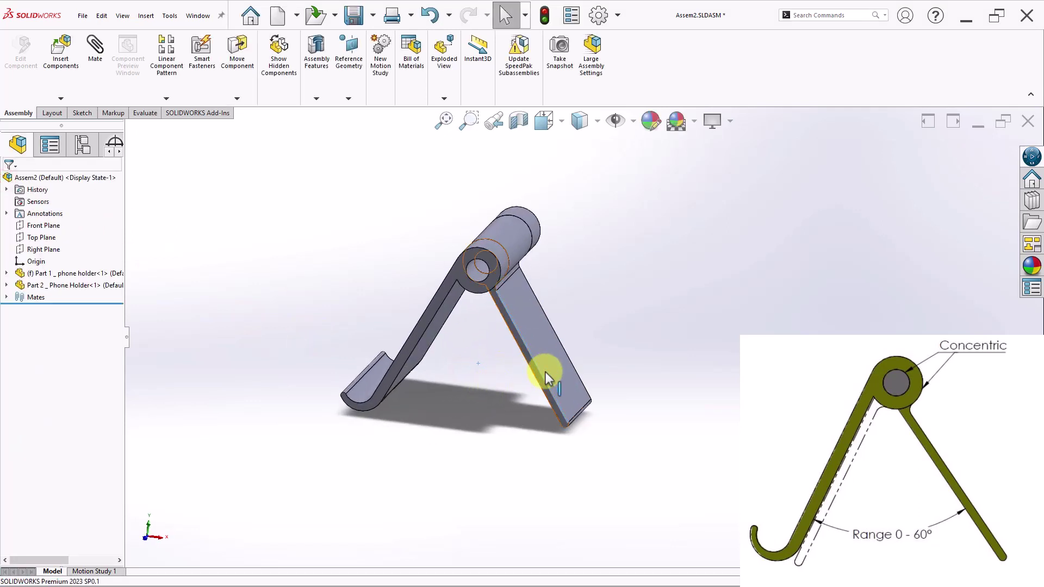
{"action": "left_click_drag", "start_coordinate": [444, 390], "coordinate": [604, 388]}
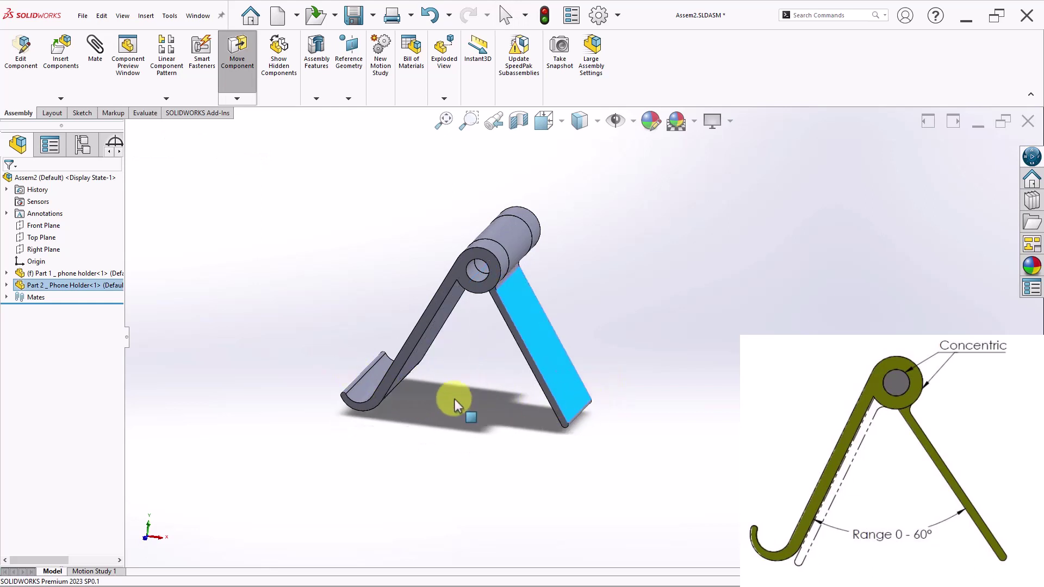
{"action": "left_click_drag", "start_coordinate": [455, 399], "coordinate": [243, 328]}
{"action": "left_click_drag", "start_coordinate": [399, 368], "coordinate": [582, 361]}
{"action": "key", "text": "Escape"}
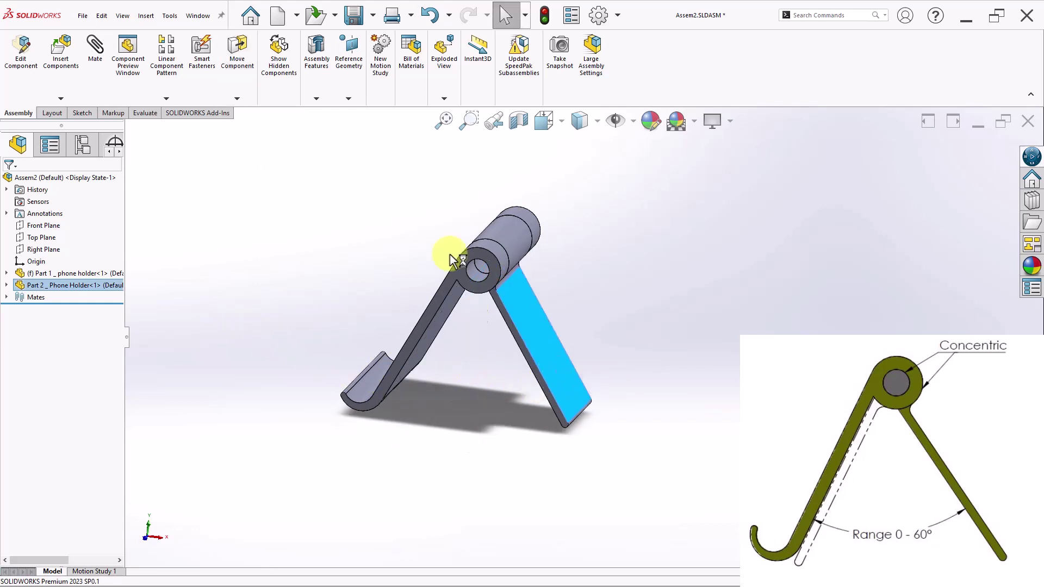
{"action": "scroll", "coordinate": [498, 291], "scroll_direction": "down", "scroll_amount": 5}
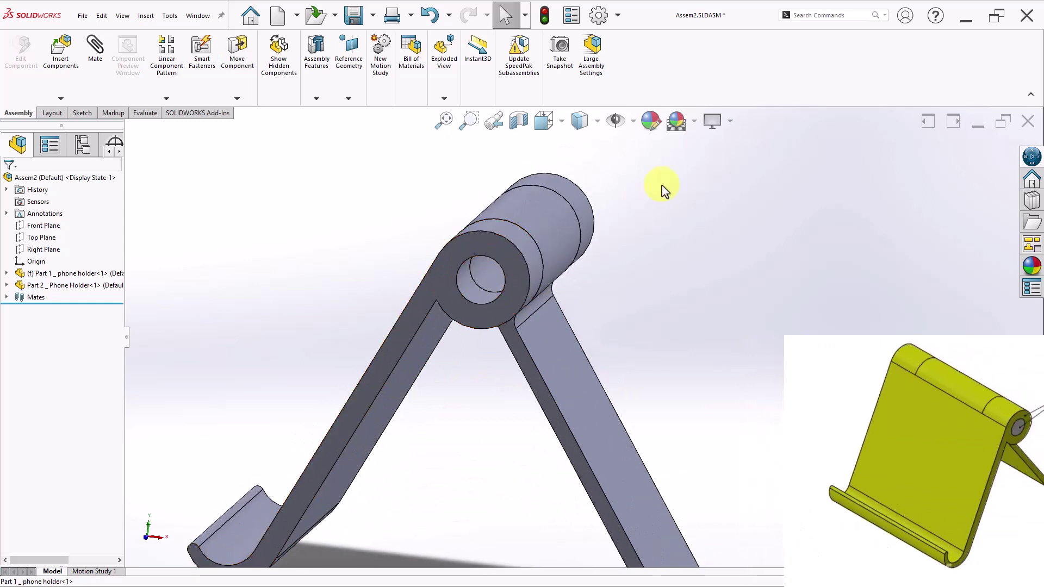
{"action": "scroll", "coordinate": [492, 420], "scroll_direction": "up", "scroll_amount": 3}
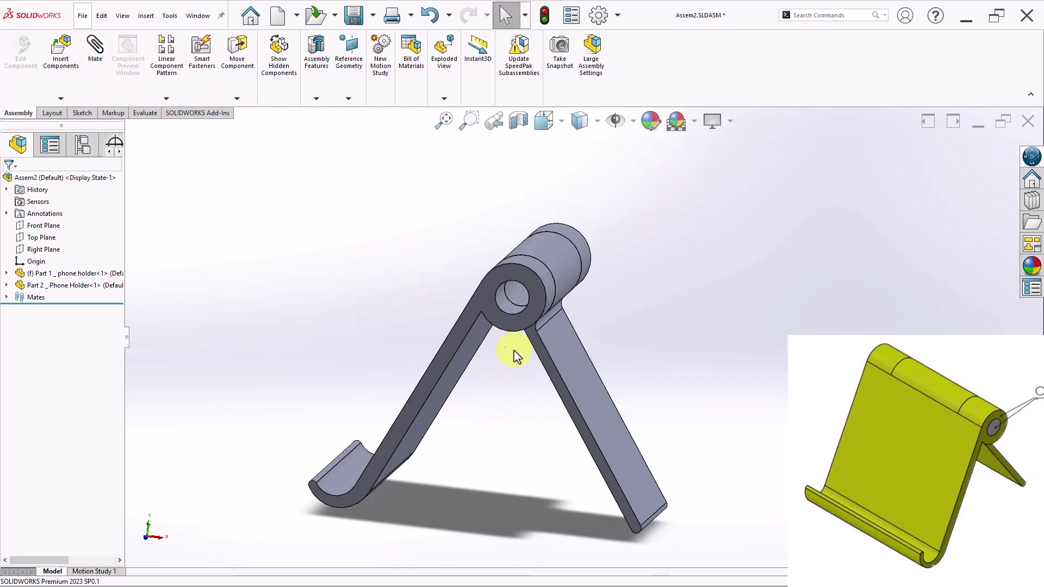
{"action": "middle_click_drag", "start_coordinate": [452, 401], "coordinate": [349, 348]}
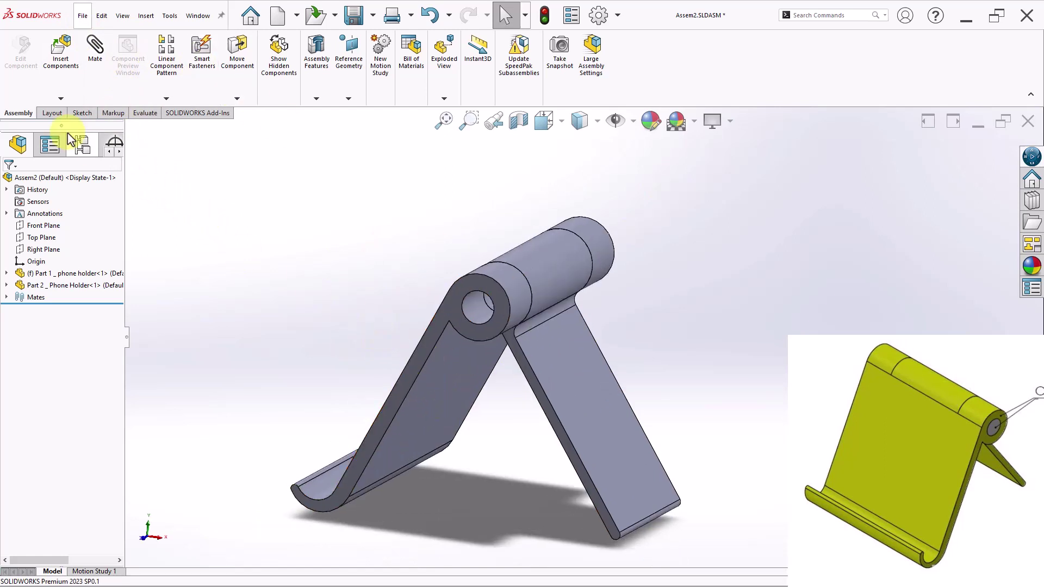
Step: Insert a new in-context part sketched on the hinge end face, converting the hinge hole circle
{"action": "left_click", "coordinate": [60, 98]}
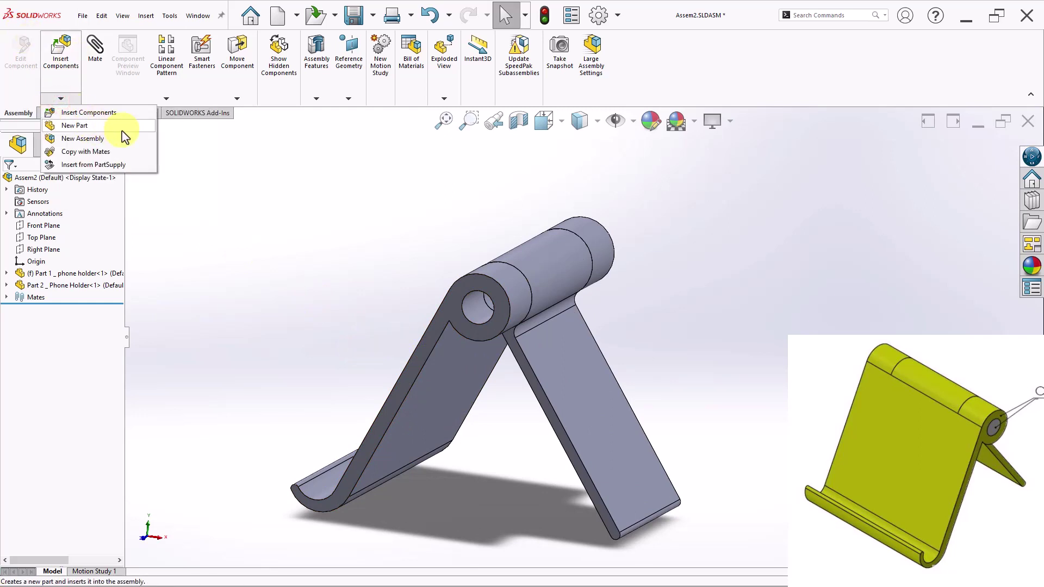
{"action": "left_click", "coordinate": [104, 130]}
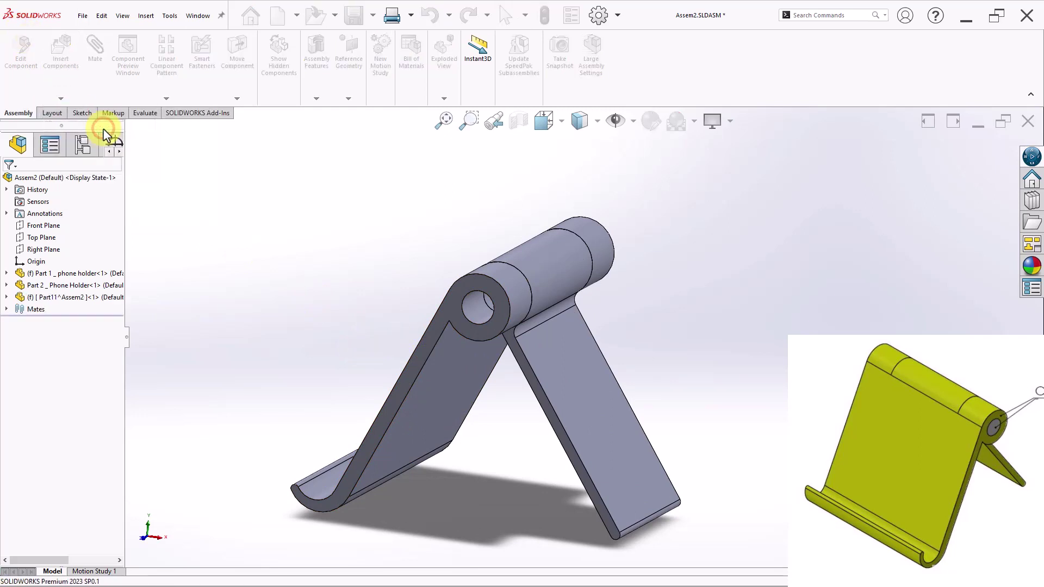
{"action": "left_click", "coordinate": [477, 332]}
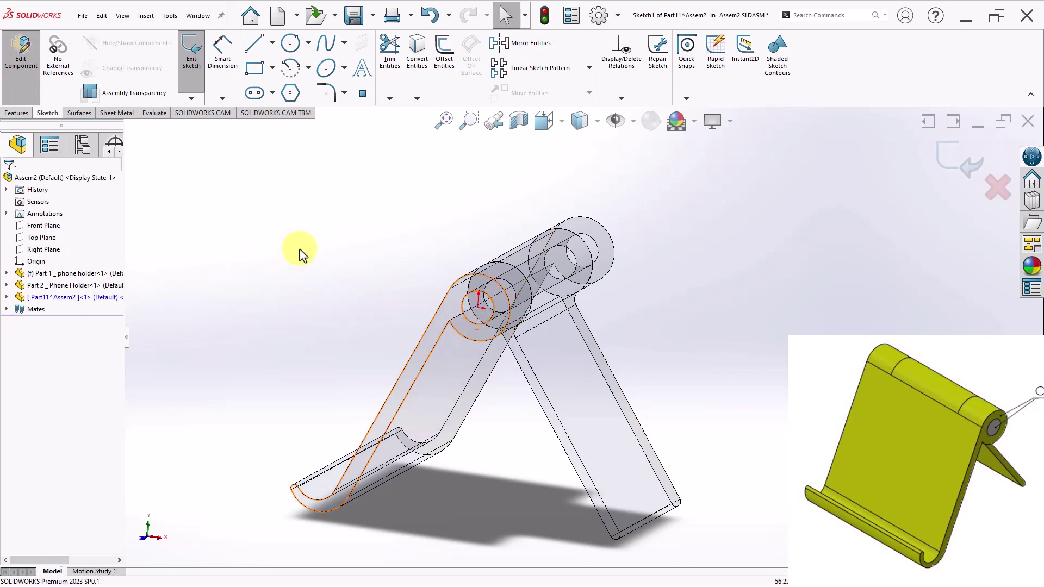
{"action": "left_click", "coordinate": [485, 322]}
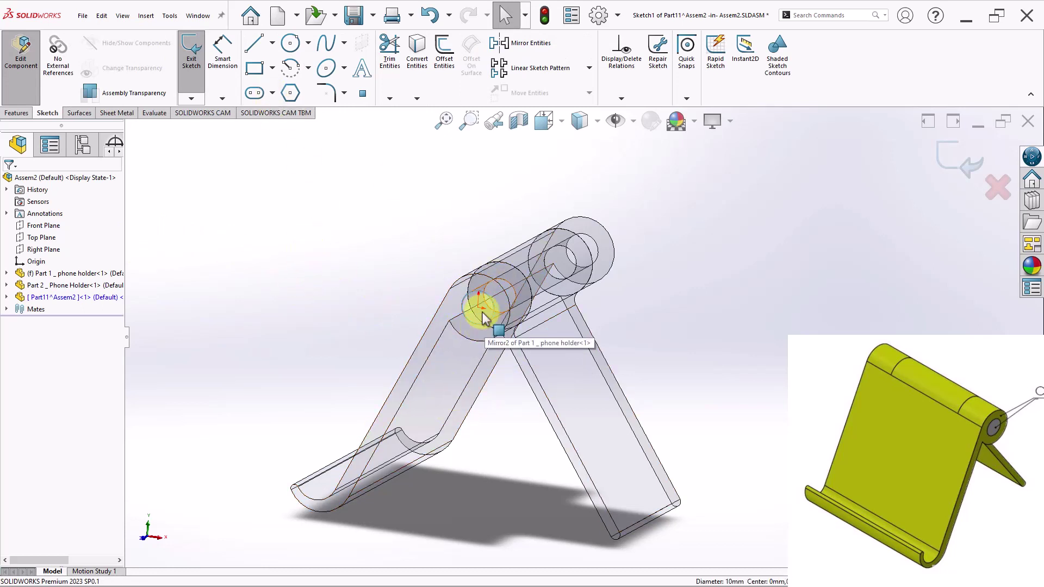
{"action": "left_click", "coordinate": [425, 75]}
Step: Extrude the 10 mm circle Up To Surface, ending at the hinge's far end face
{"action": "left_click", "coordinate": [18, 113]}
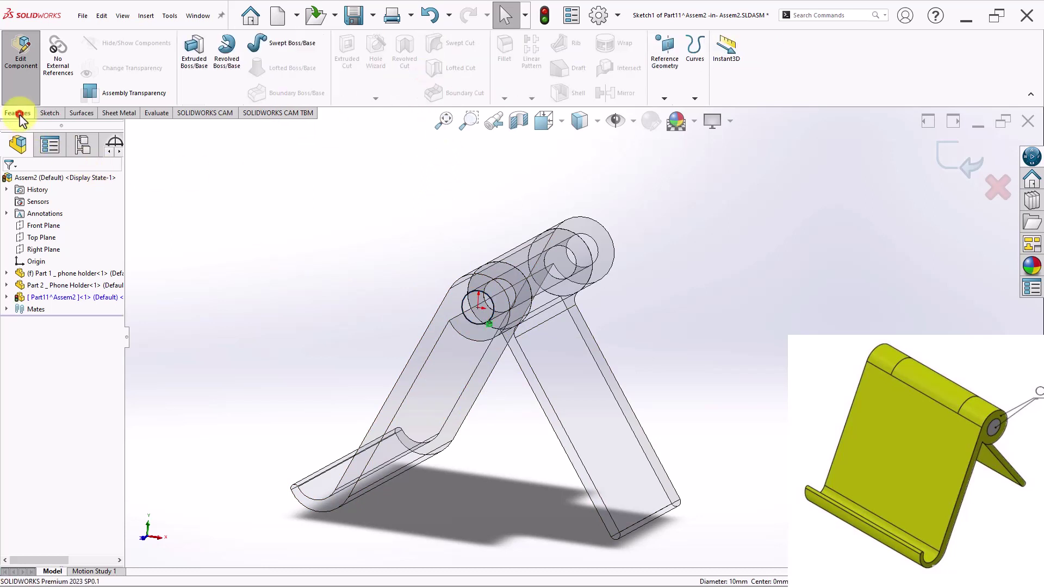
{"action": "left_click", "coordinate": [187, 86]}
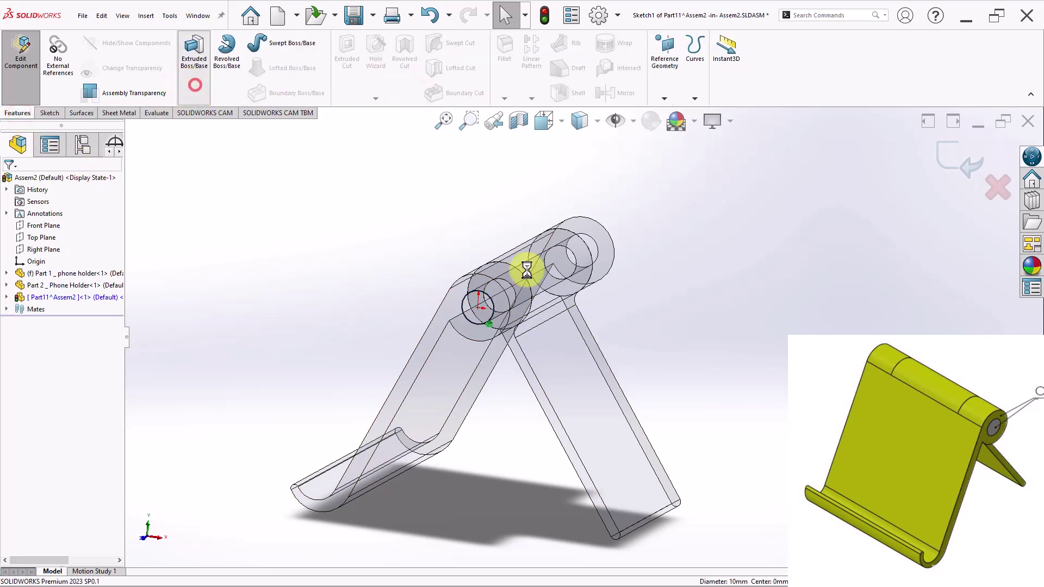
{"action": "left_click", "coordinate": [35, 248]}
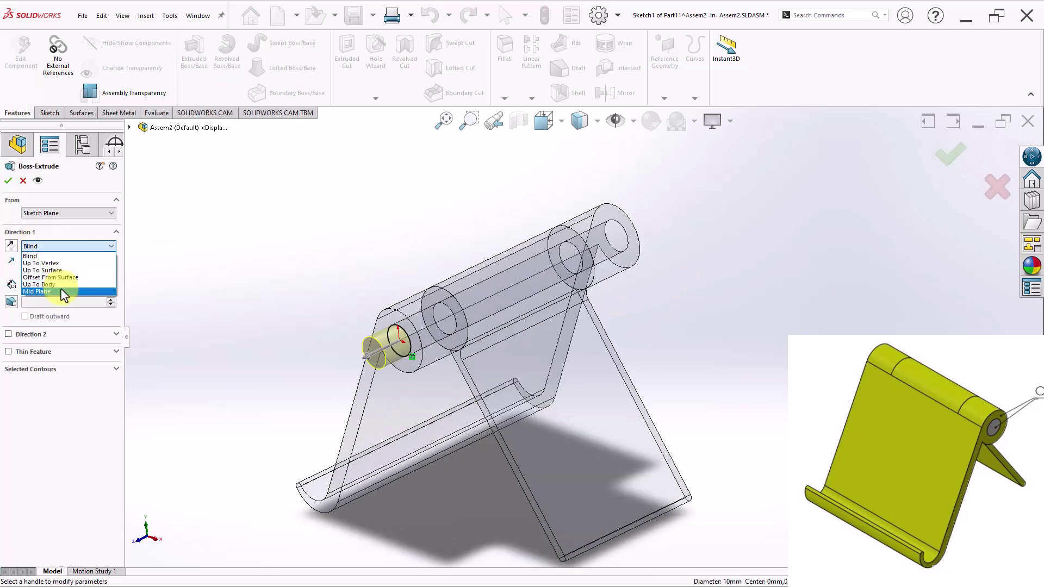
{"action": "left_click", "coordinate": [64, 271]}
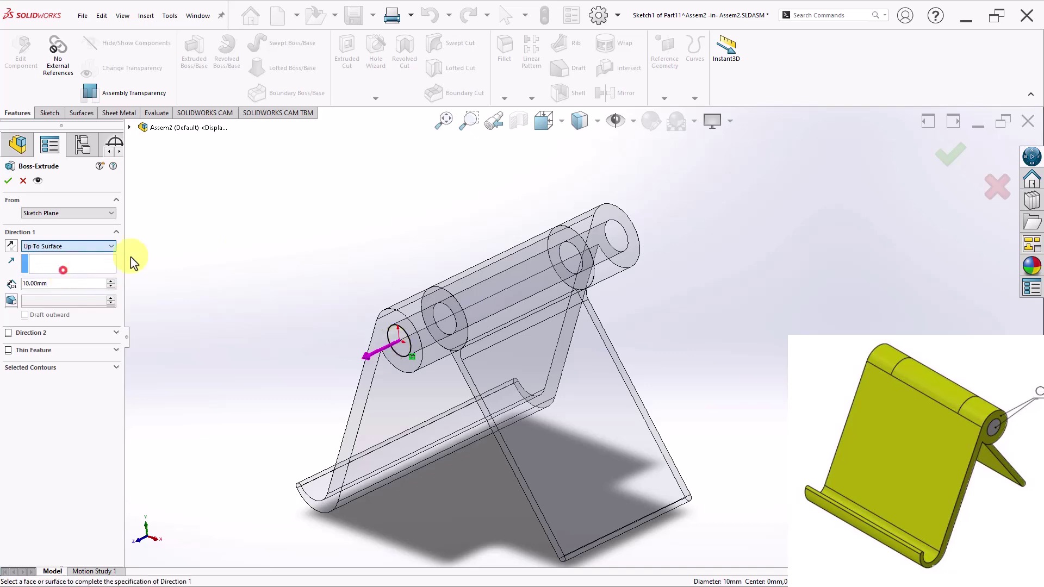
{"action": "middle_click_drag", "start_coordinate": [613, 226], "coordinate": [618, 292]}
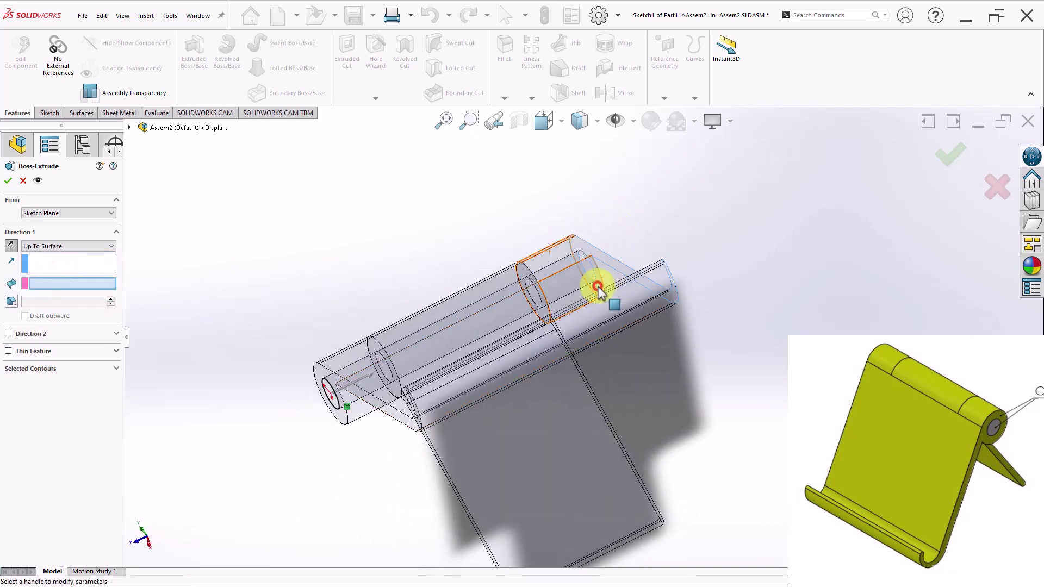
{"action": "left_click", "coordinate": [598, 287]}
{"action": "left_click", "coordinate": [8, 180]}
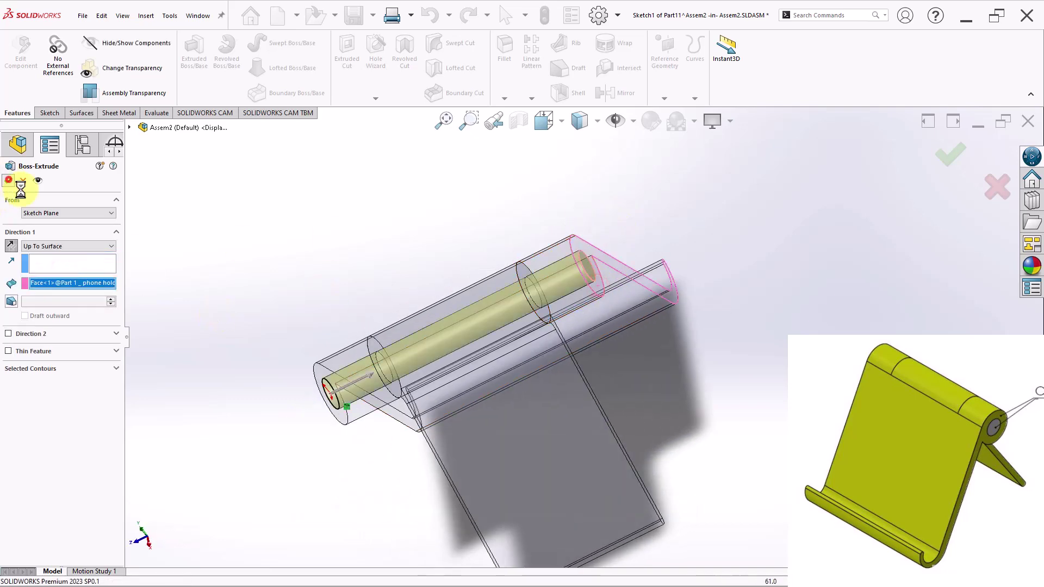
Step: Exit Part11 back to Assem2 and select Part11 in the tree to check its InPlace1 reference
{"action": "middle_click_drag", "start_coordinate": [298, 280], "coordinate": [344, 256]}
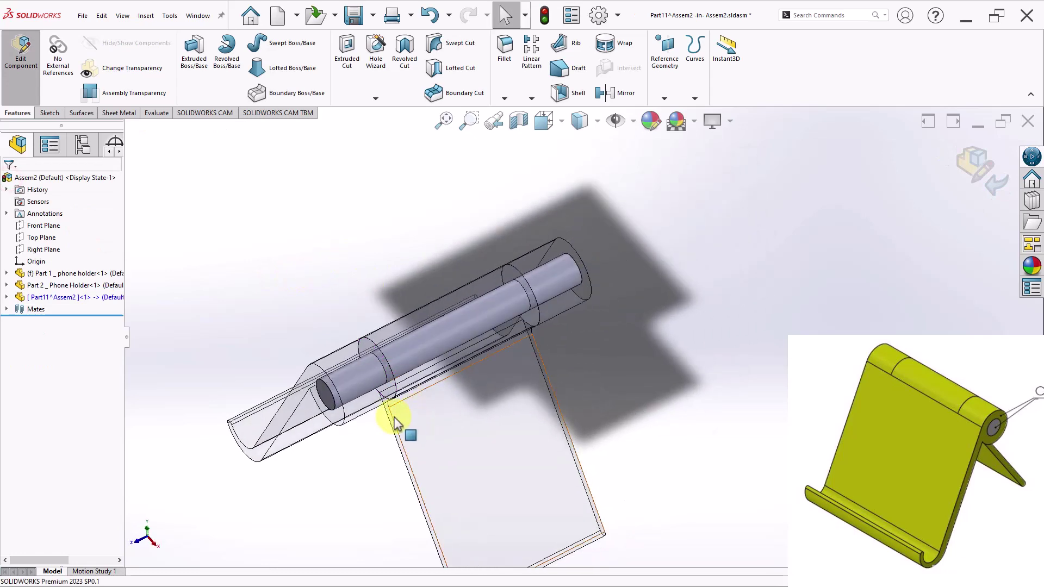
{"action": "left_click", "coordinate": [20, 98]}
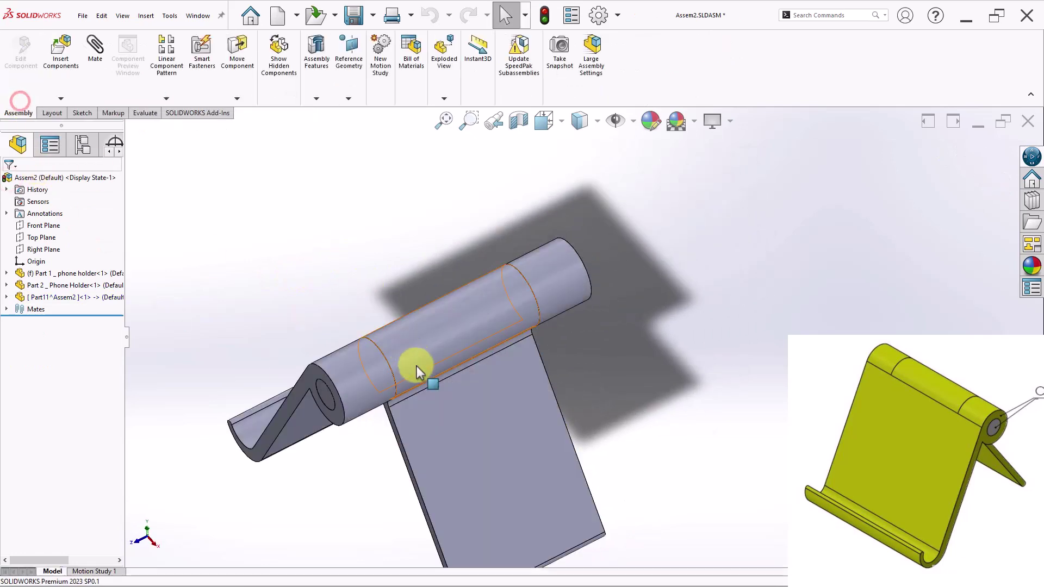
{"action": "scroll", "coordinate": [448, 367], "scroll_direction": "up", "scroll_amount": 2}
{"action": "scroll", "coordinate": [458, 366], "scroll_direction": "down", "scroll_amount": 5}
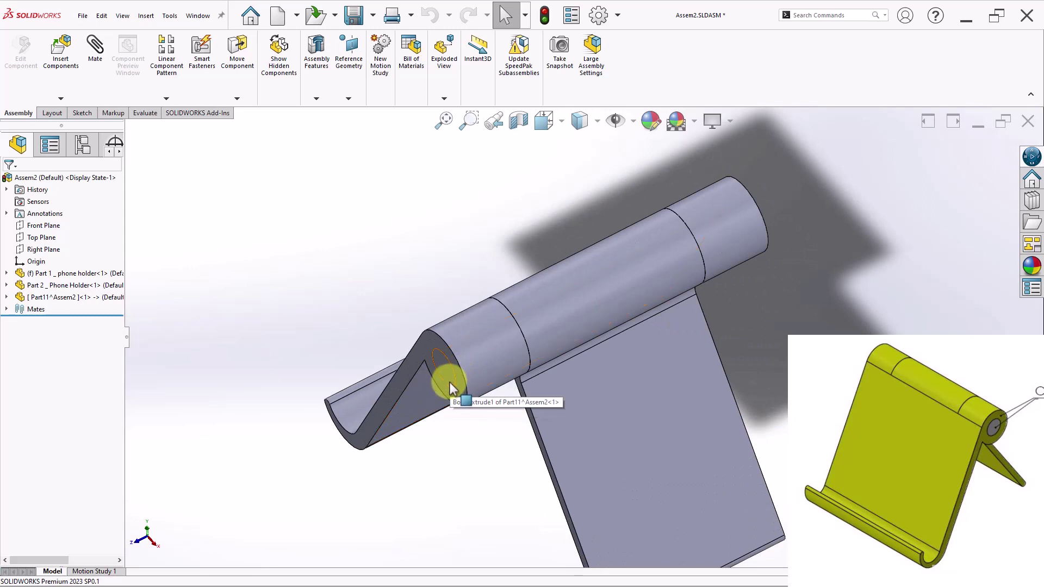
{"action": "middle_click_drag", "start_coordinate": [727, 322], "coordinate": [711, 268]}
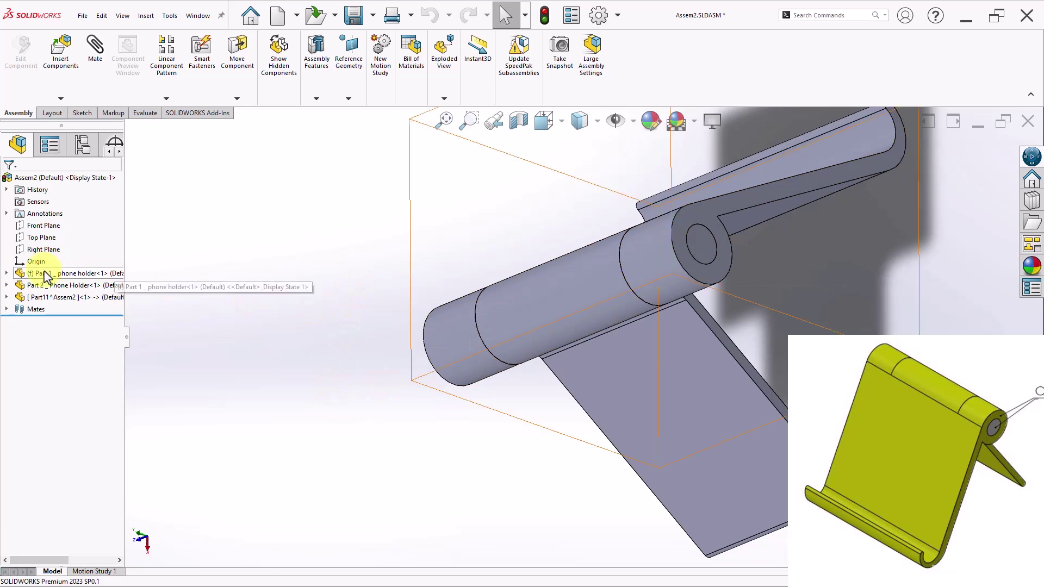
{"action": "left_click", "coordinate": [67, 298]}
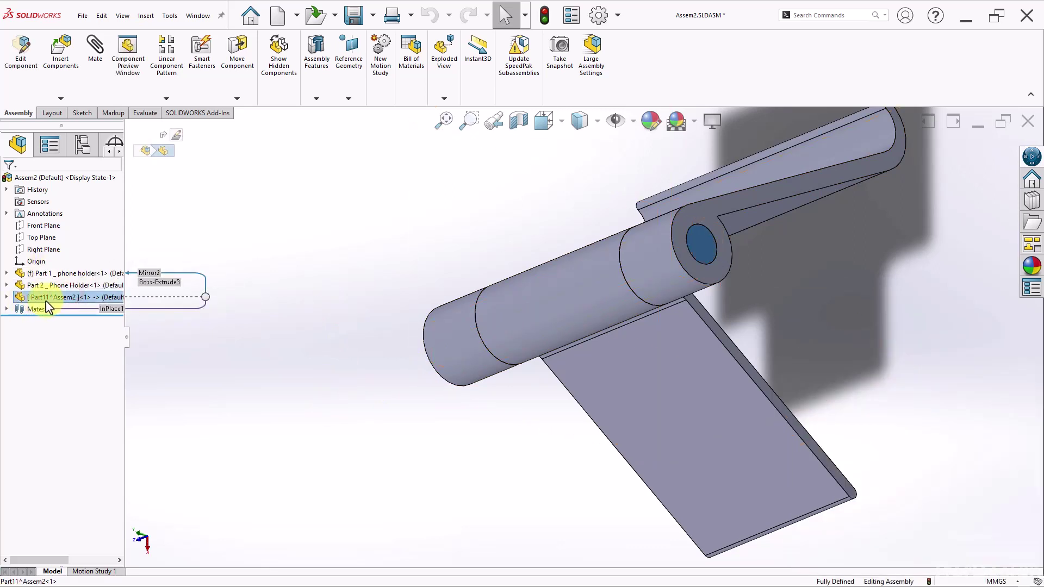
{"action": "middle_click_drag", "start_coordinate": [313, 361], "coordinate": [410, 371]}
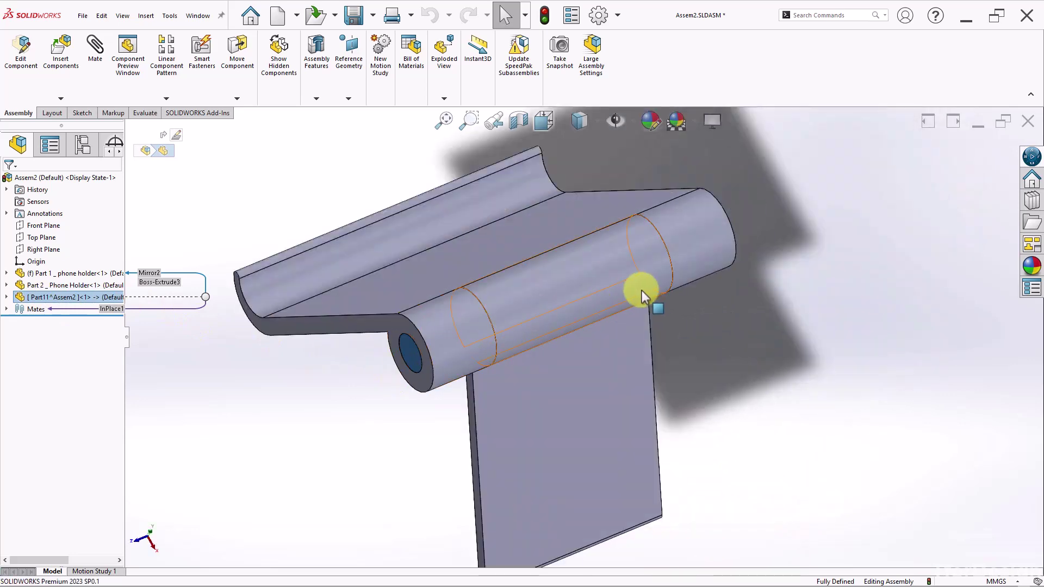